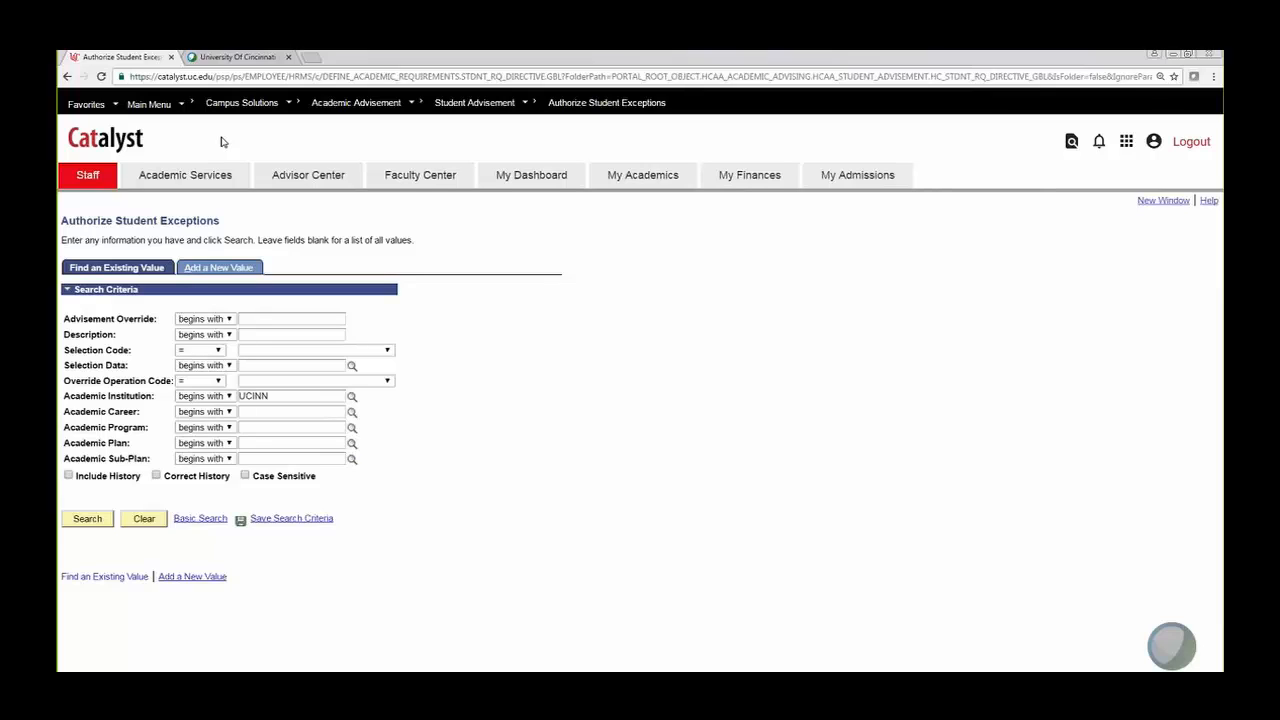
Step: Open Authorize Student Exceptions under Campus Solutions > Academic Advisement > Student Advisement
{"action": "left_click", "coordinate": [149, 105]}
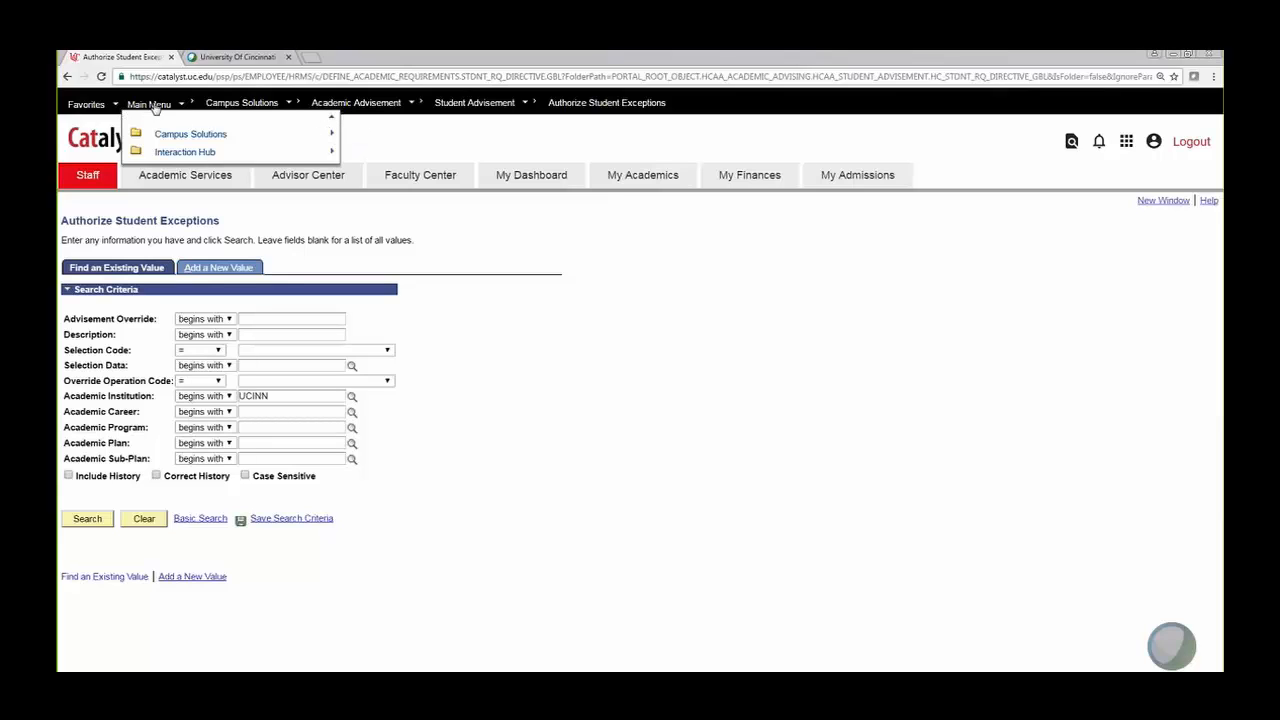
{"action": "left_click", "coordinate": [200, 134]}
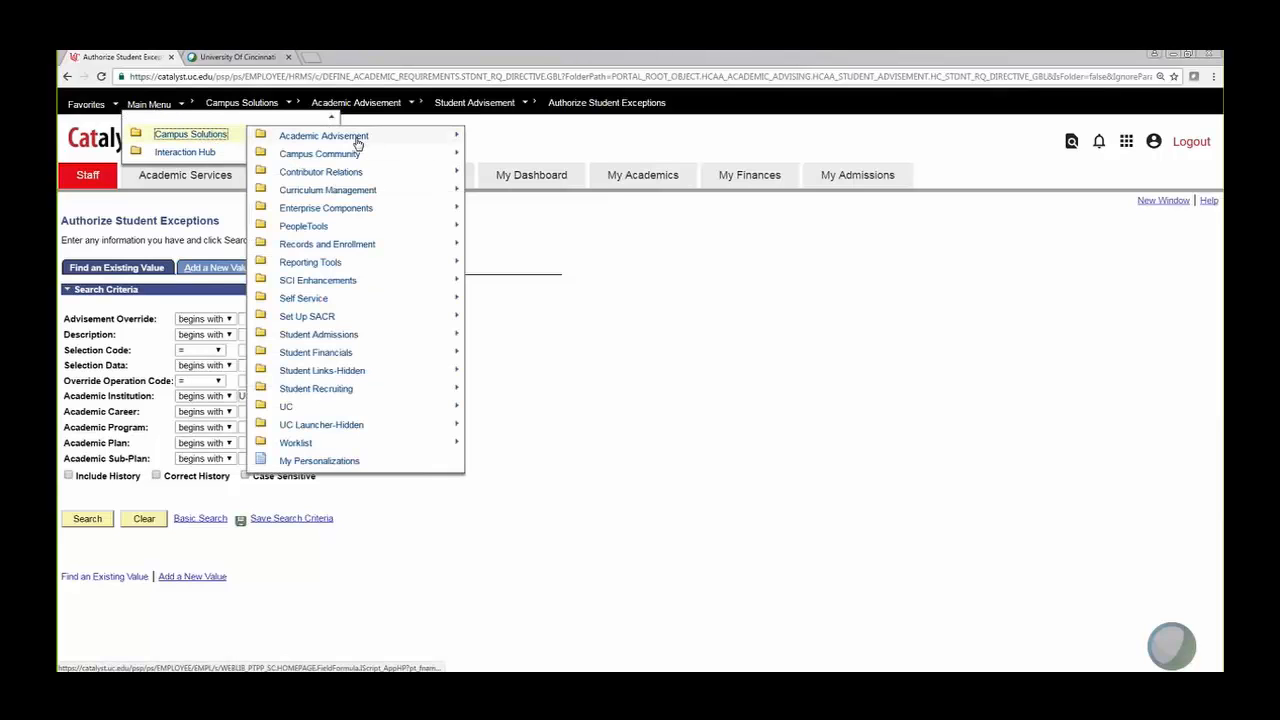
{"action": "left_click", "coordinate": [352, 144]}
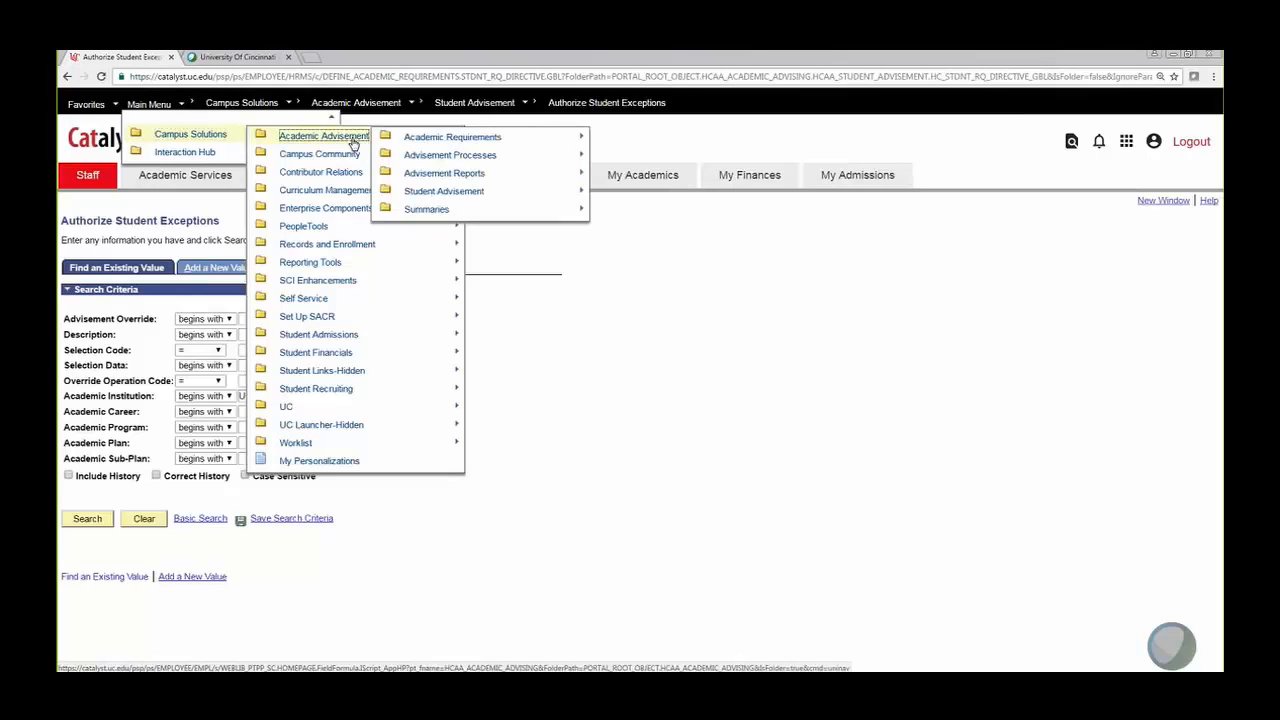
{"action": "left_click", "coordinate": [466, 193]}
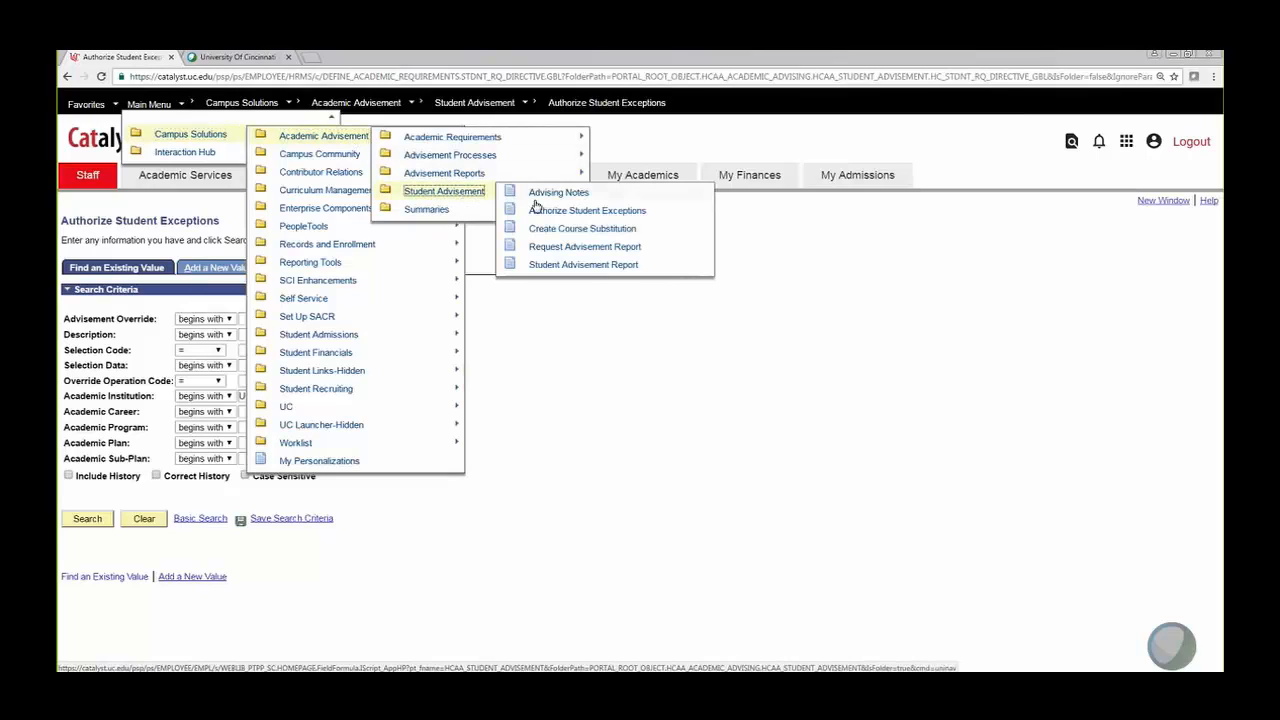
{"action": "left_click", "coordinate": [589, 214]}
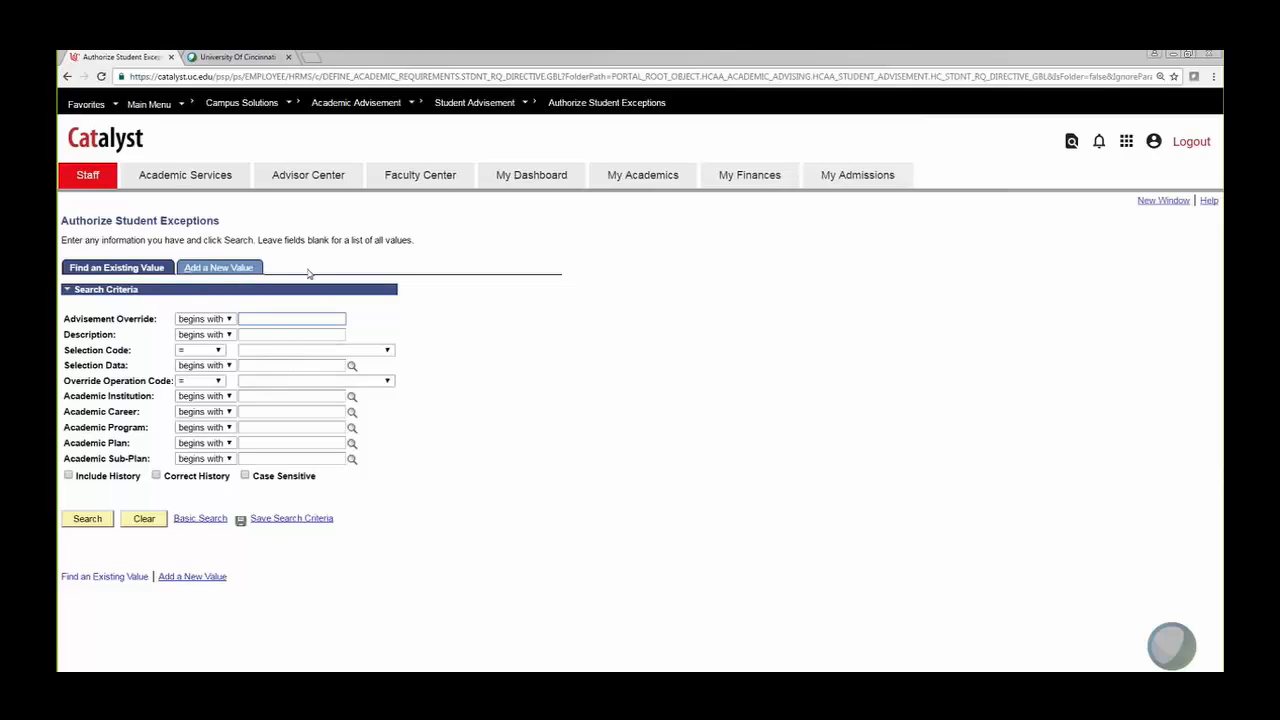
Step: In a new window, open Advisee General Info from Self Service > Advisor Center
{"action": "left_click", "coordinate": [1164, 204]}
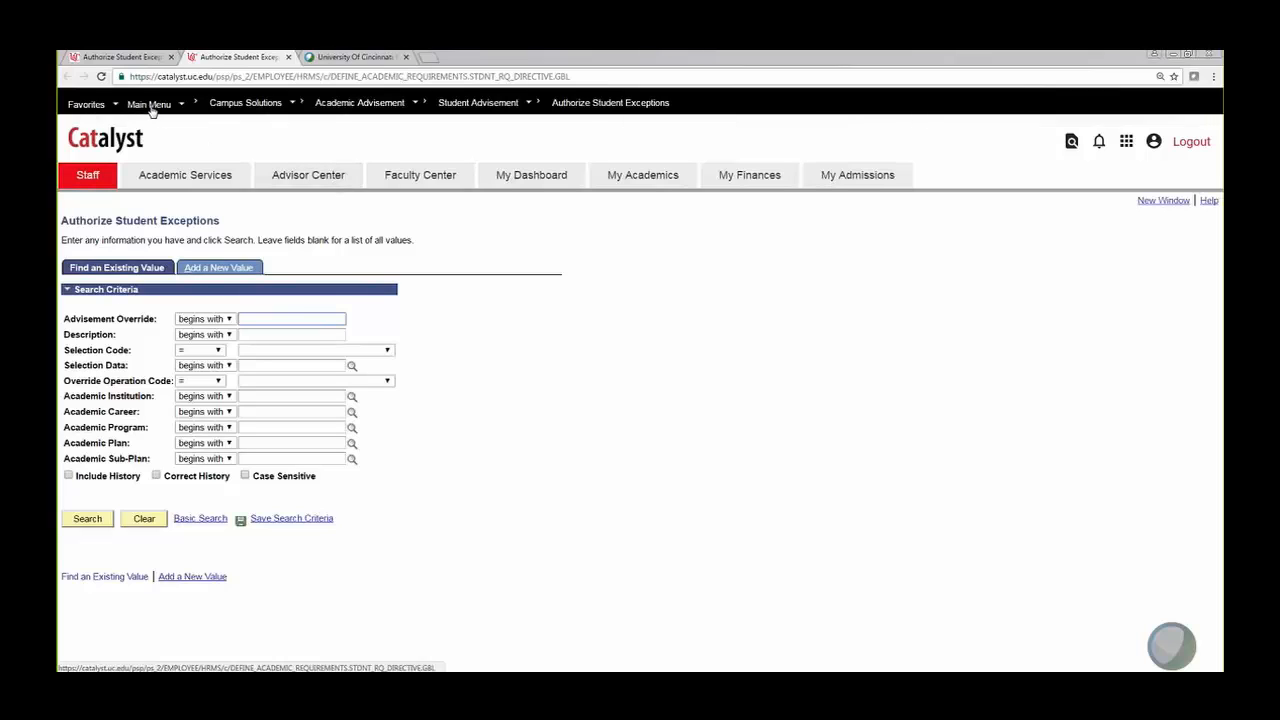
{"action": "left_click", "coordinate": [150, 105]}
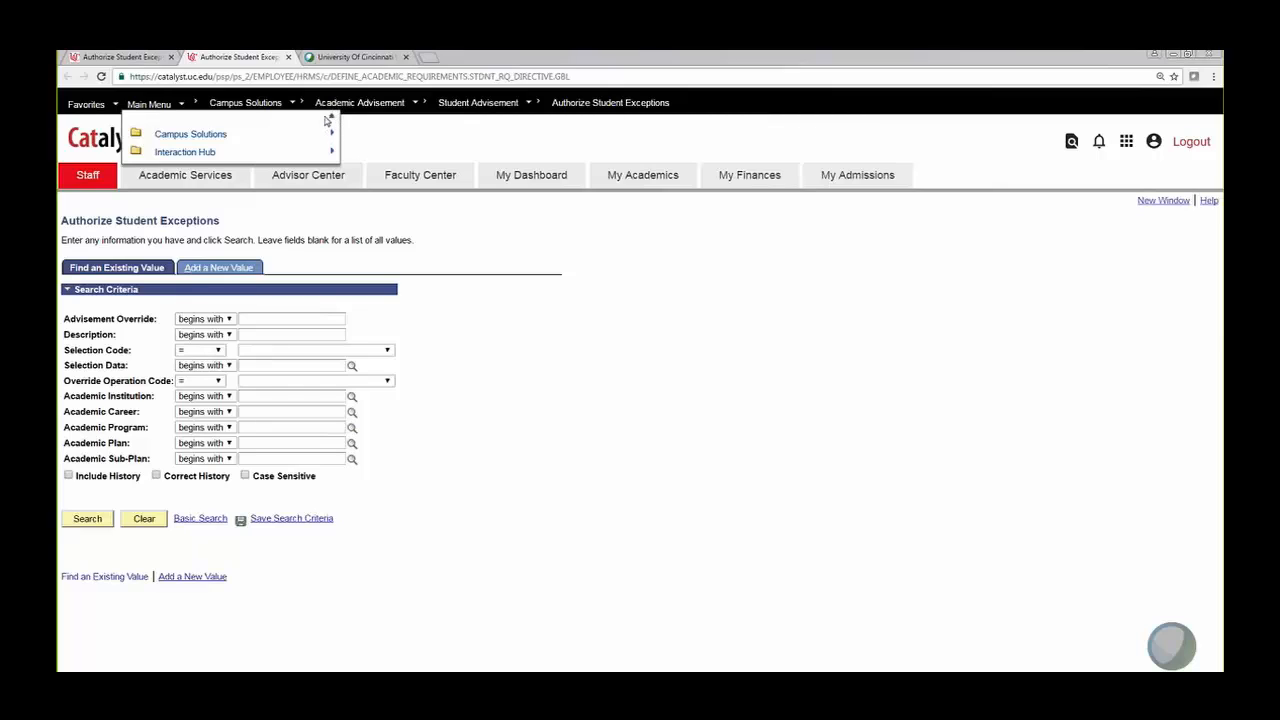
{"action": "left_click", "coordinate": [220, 137]}
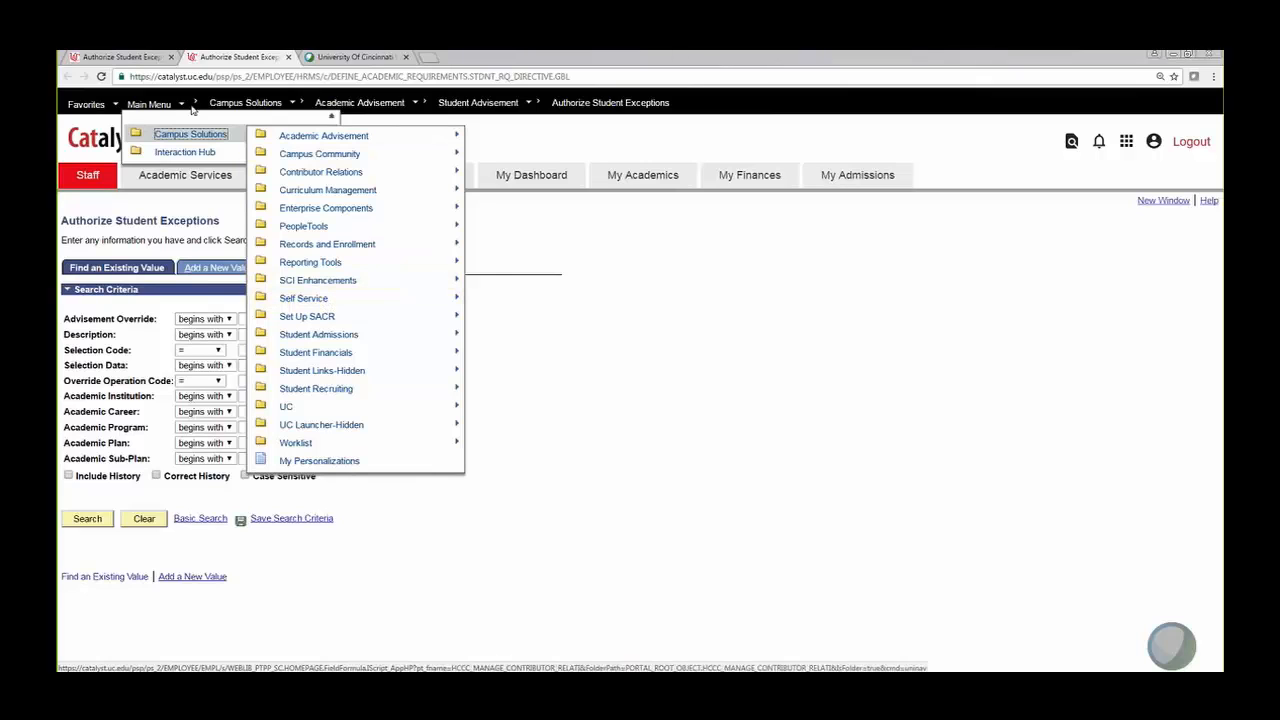
{"action": "left_click", "coordinate": [318, 298]}
{"action": "left_click", "coordinate": [455, 341]}
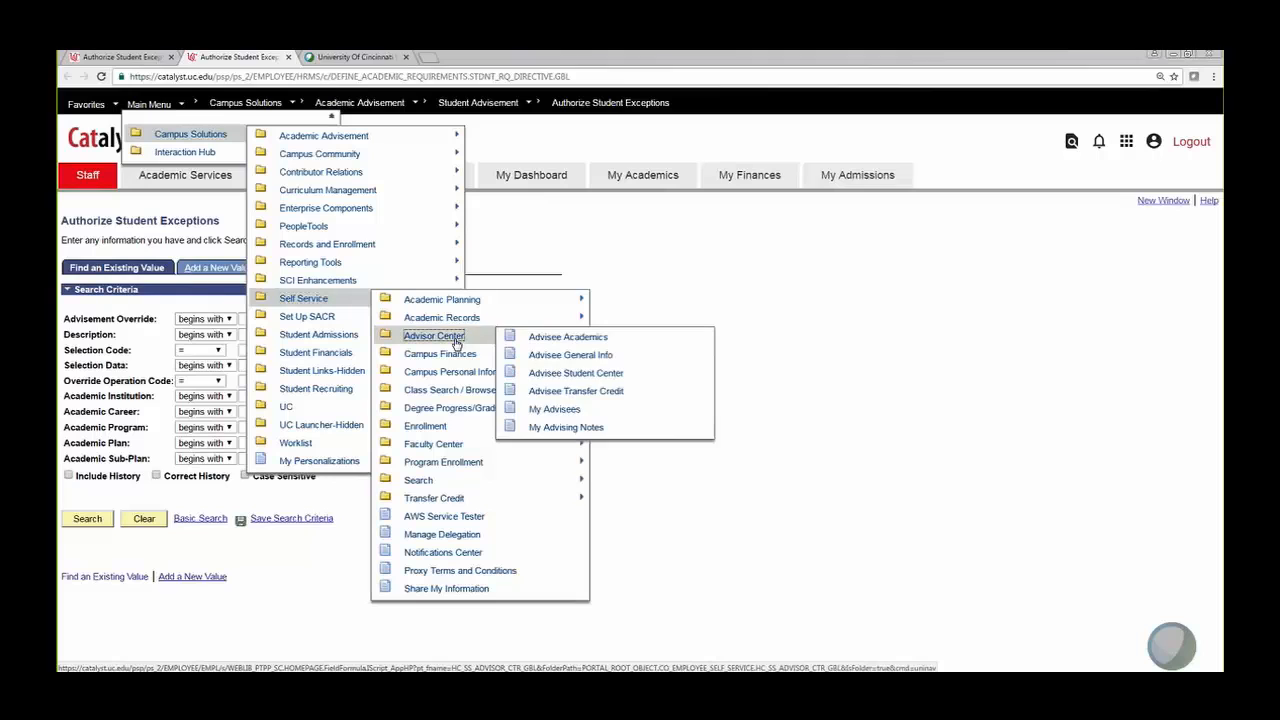
{"action": "left_click", "coordinate": [580, 356]}
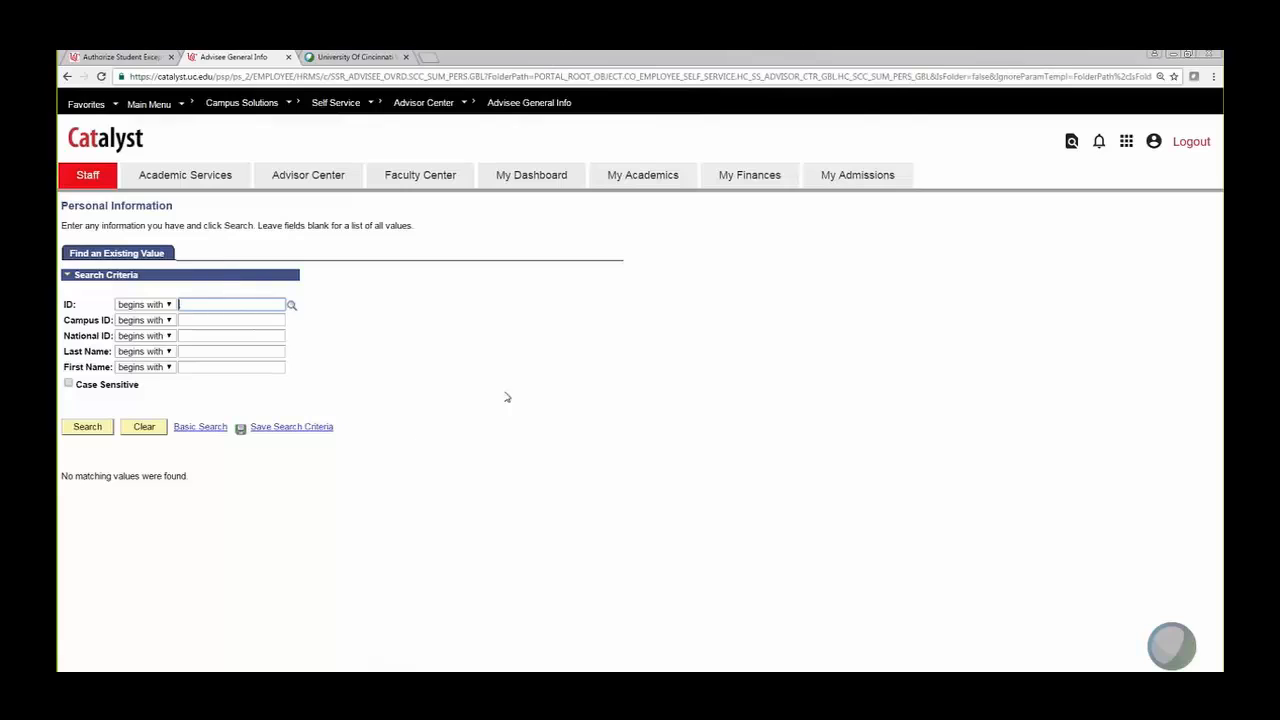
Step: Use the Advisor Center page list to visit My Advisees, then the Advisee Student Center search
{"action": "left_click", "coordinate": [428, 104]}
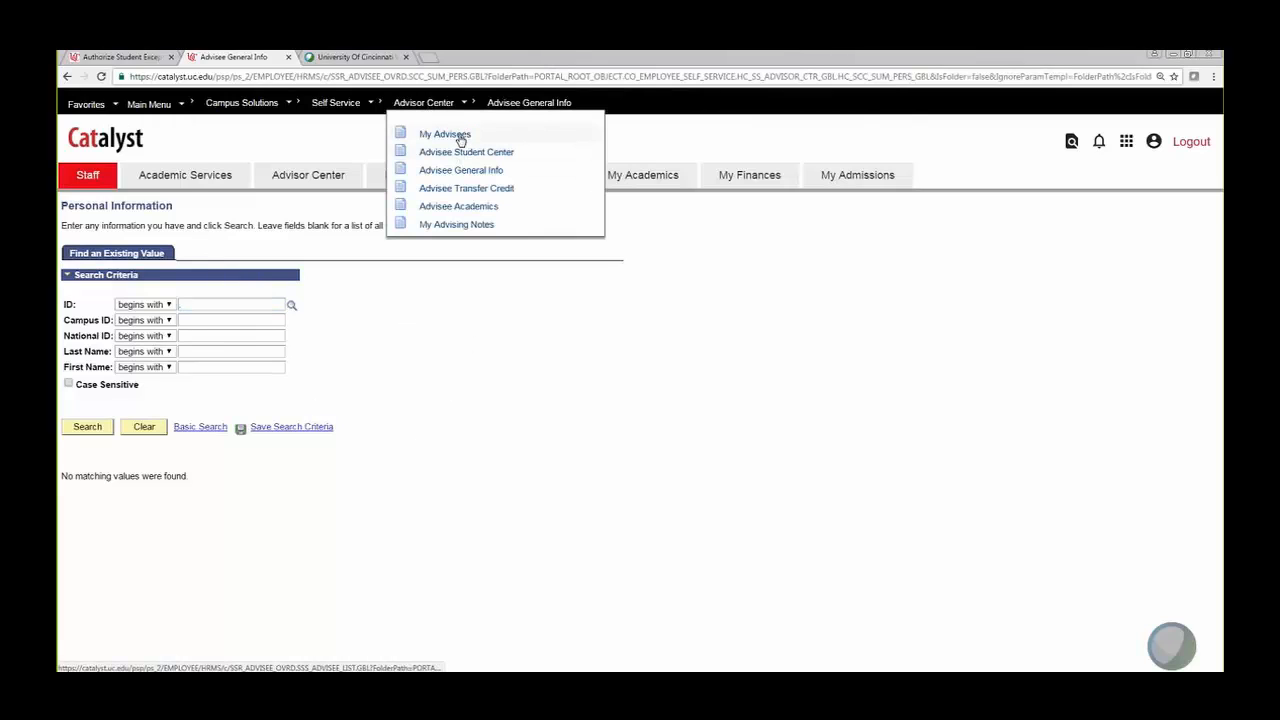
{"action": "left_click", "coordinate": [460, 134]}
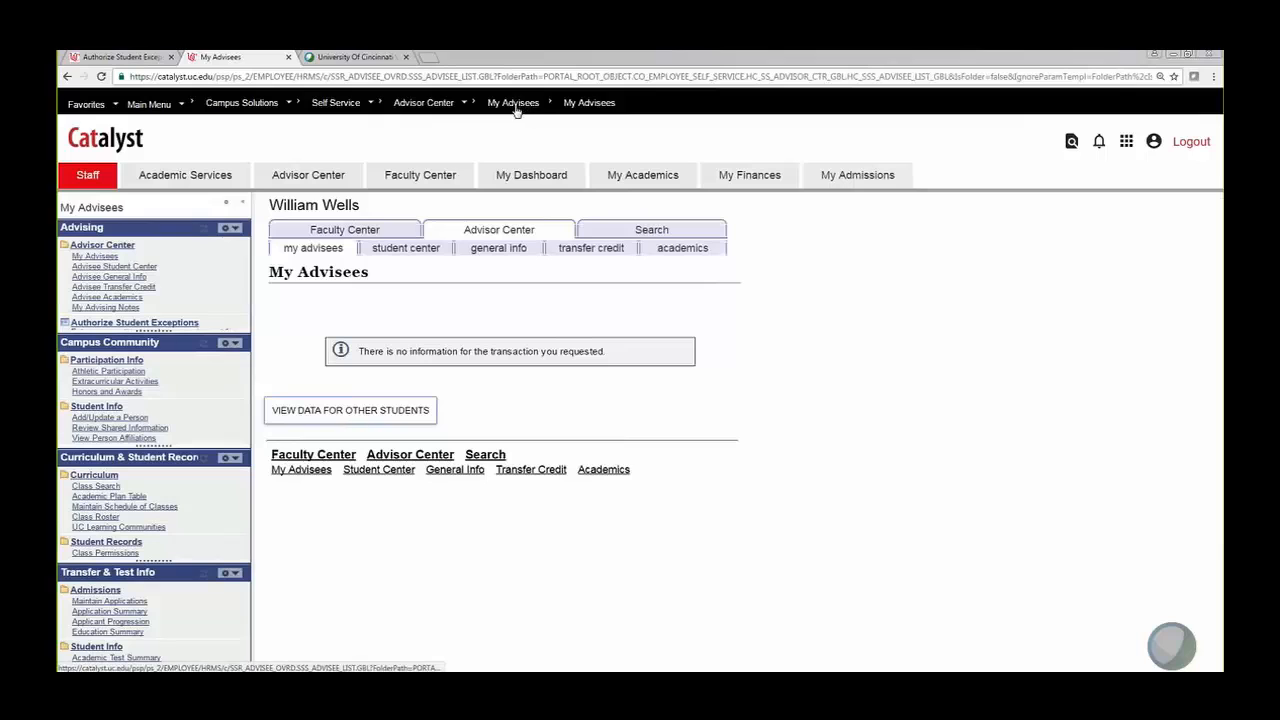
{"action": "left_click", "coordinate": [427, 104]}
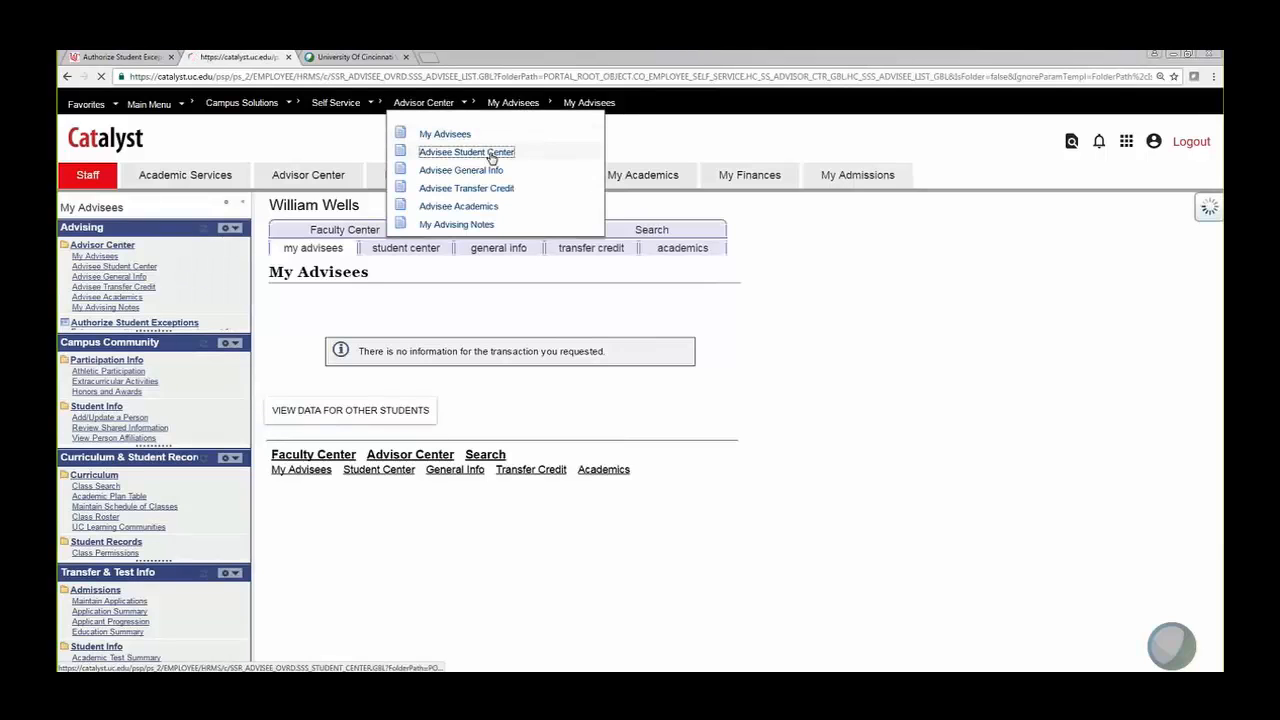
{"action": "left_click", "coordinate": [490, 153]}
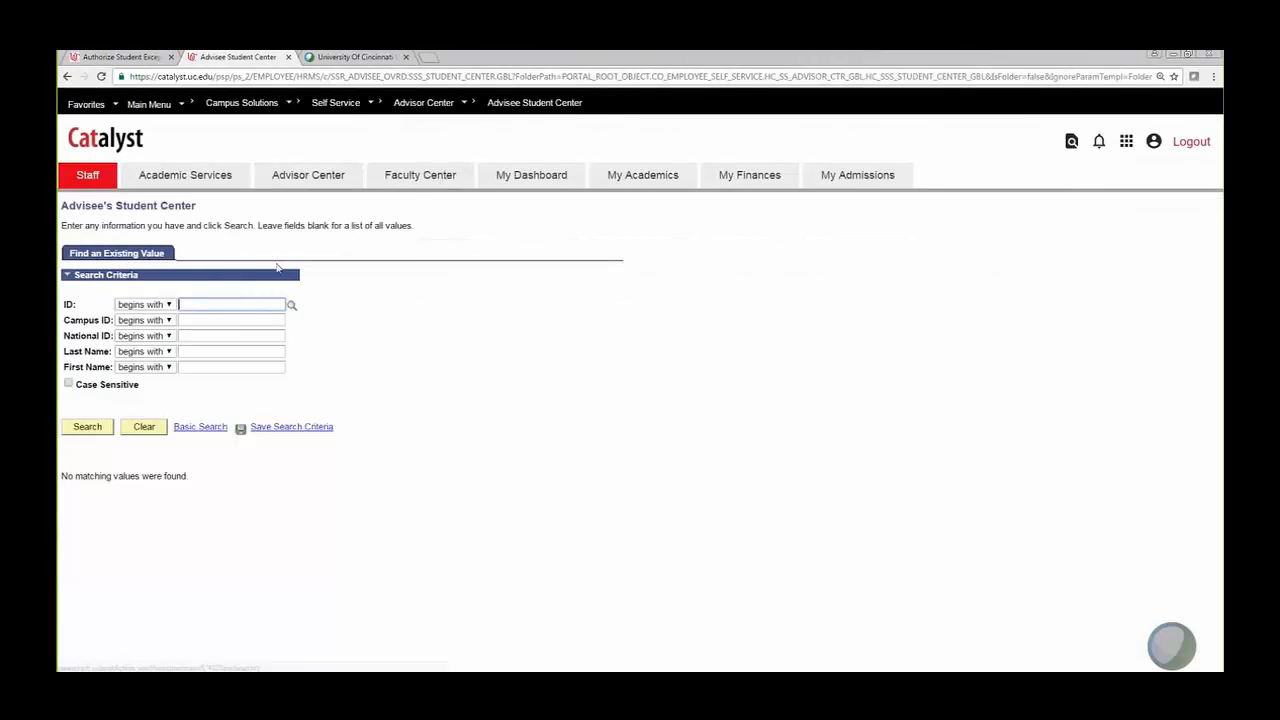
{"action": "left_click", "coordinate": [432, 105]}
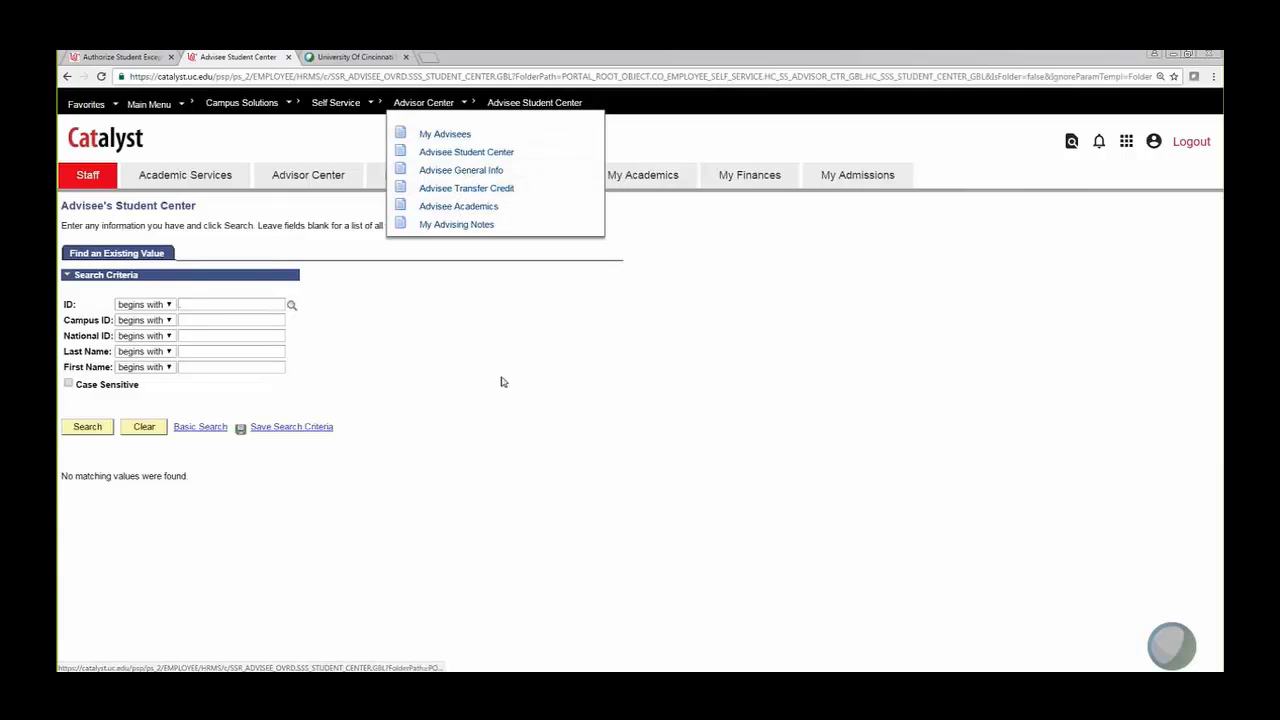
{"action": "left_click", "coordinate": [242, 303]}
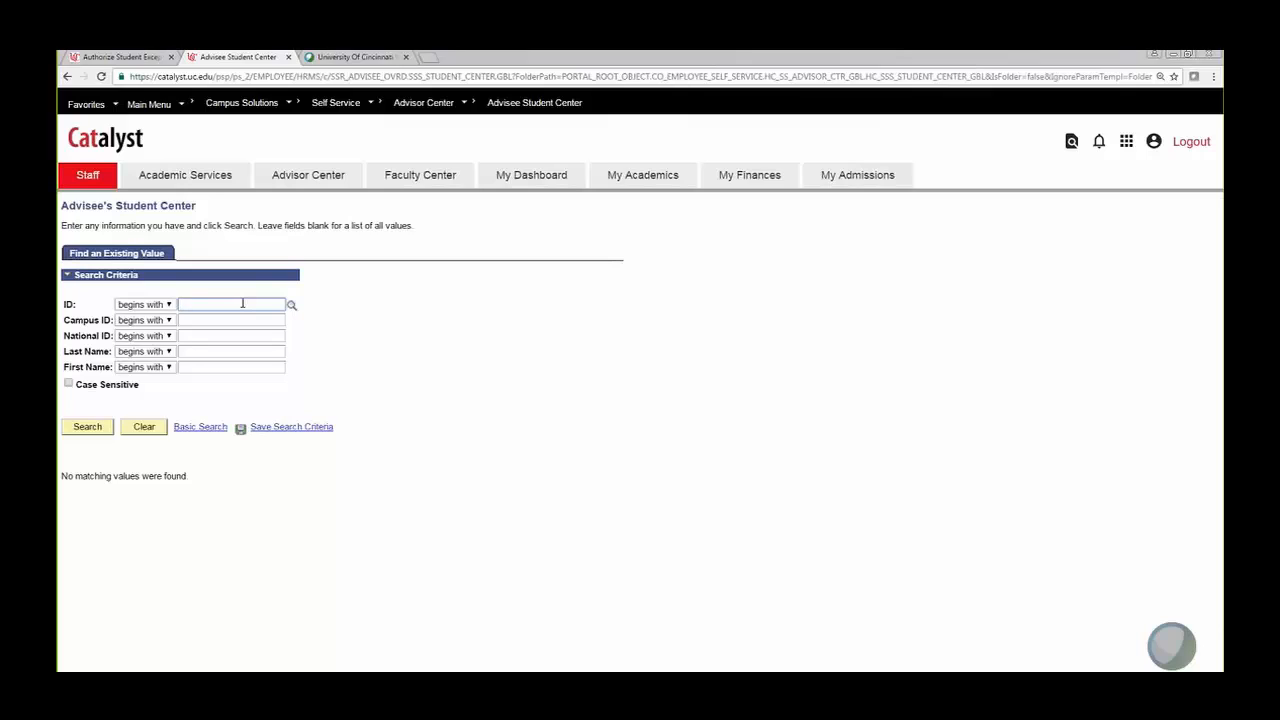
Step: Search for the student by last and first name and open the second result's Student Center
{"action": "left_click", "coordinate": [193, 353]}
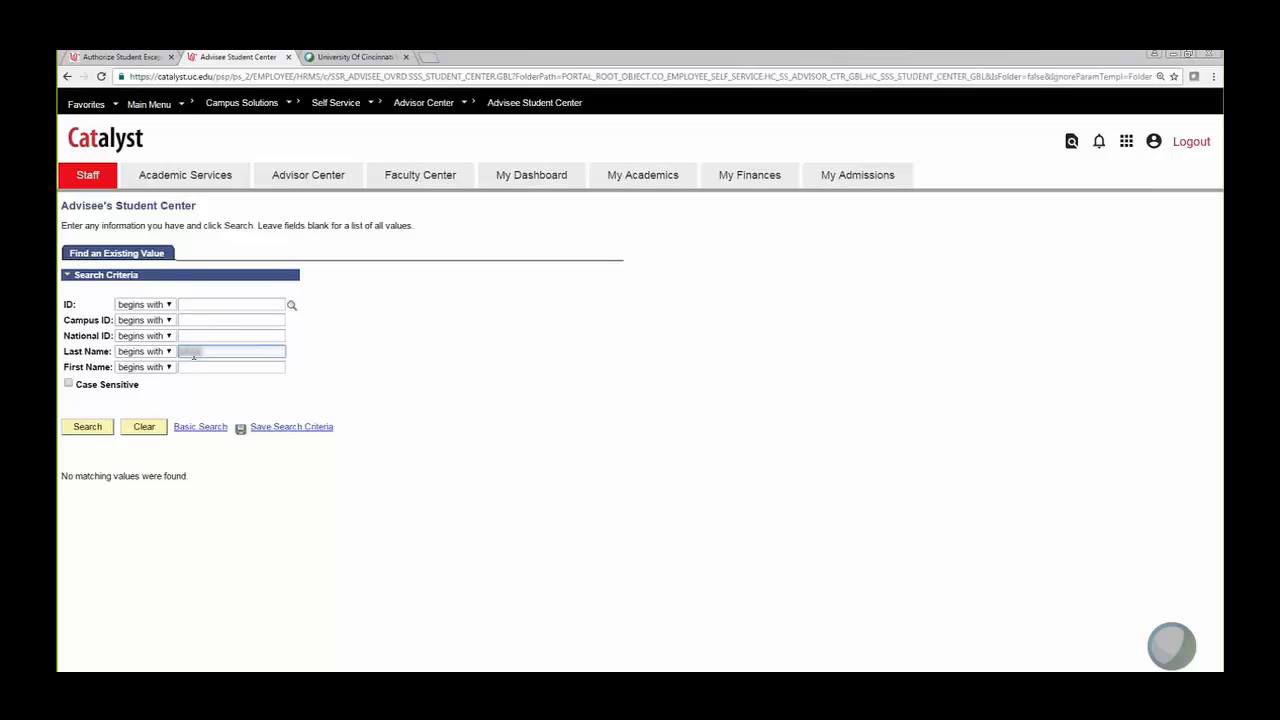
{"action": "key", "text": "Tab"}
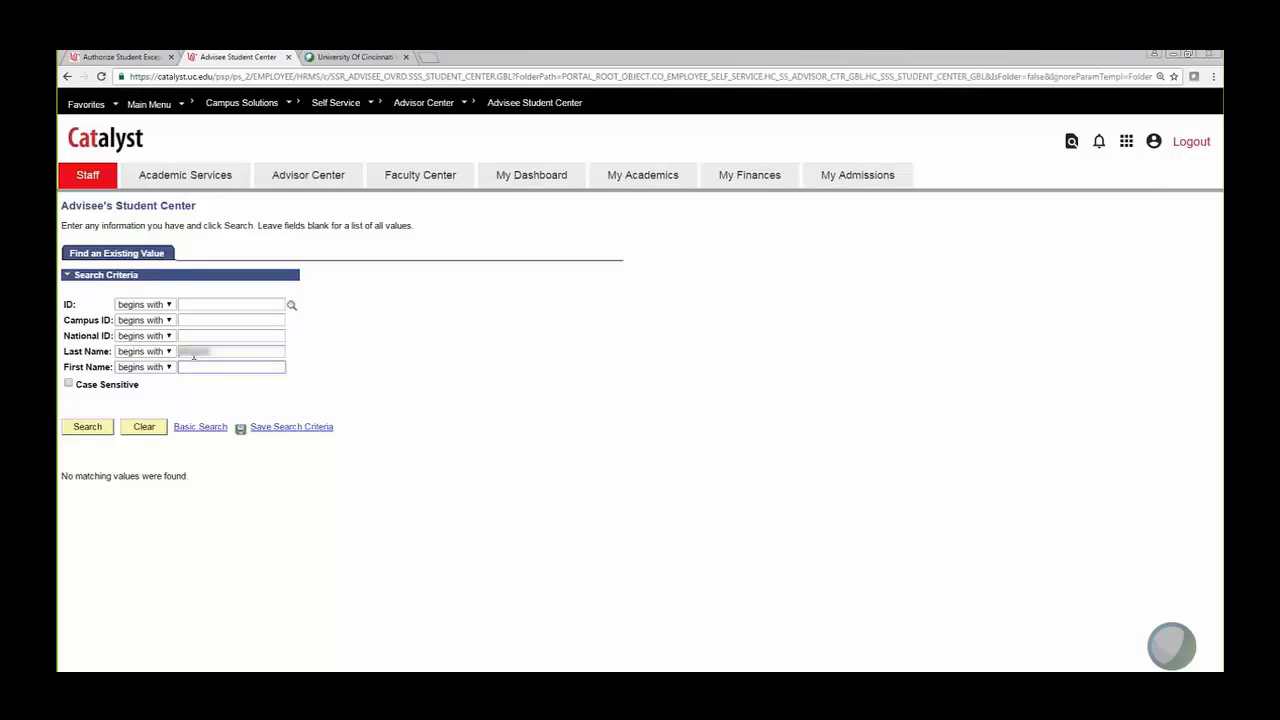
{"action": "key", "text": "Return"}
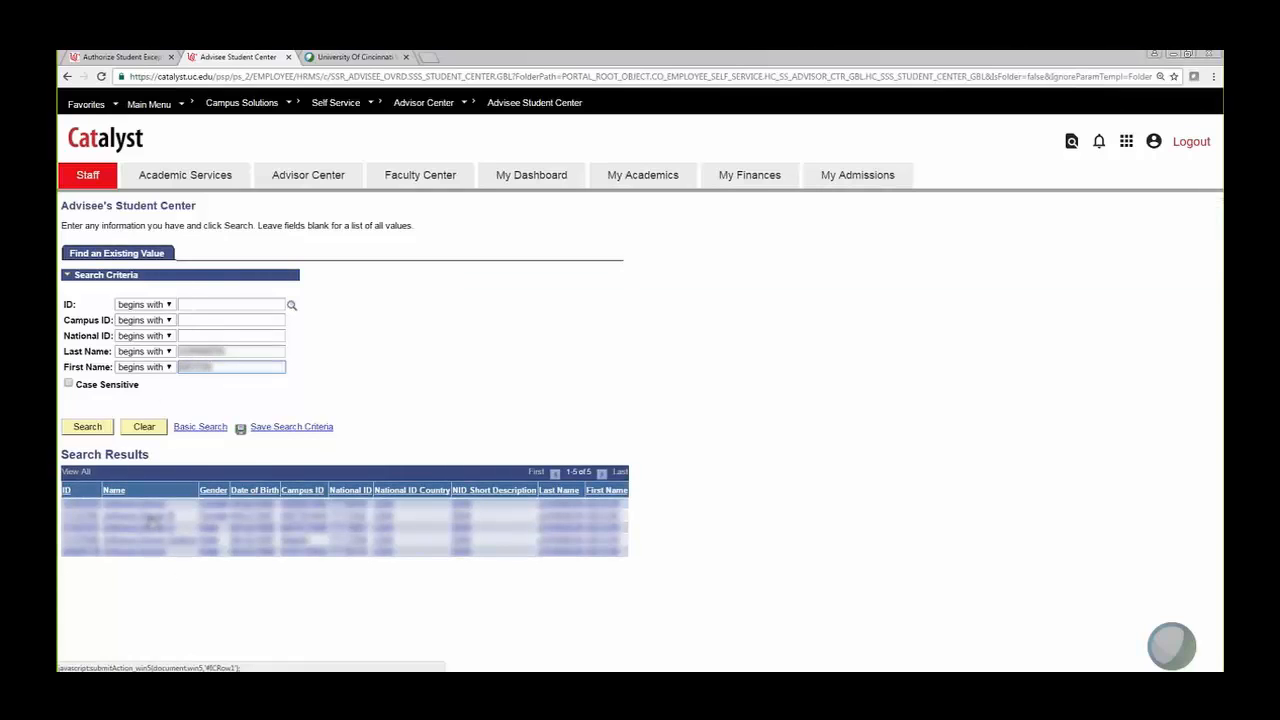
{"action": "left_click", "coordinate": [152, 519]}
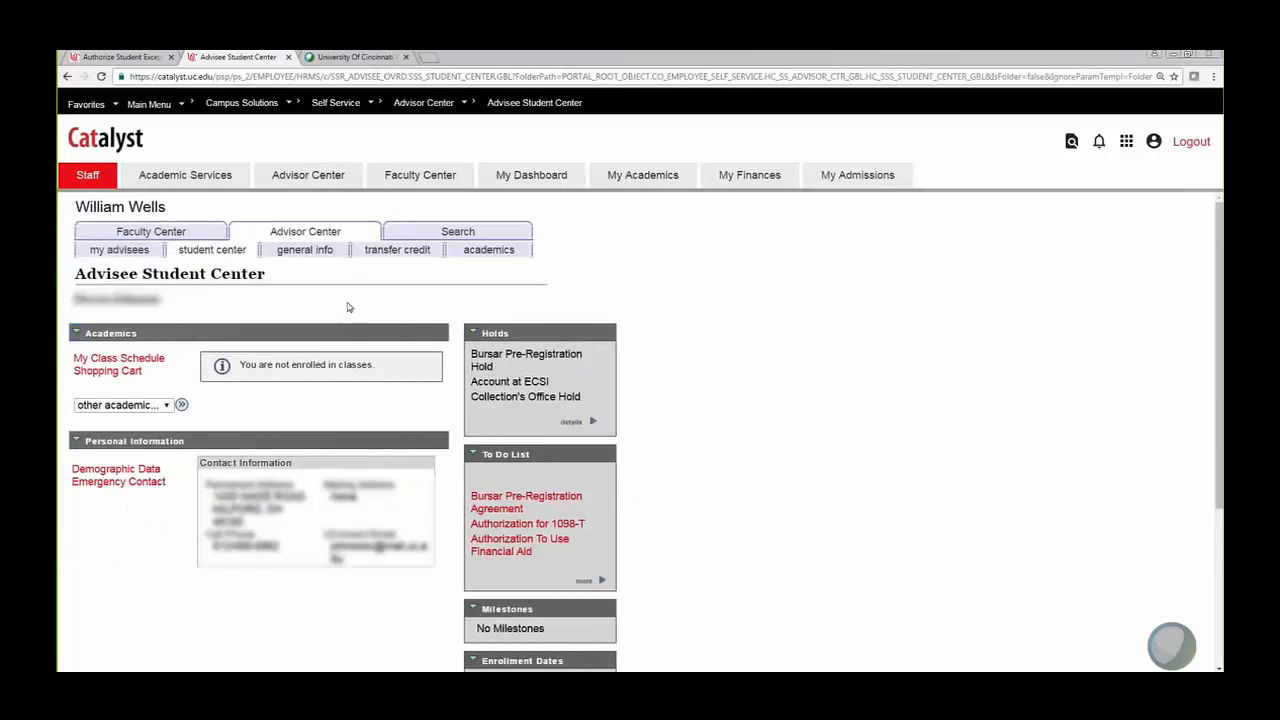
Step: Choose Academic Requirements from the other academics dropdown and load its report
{"action": "left_click", "coordinate": [165, 405]}
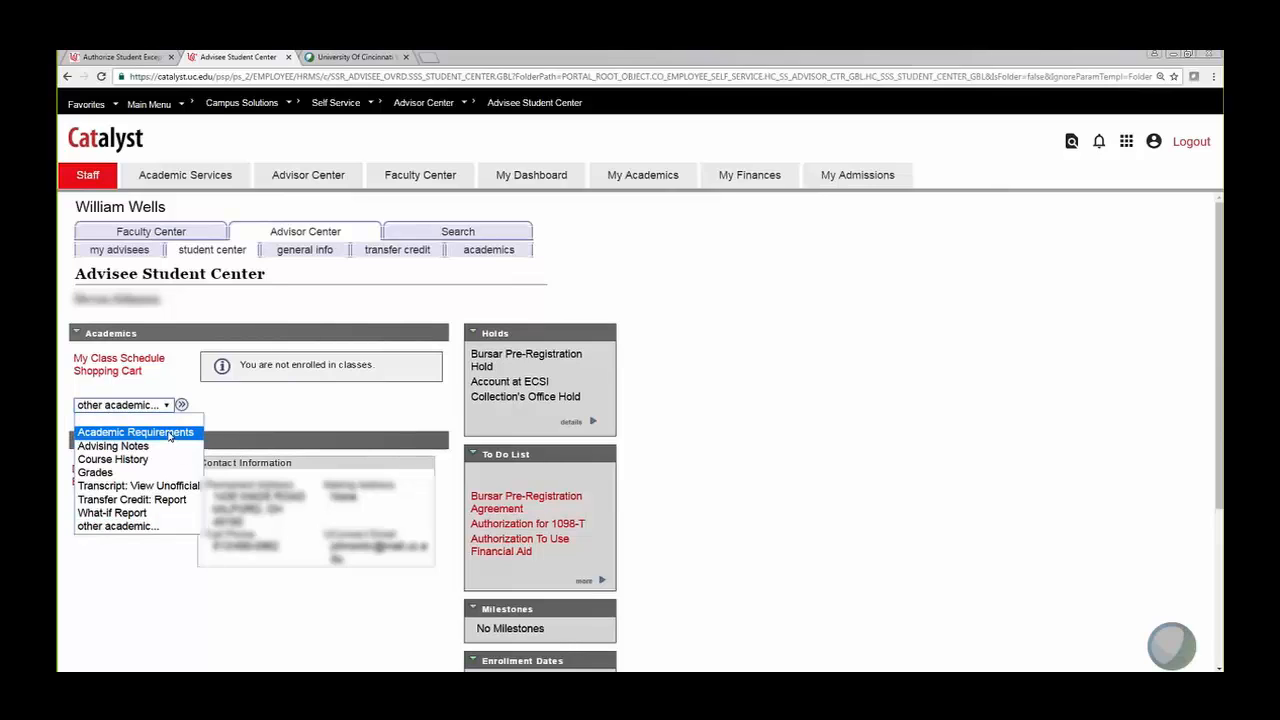
{"action": "left_click", "coordinate": [169, 433]}
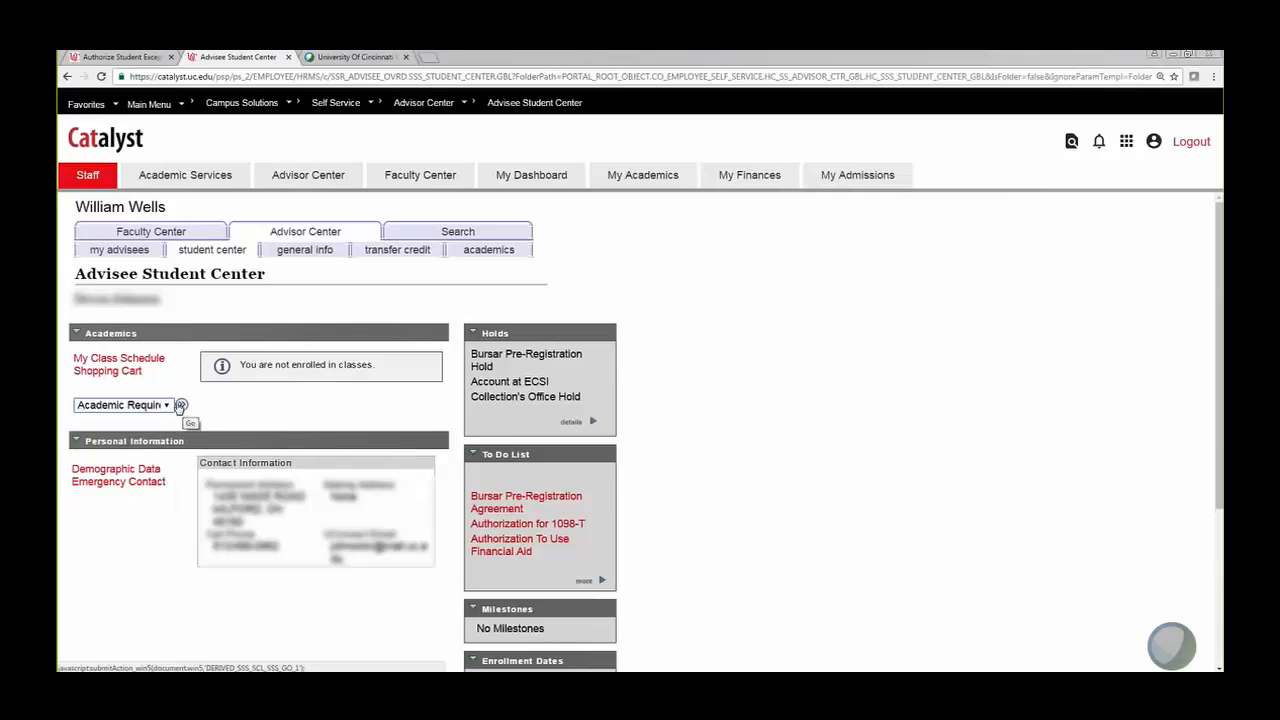
{"action": "left_click", "coordinate": [156, 405]}
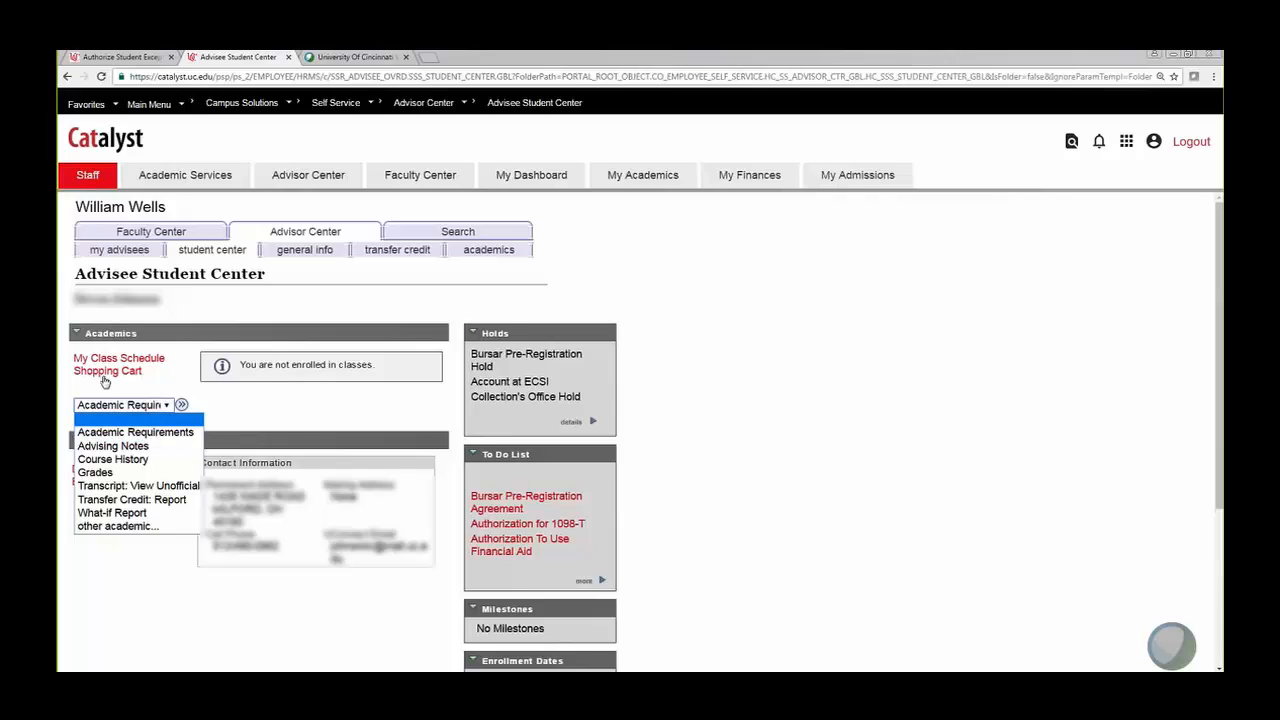
{"action": "left_click", "coordinate": [170, 432]}
{"action": "left_click", "coordinate": [182, 405]}
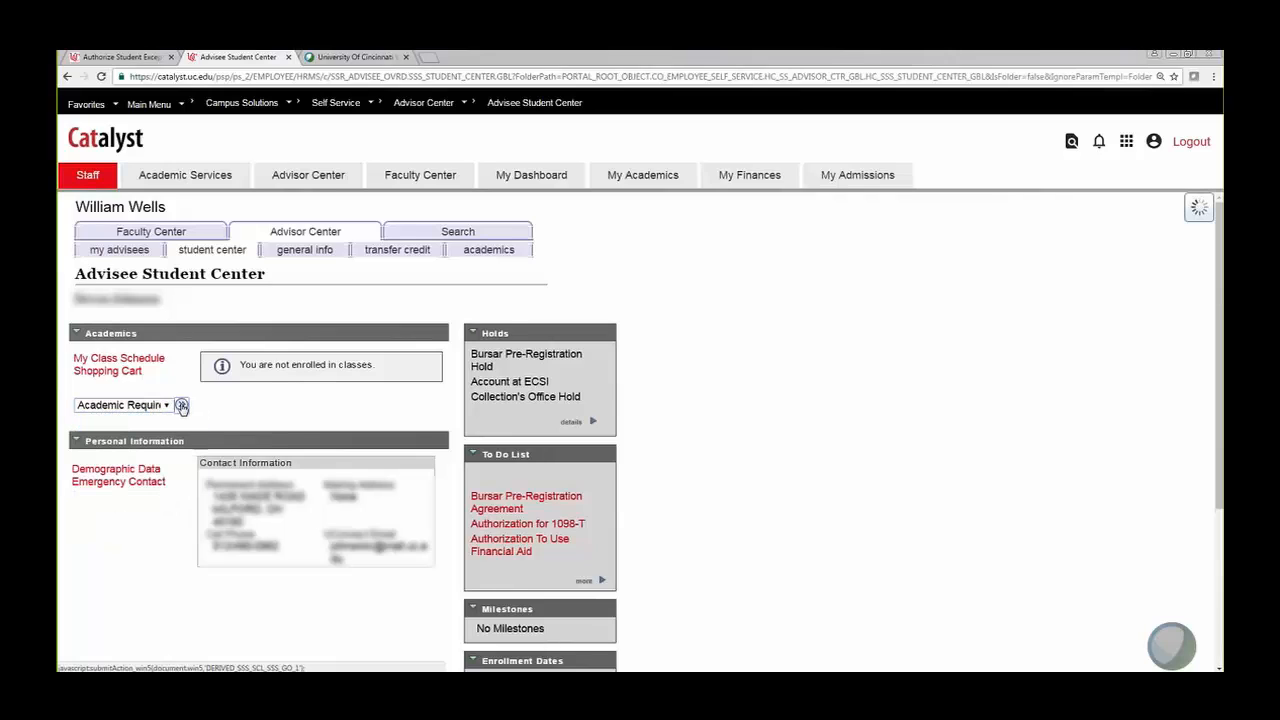
{"action": "scroll", "coordinate": [596, 421], "scroll_direction": "down", "scroll_amount": 5}
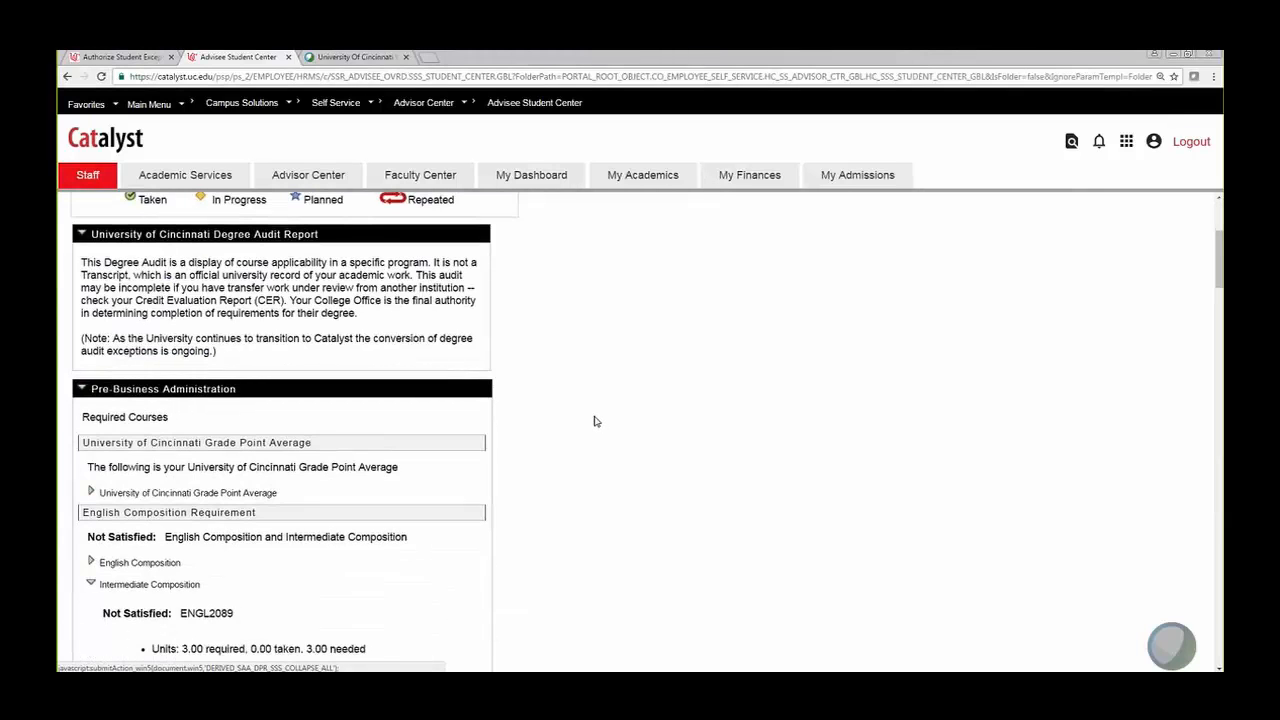
{"action": "scroll", "coordinate": [596, 421], "scroll_direction": "down", "scroll_amount": 3}
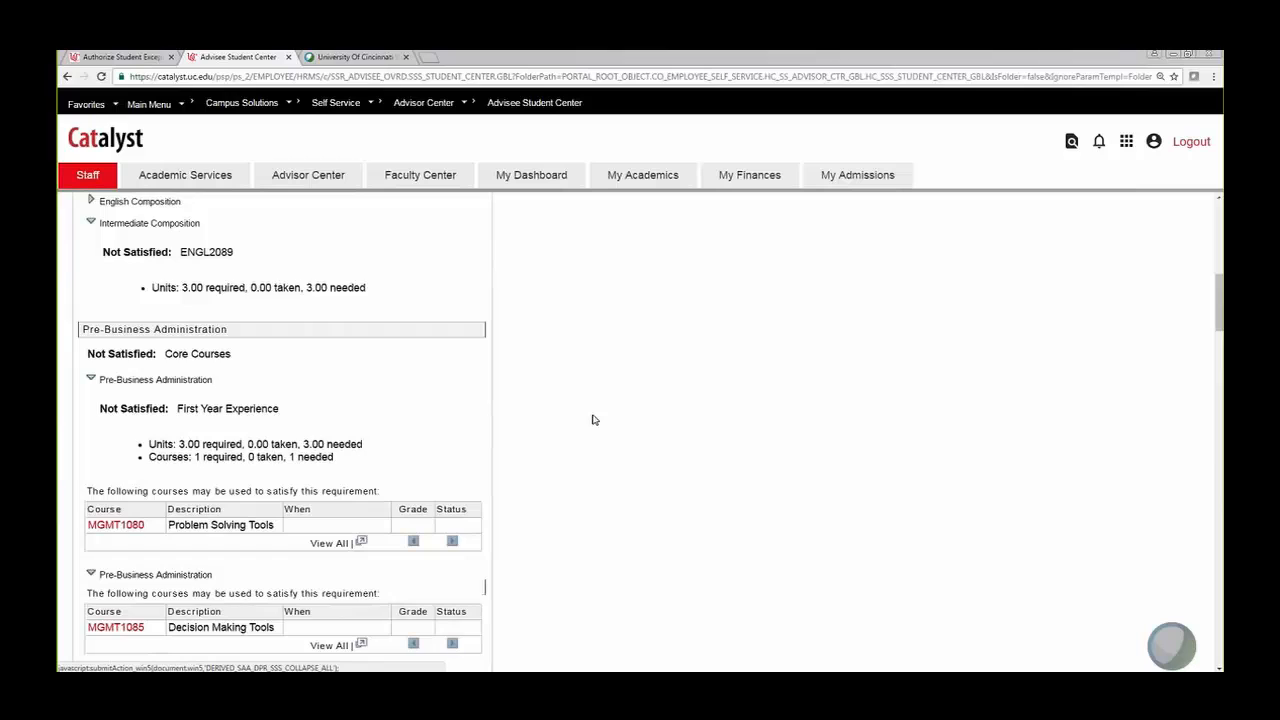
{"action": "scroll", "coordinate": [592, 420], "scroll_direction": "up", "scroll_amount": 3}
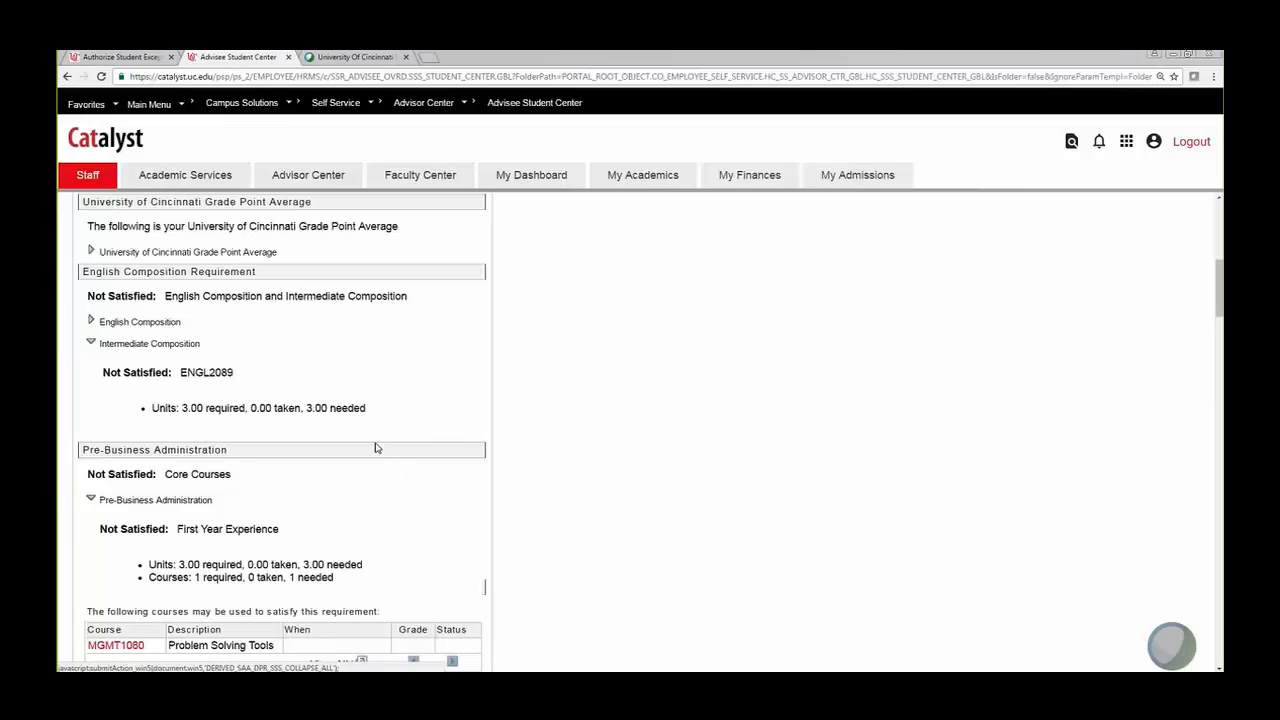
{"action": "scroll", "coordinate": [376, 448], "scroll_direction": "up", "scroll_amount": 2}
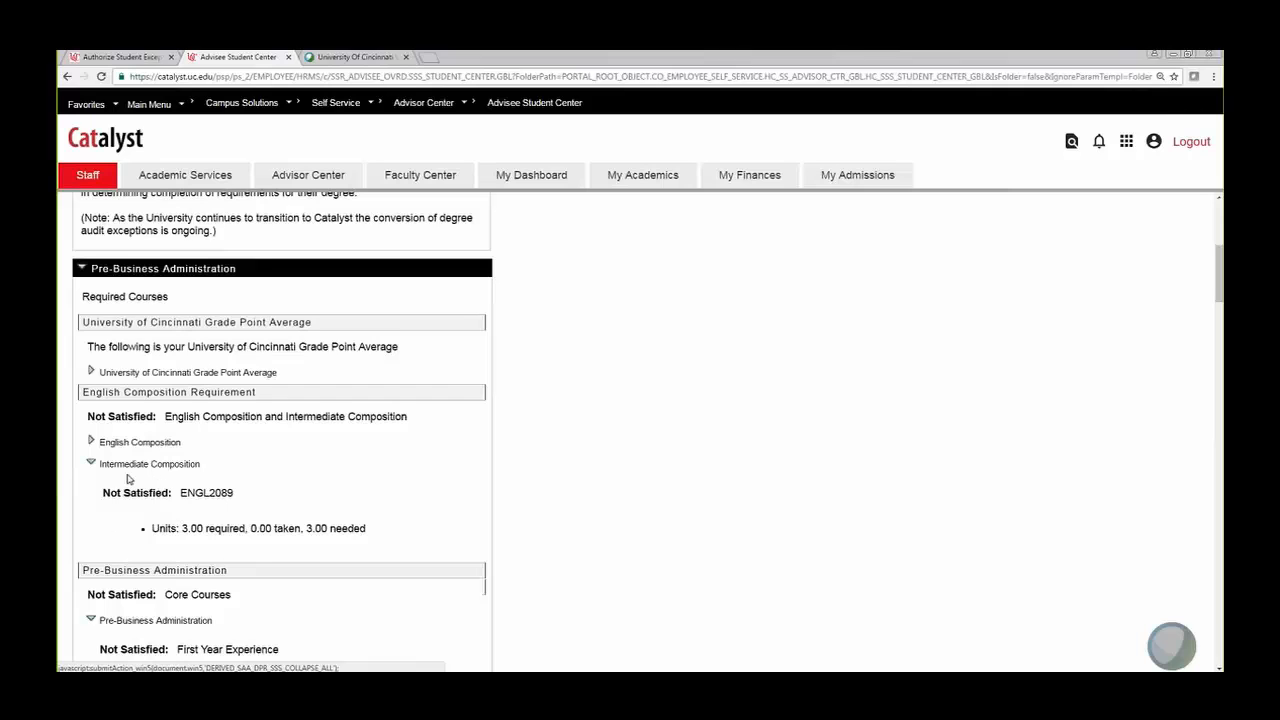
{"action": "scroll", "coordinate": [361, 502], "scroll_direction": "down", "scroll_amount": 2}
{"action": "scroll", "coordinate": [366, 495], "scroll_direction": "down", "scroll_amount": 2}
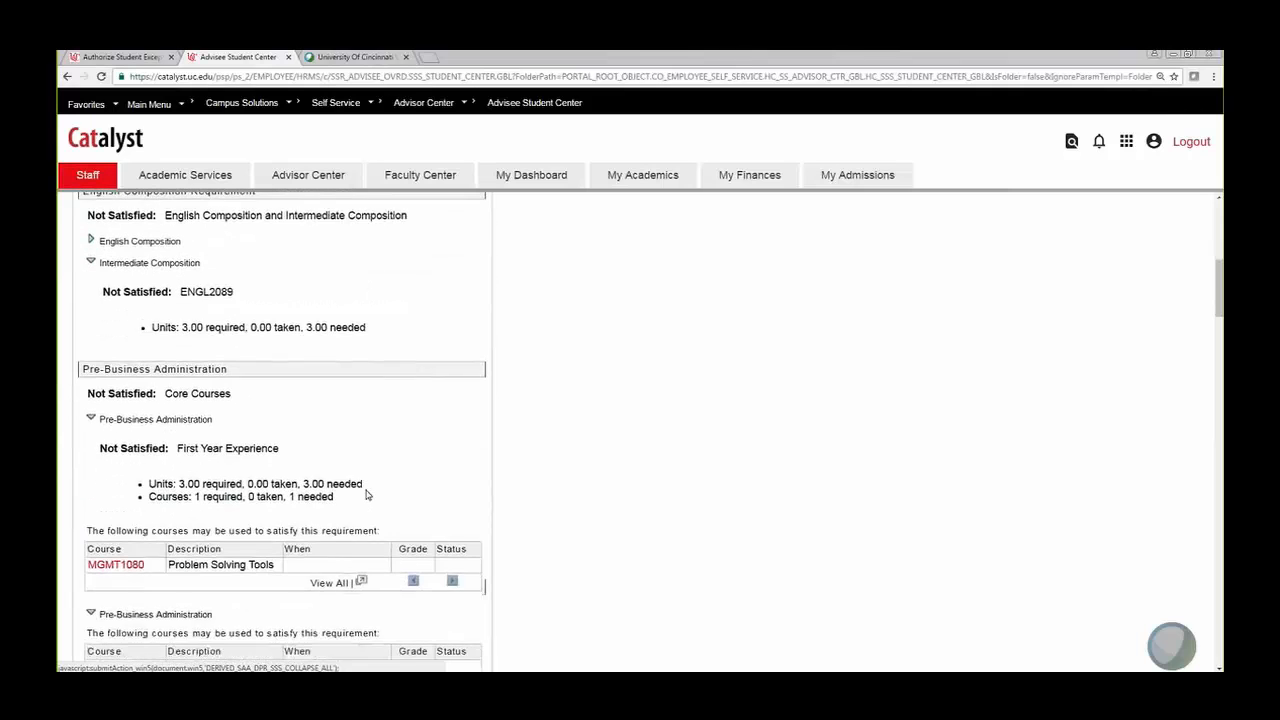
{"action": "scroll", "coordinate": [366, 488], "scroll_direction": "up", "scroll_amount": 3}
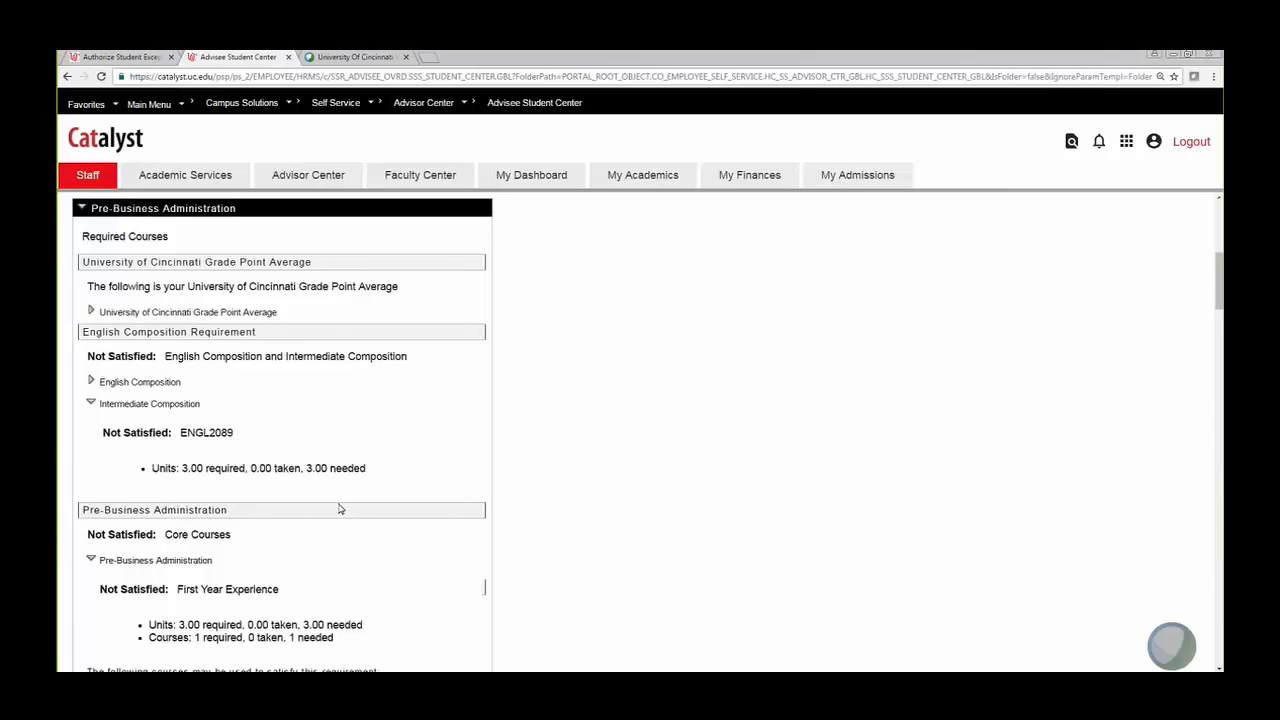
{"action": "scroll", "coordinate": [339, 509], "scroll_direction": "down", "scroll_amount": 5}
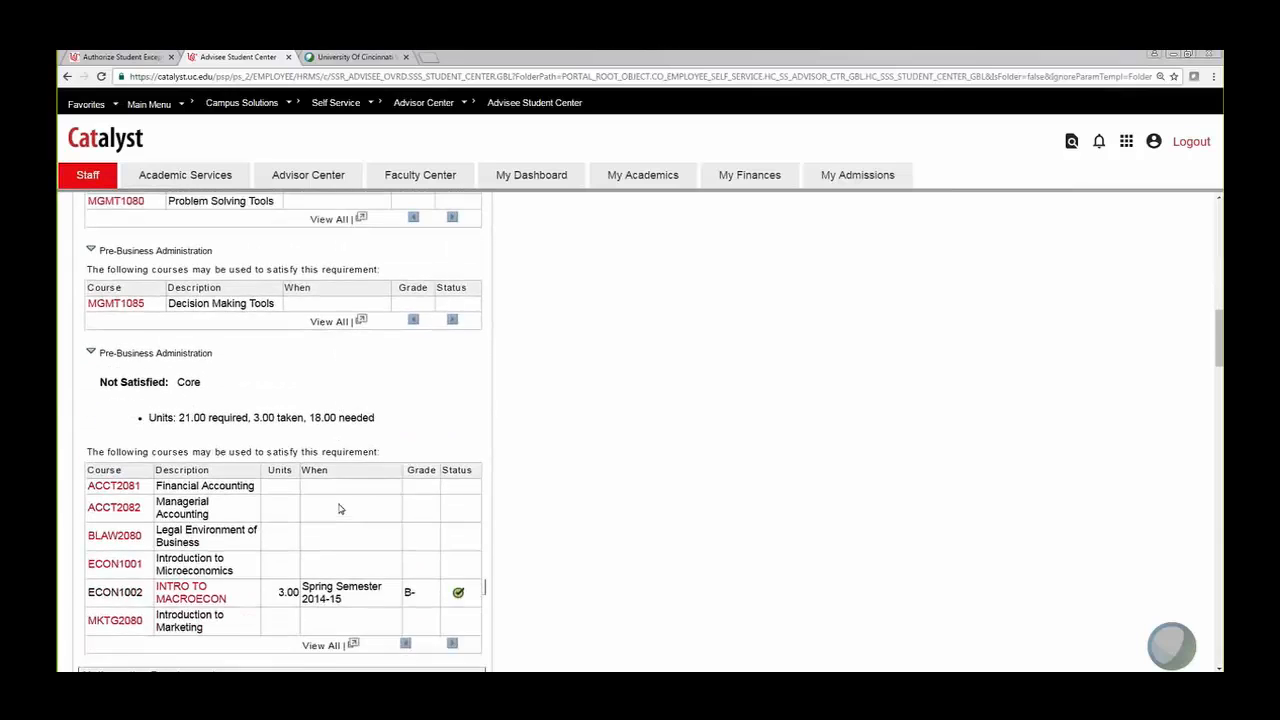
{"action": "scroll", "coordinate": [339, 509], "scroll_direction": "down", "scroll_amount": 1}
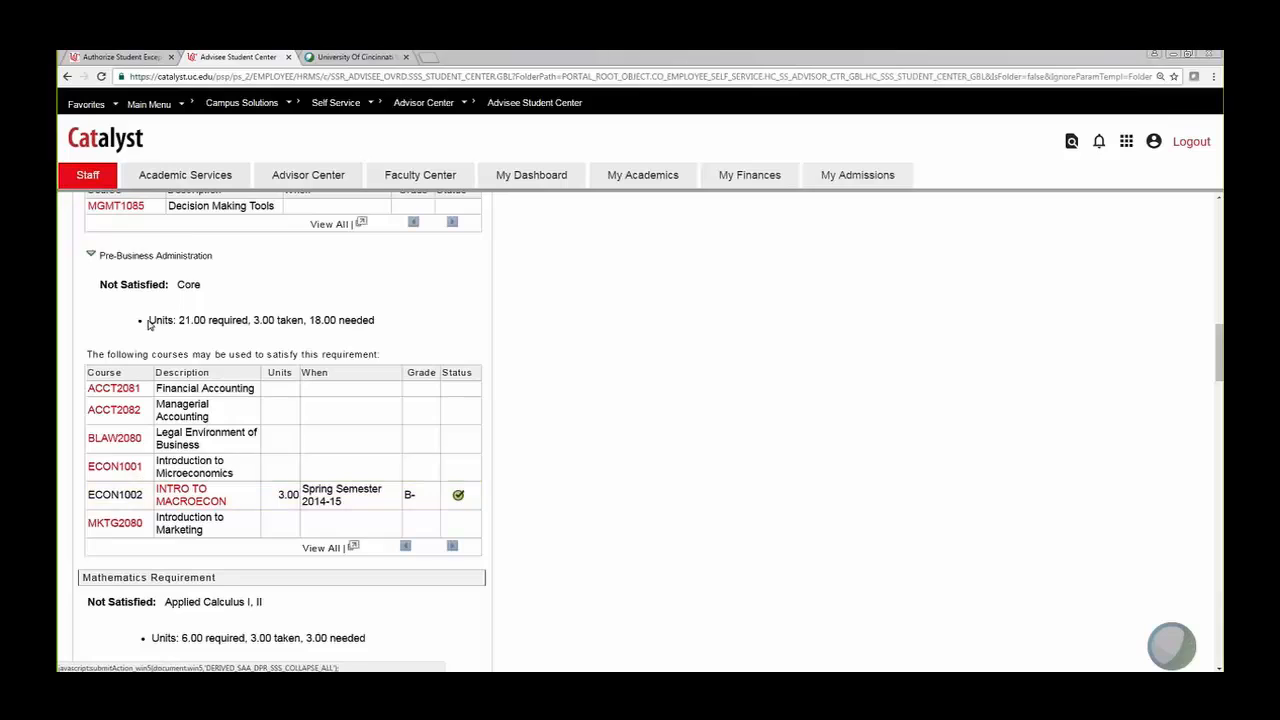
{"action": "left_click_drag", "start_coordinate": [148, 320], "coordinate": [375, 331]}
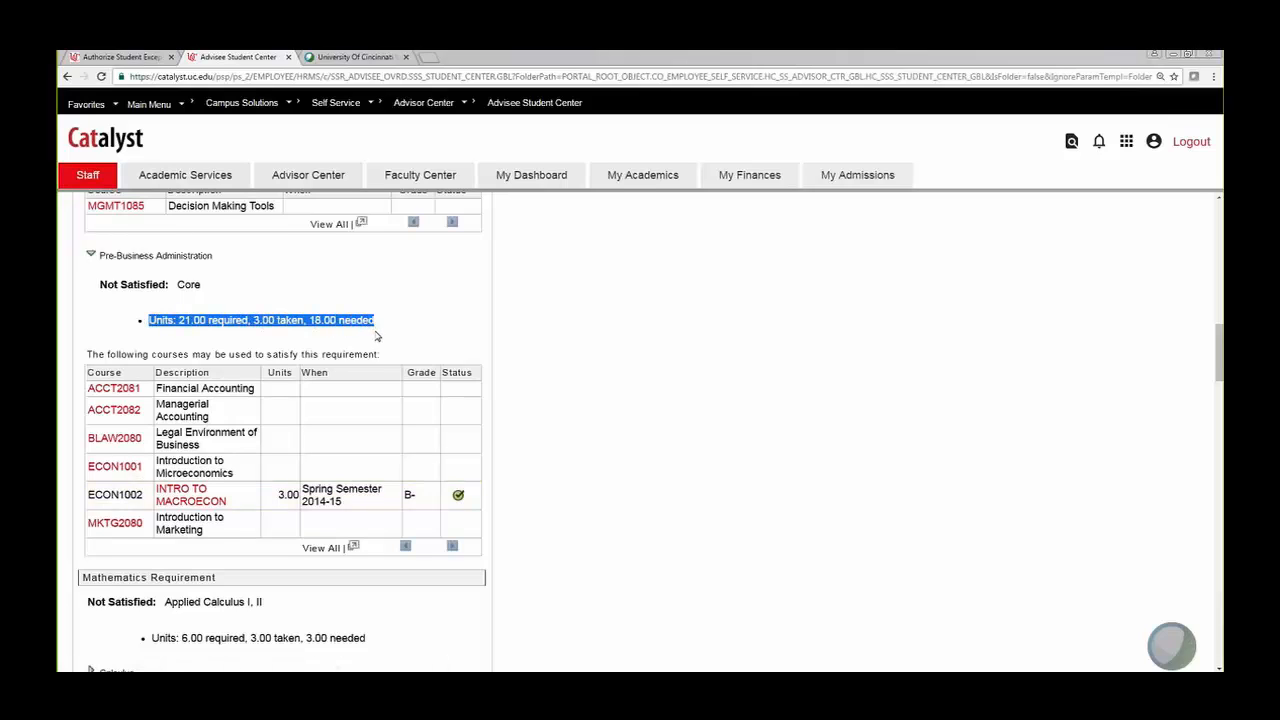
{"action": "left_click", "coordinate": [148, 322]}
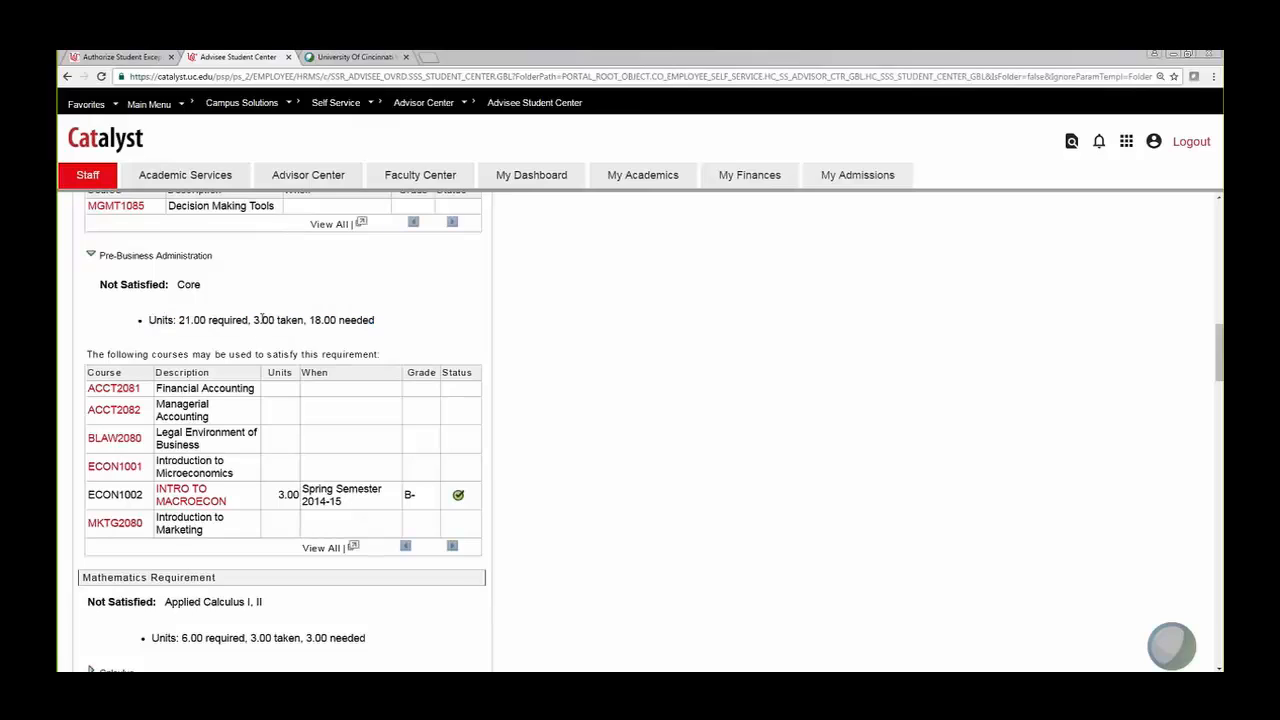
{"action": "left_click_drag", "start_coordinate": [179, 320], "coordinate": [250, 320]}
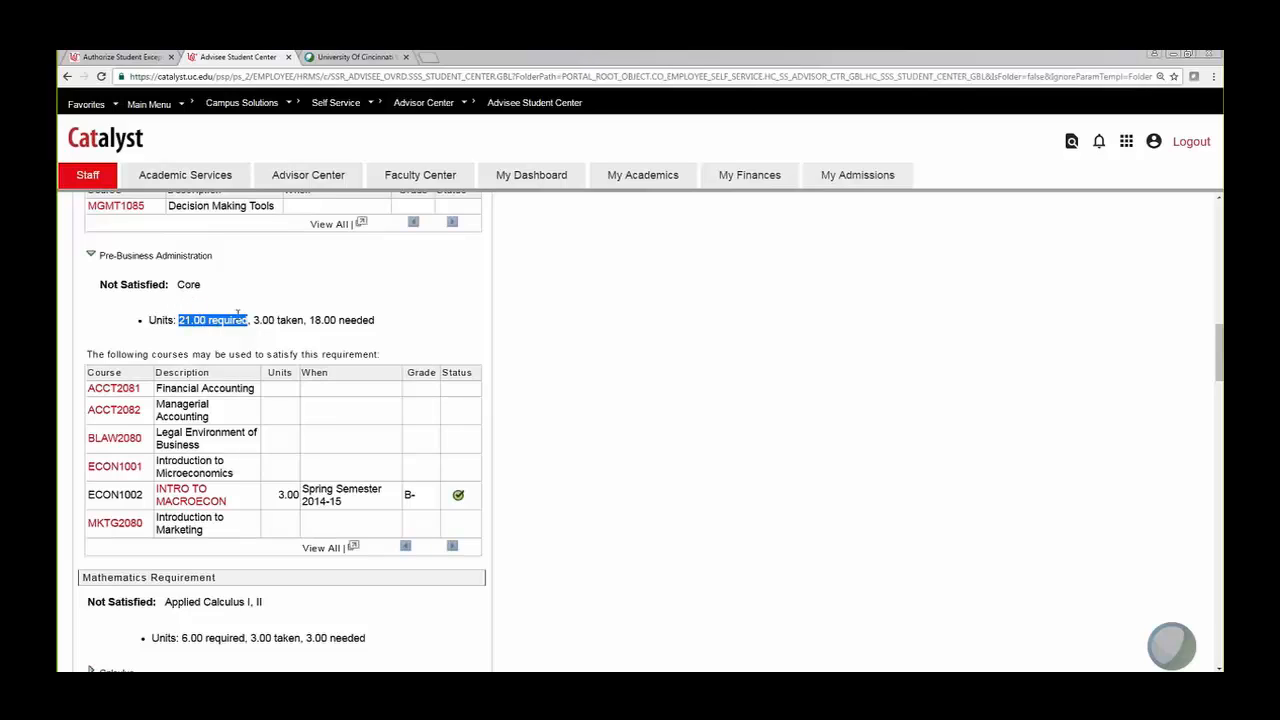
{"action": "left_click_drag", "start_coordinate": [254, 320], "coordinate": [305, 320]}
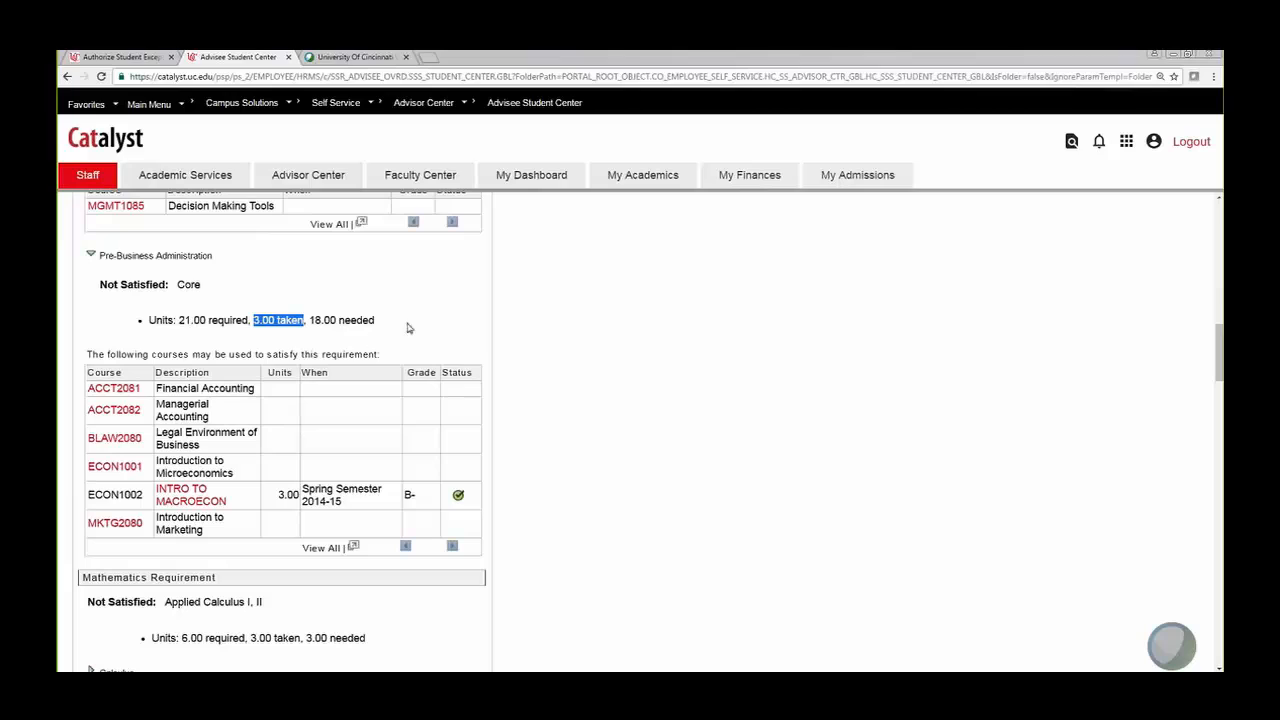
{"action": "left_click_drag", "start_coordinate": [309, 320], "coordinate": [379, 320]}
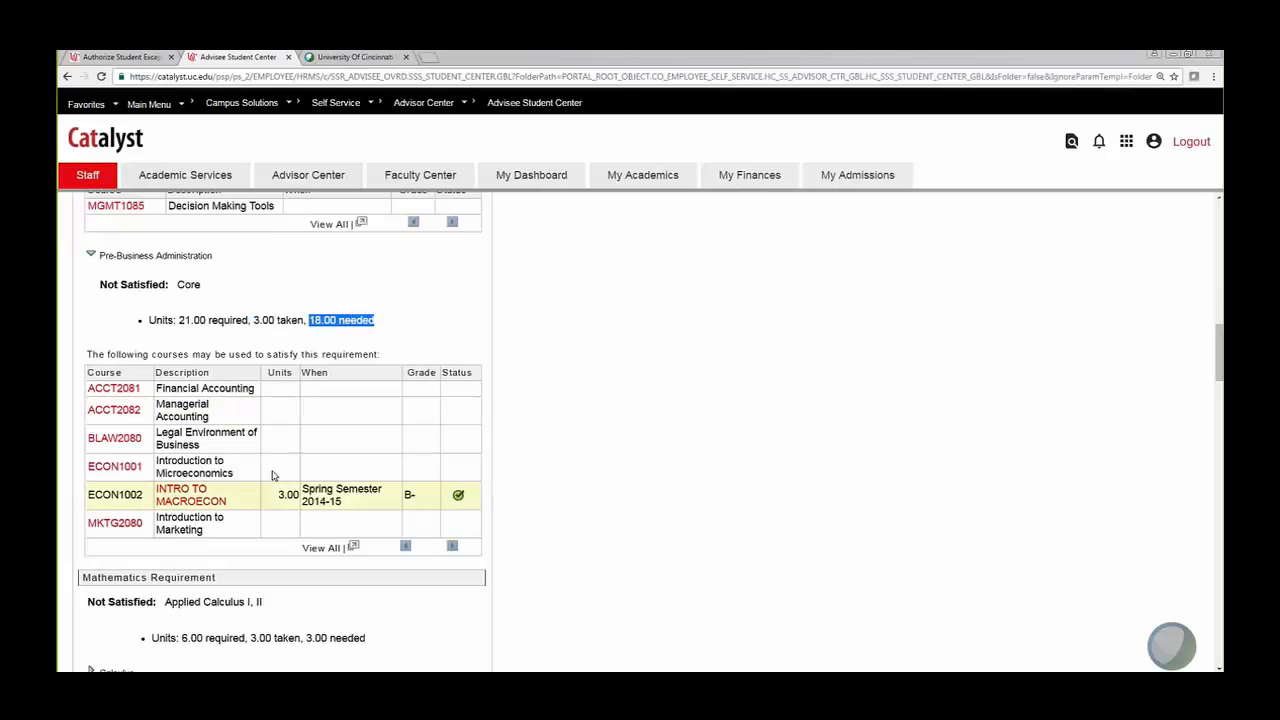
{"action": "left_click", "coordinate": [415, 331]}
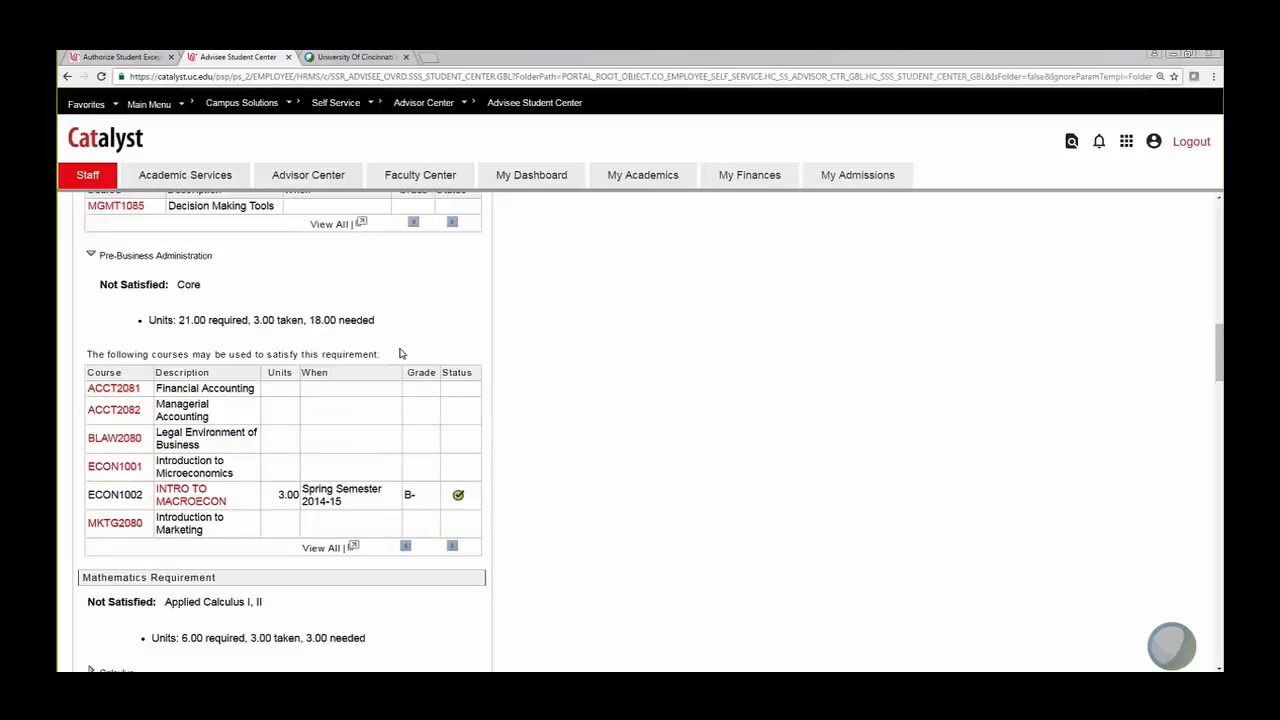
{"action": "scroll", "coordinate": [402, 351], "scroll_direction": "up", "scroll_amount": 2}
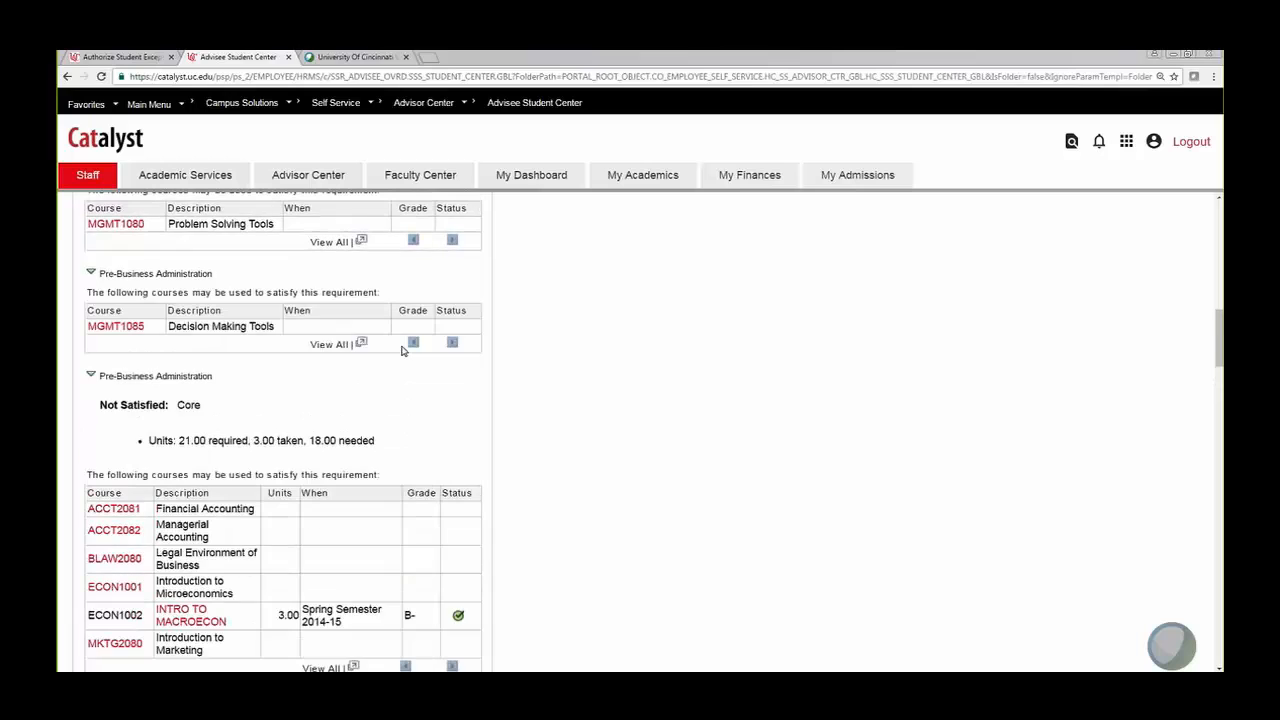
{"action": "scroll", "coordinate": [402, 351], "scroll_direction": "down", "scroll_amount": 2}
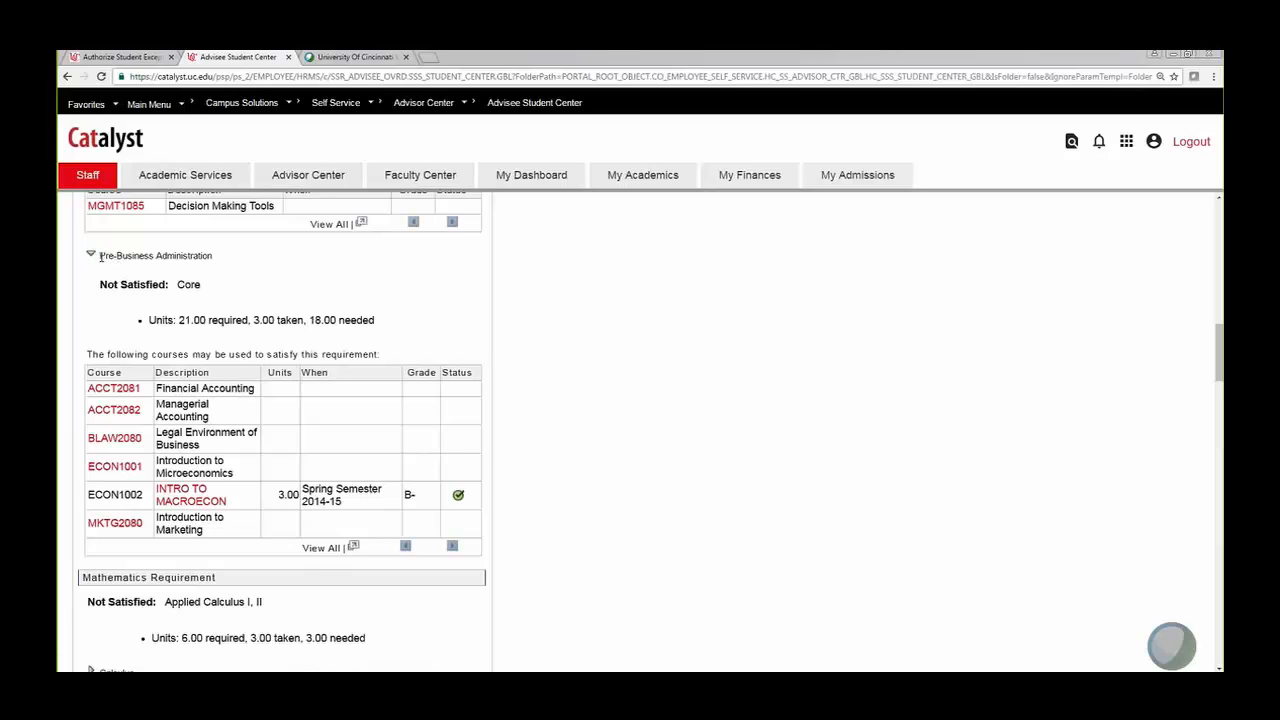
{"action": "left_click_drag", "start_coordinate": [215, 256], "coordinate": [85, 261]}
{"action": "left_click", "coordinate": [236, 262]}
{"action": "scroll", "coordinate": [343, 477], "scroll_direction": "up", "scroll_amount": 10}
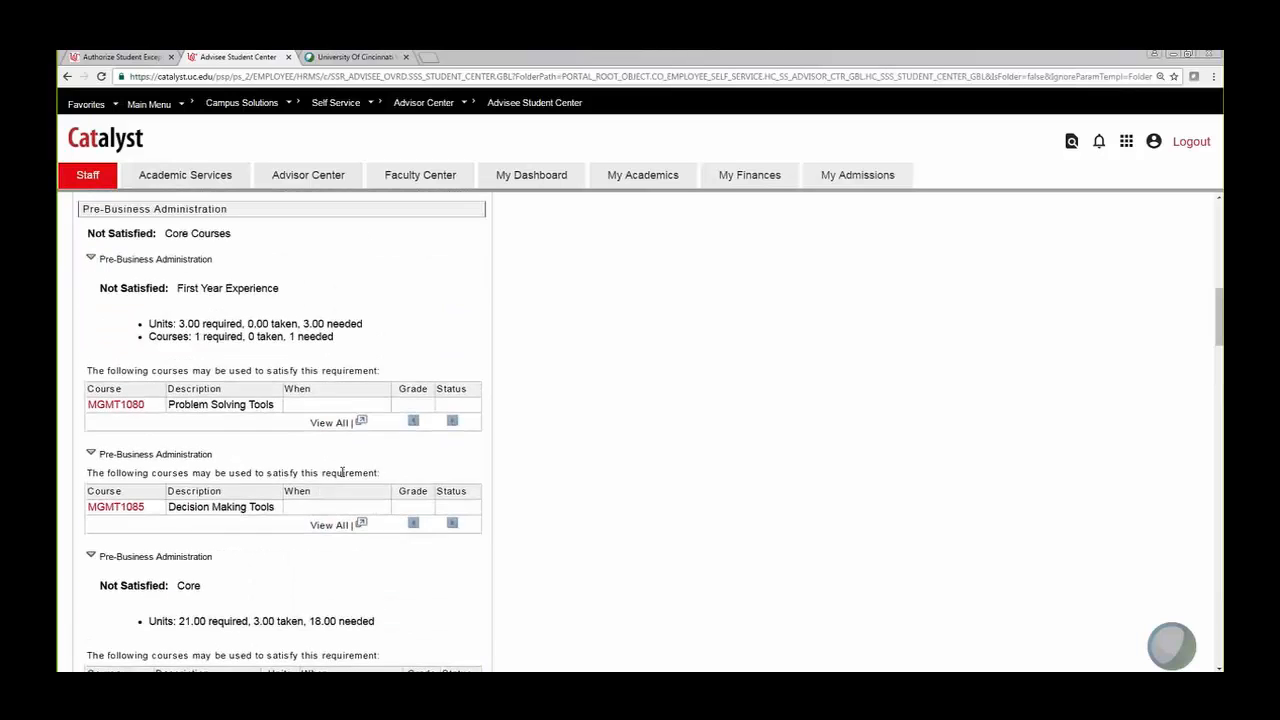
{"action": "scroll", "coordinate": [338, 477], "scroll_direction": "up", "scroll_amount": 3}
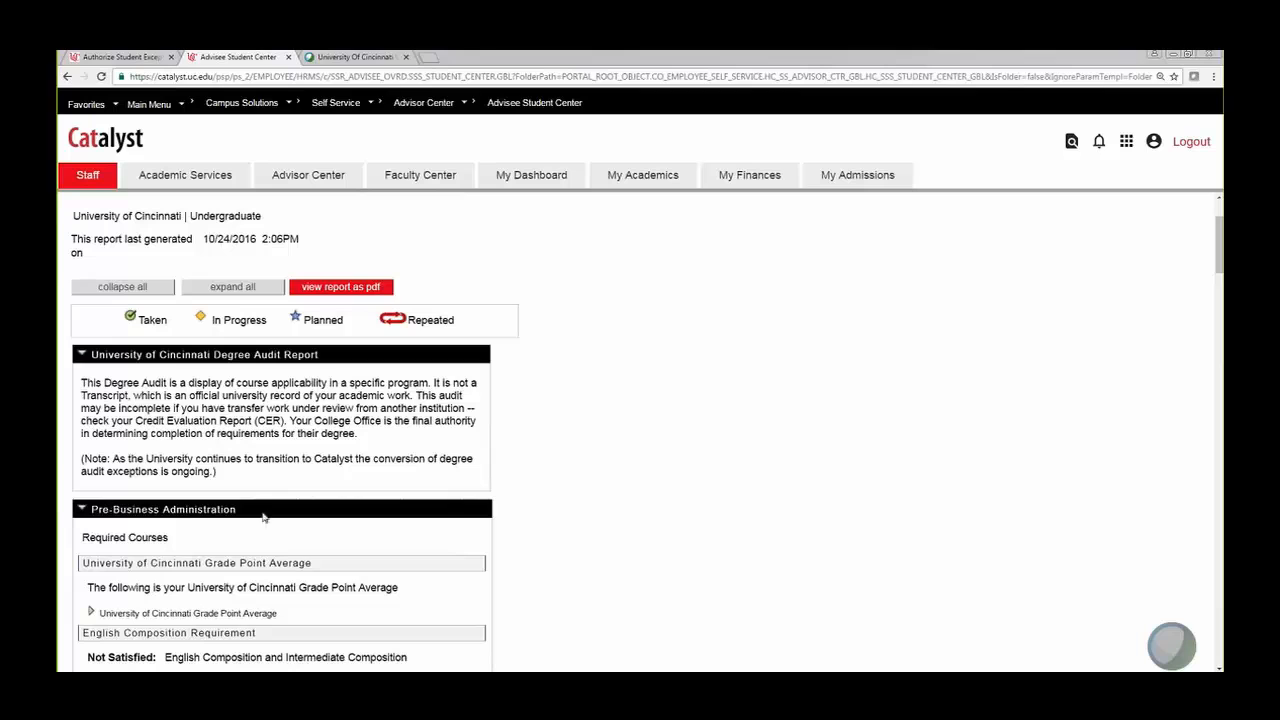
{"action": "scroll", "coordinate": [394, 503], "scroll_direction": "down", "scroll_amount": 3}
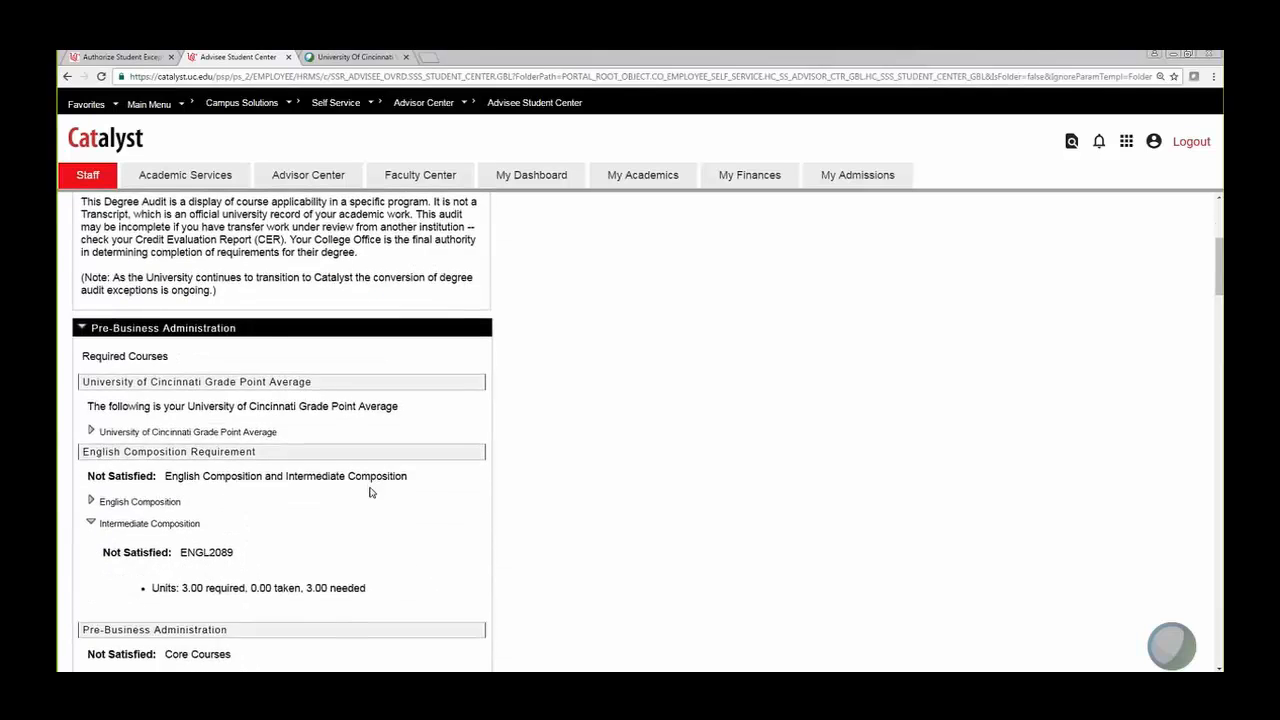
{"action": "scroll", "coordinate": [330, 490], "scroll_direction": "up", "scroll_amount": 2}
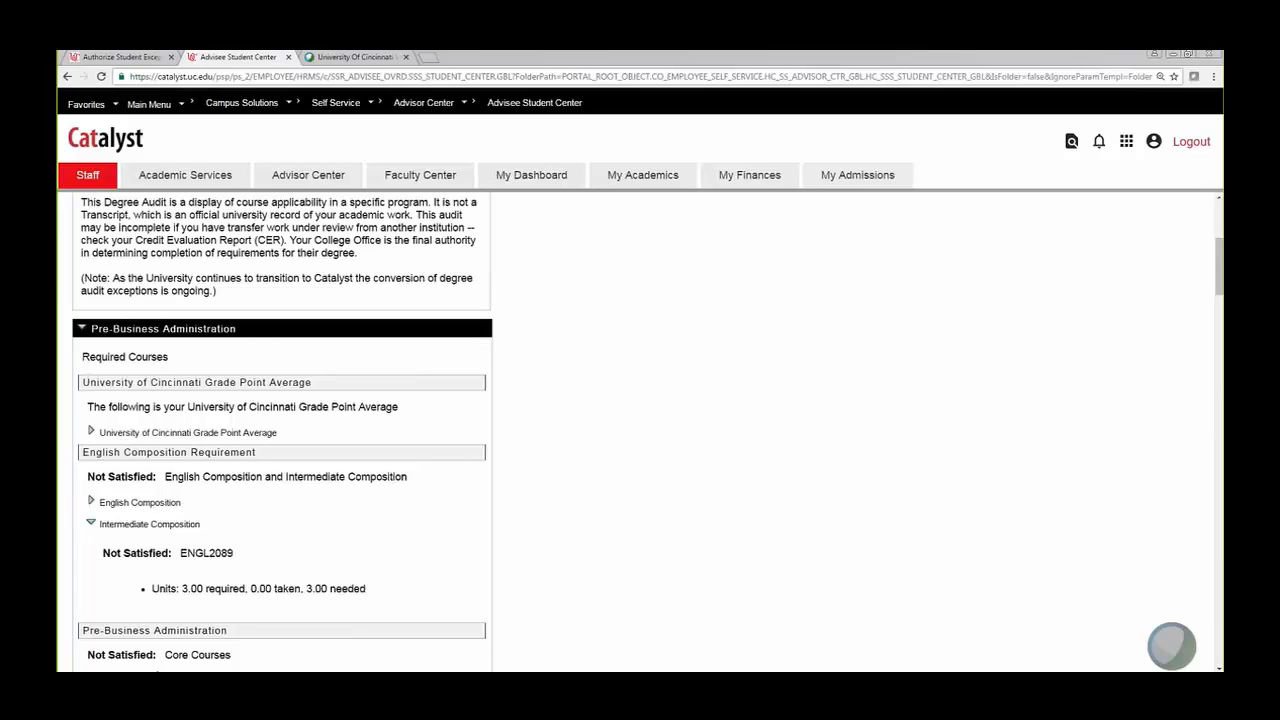
{"action": "scroll", "coordinate": [214, 420], "scroll_direction": "down", "scroll_amount": 2}
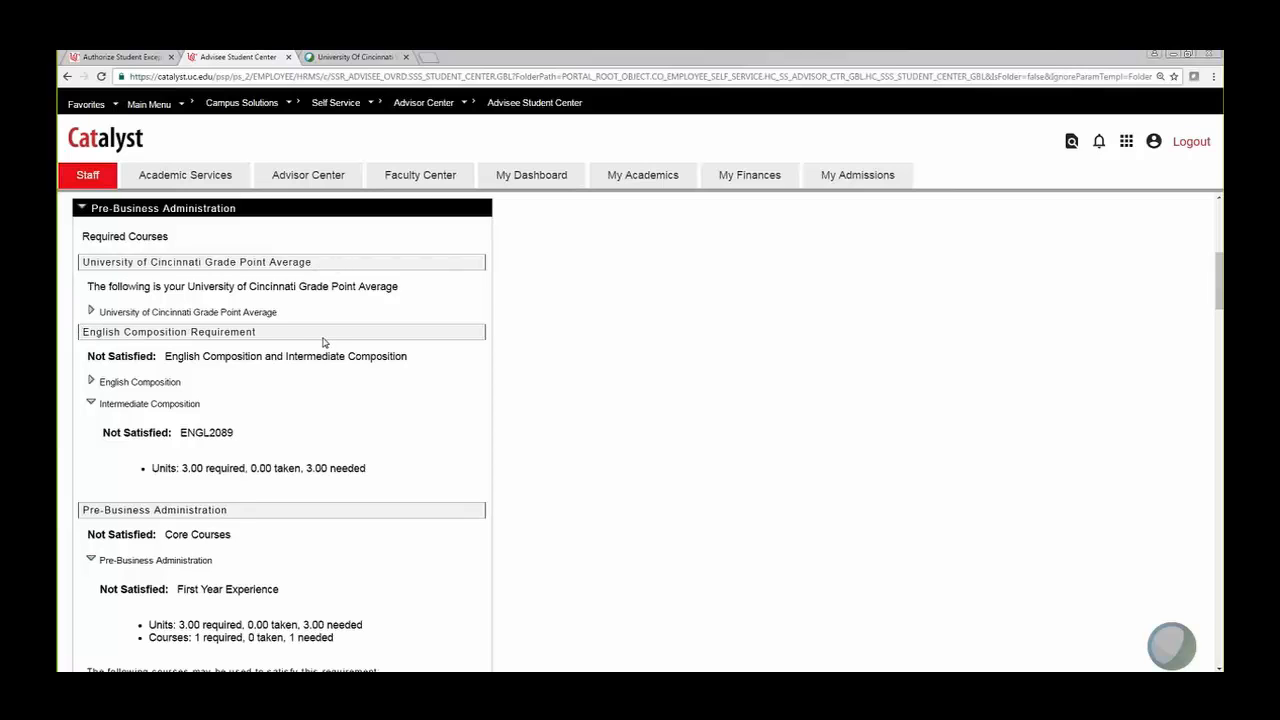
{"action": "scroll", "coordinate": [258, 343], "scroll_direction": "down", "scroll_amount": 1}
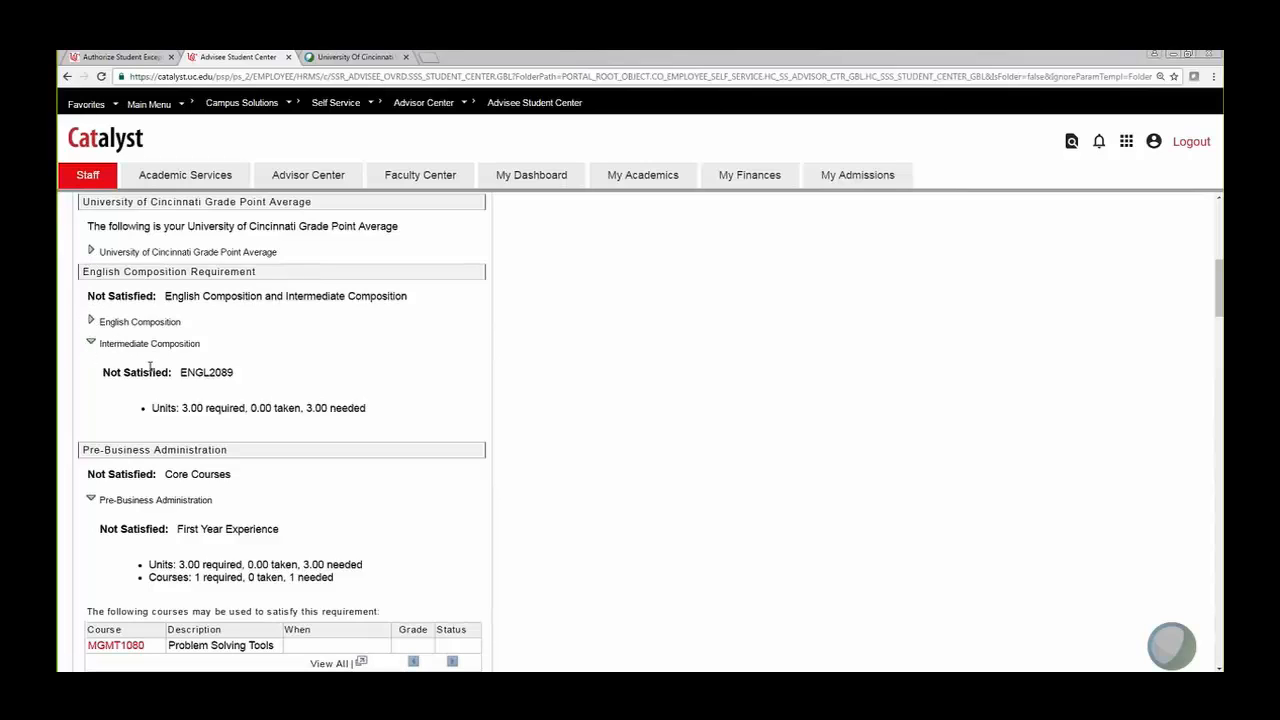
{"action": "scroll", "coordinate": [257, 337], "scroll_direction": "down", "scroll_amount": 6}
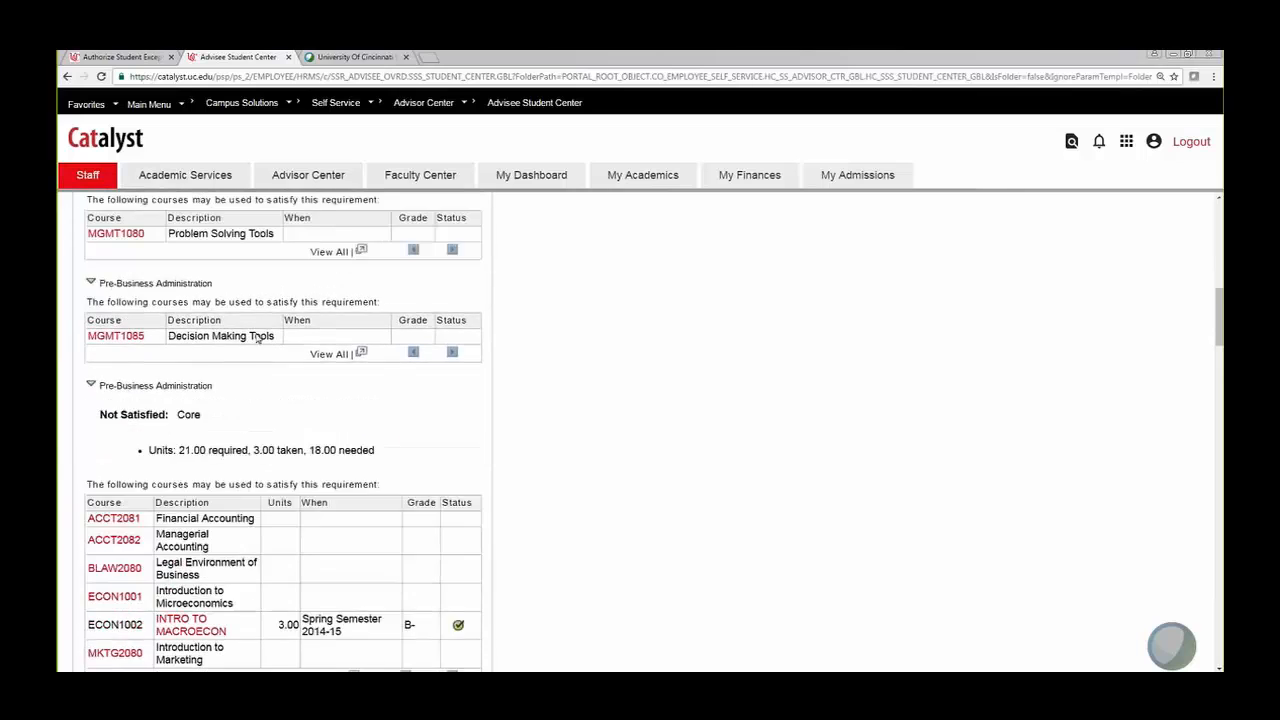
{"action": "scroll", "coordinate": [257, 337], "scroll_direction": "up", "scroll_amount": 1}
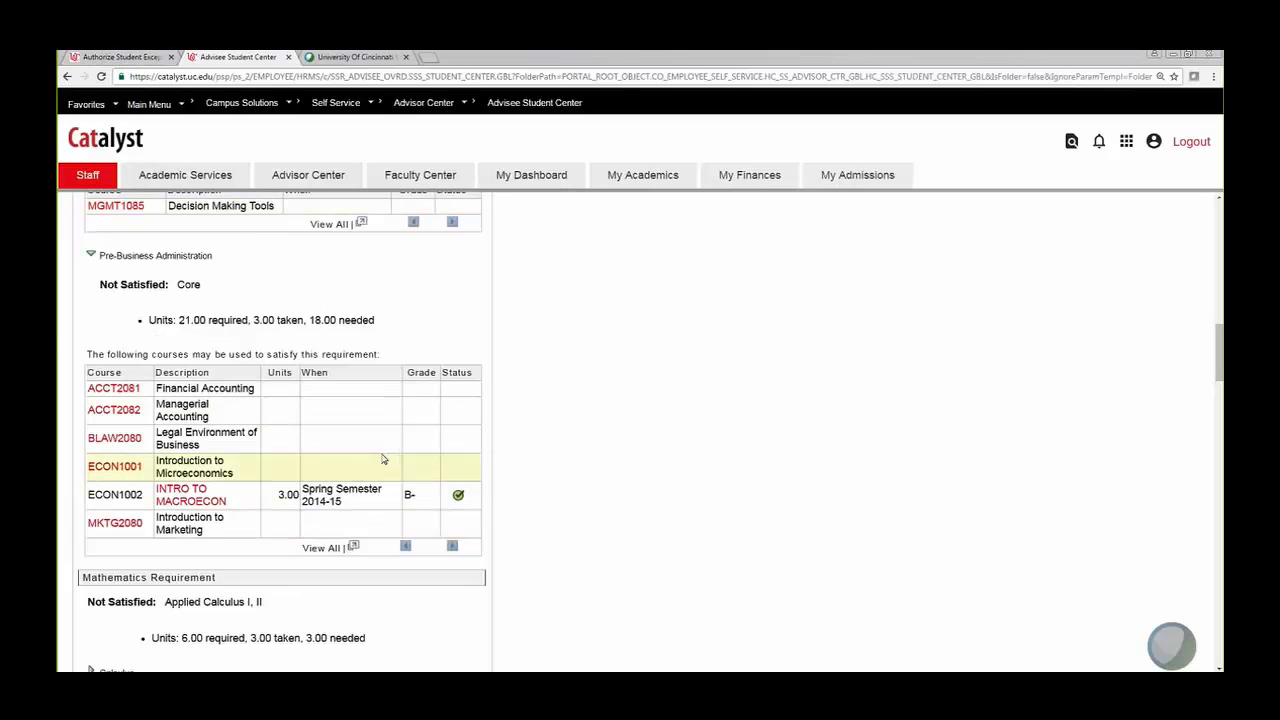
{"action": "scroll", "coordinate": [378, 458], "scroll_direction": "up", "scroll_amount": 1}
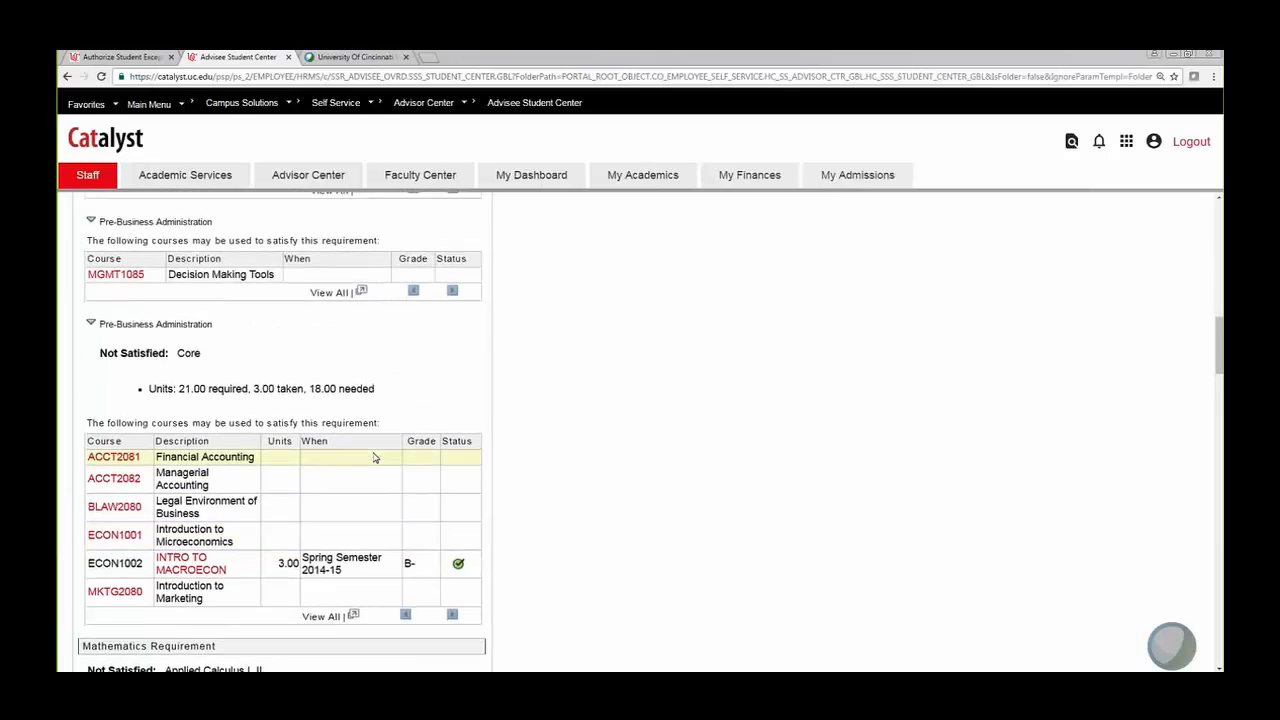
{"action": "scroll", "coordinate": [374, 458], "scroll_direction": "up", "scroll_amount": 1}
{"action": "scroll", "coordinate": [373, 458], "scroll_direction": "down", "scroll_amount": 2}
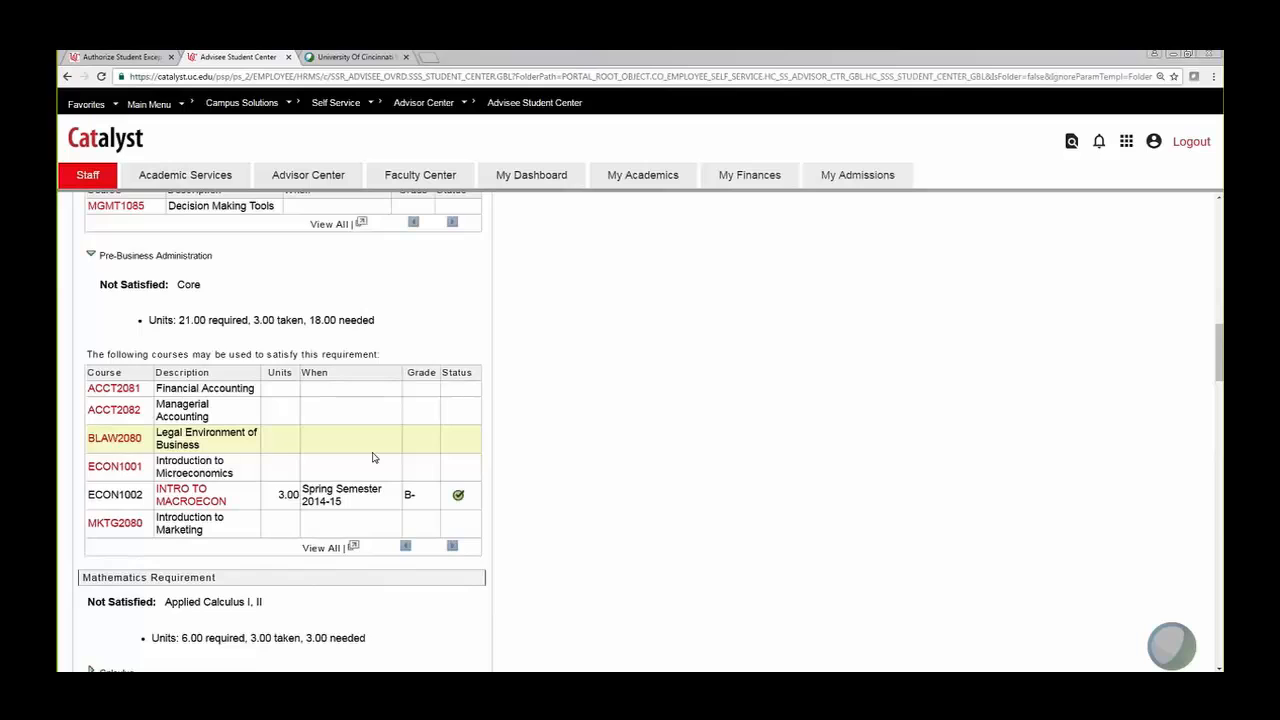
{"action": "scroll", "coordinate": [372, 457], "scroll_direction": "up", "scroll_amount": 15}
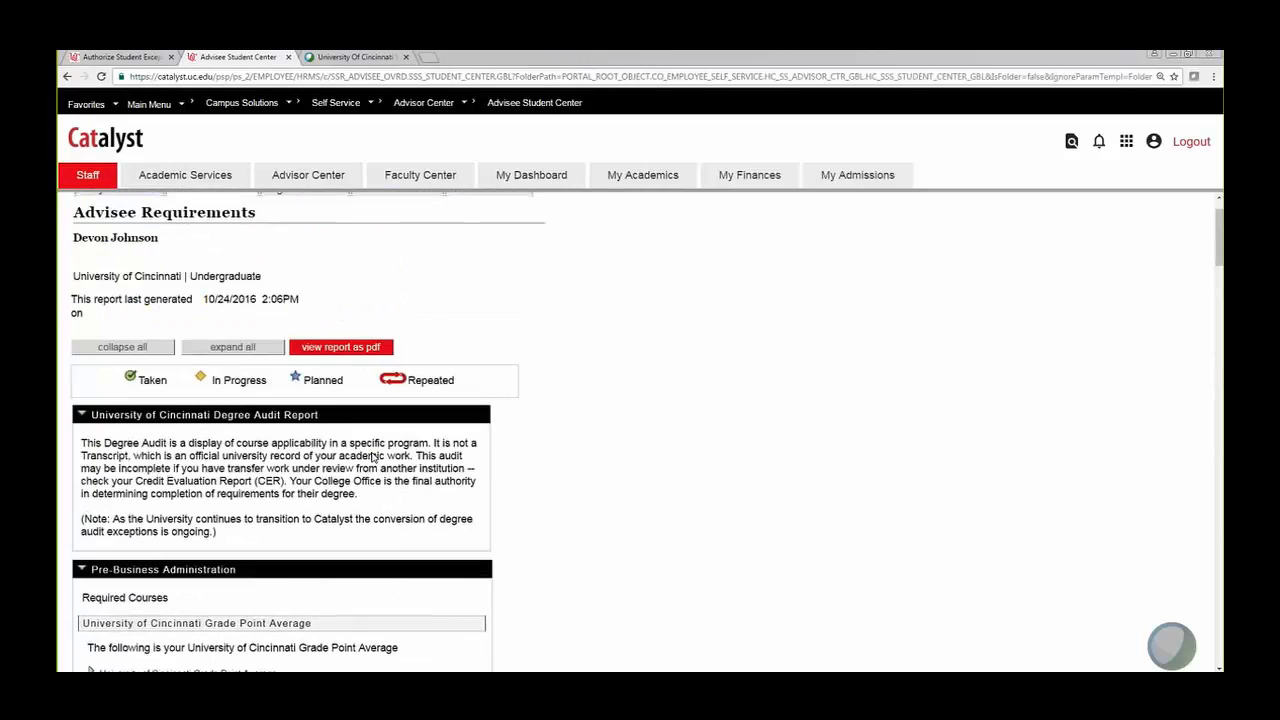
{"action": "scroll", "coordinate": [372, 457], "scroll_direction": "down", "scroll_amount": 2}
{"action": "triple_click", "coordinate": [98, 449]}
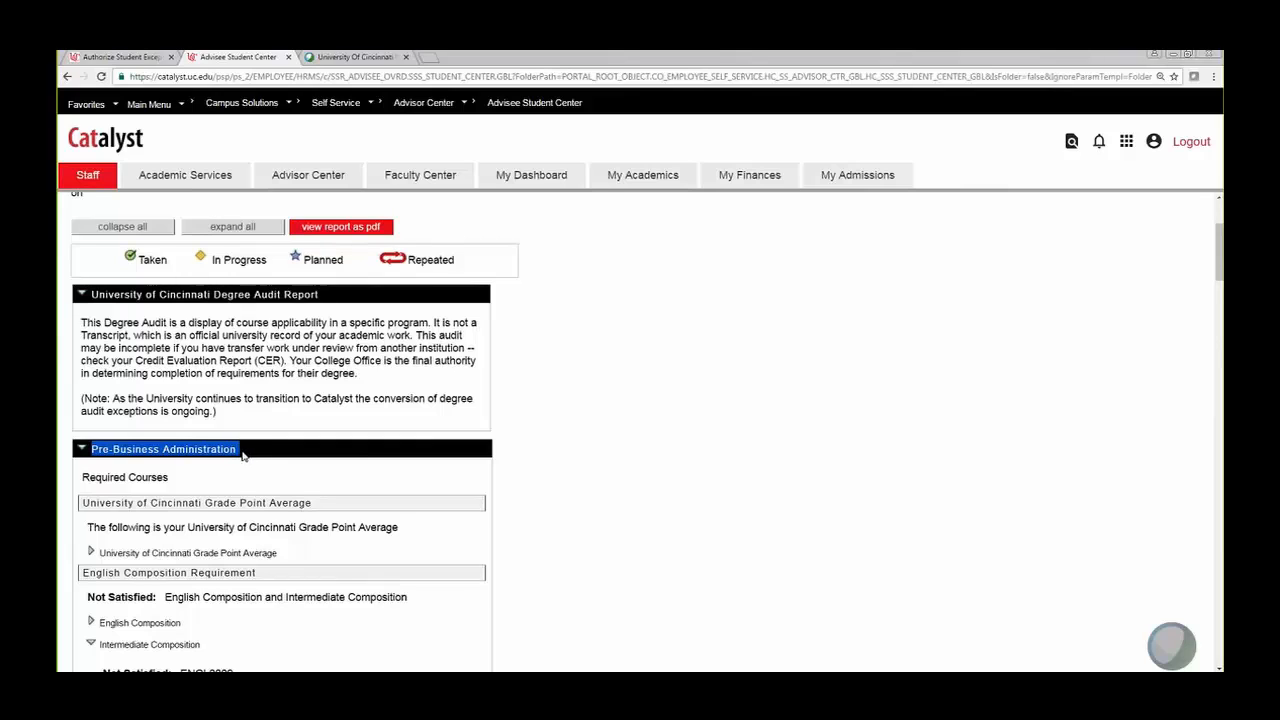
{"action": "scroll", "coordinate": [242, 455], "scroll_direction": "up", "scroll_amount": 3}
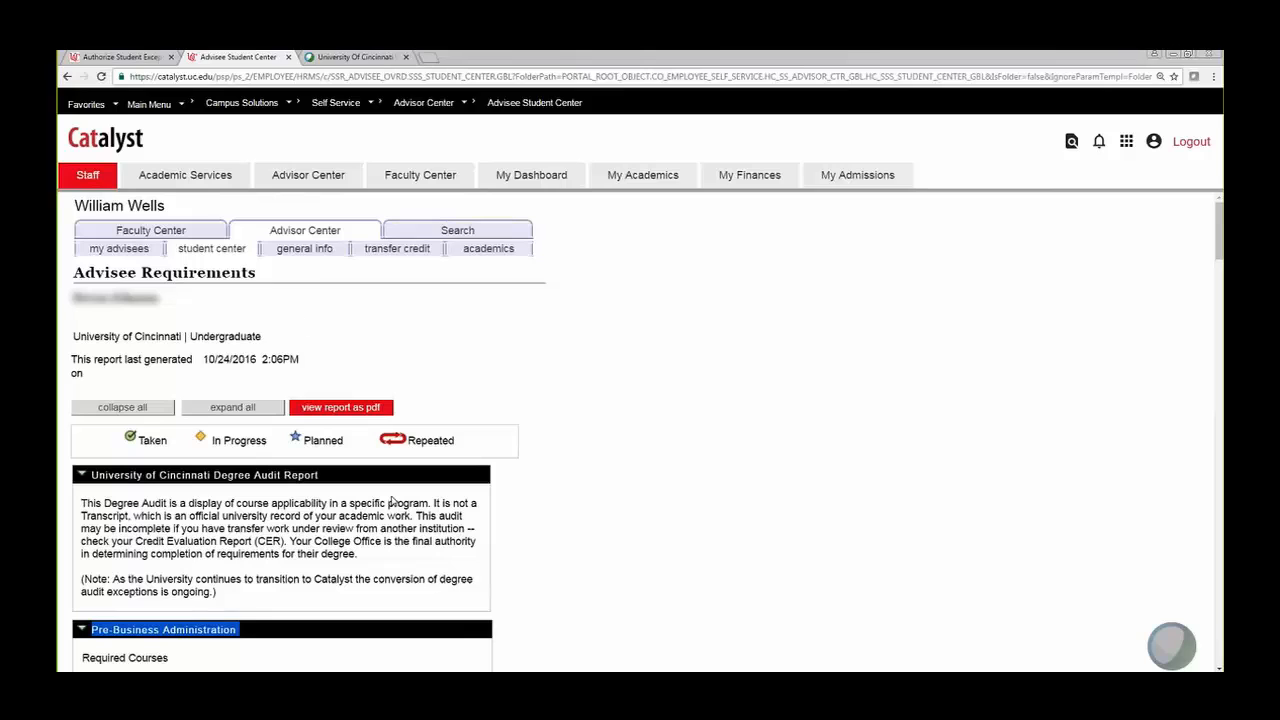
{"action": "left_click", "coordinate": [291, 661]}
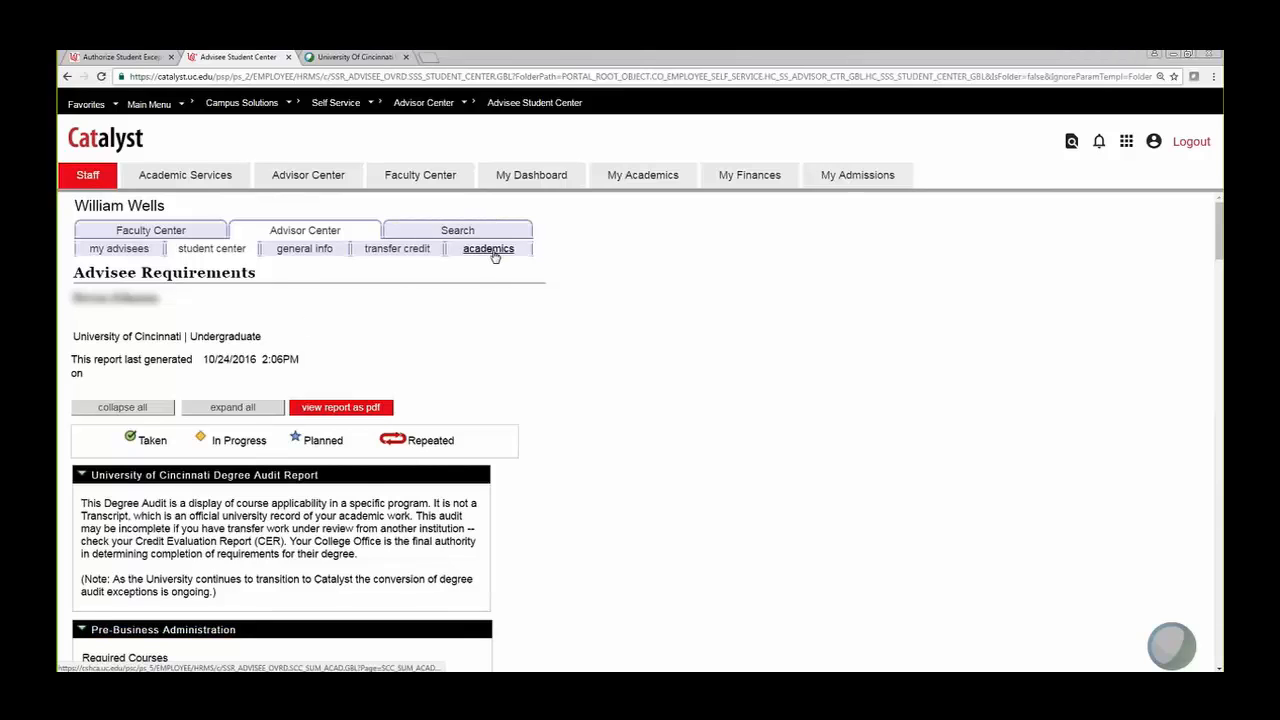
Step: On the Academics page, review programs 34UOP and 34ASC and highlight plan Pre-Business Administration
{"action": "left_click", "coordinate": [494, 252]}
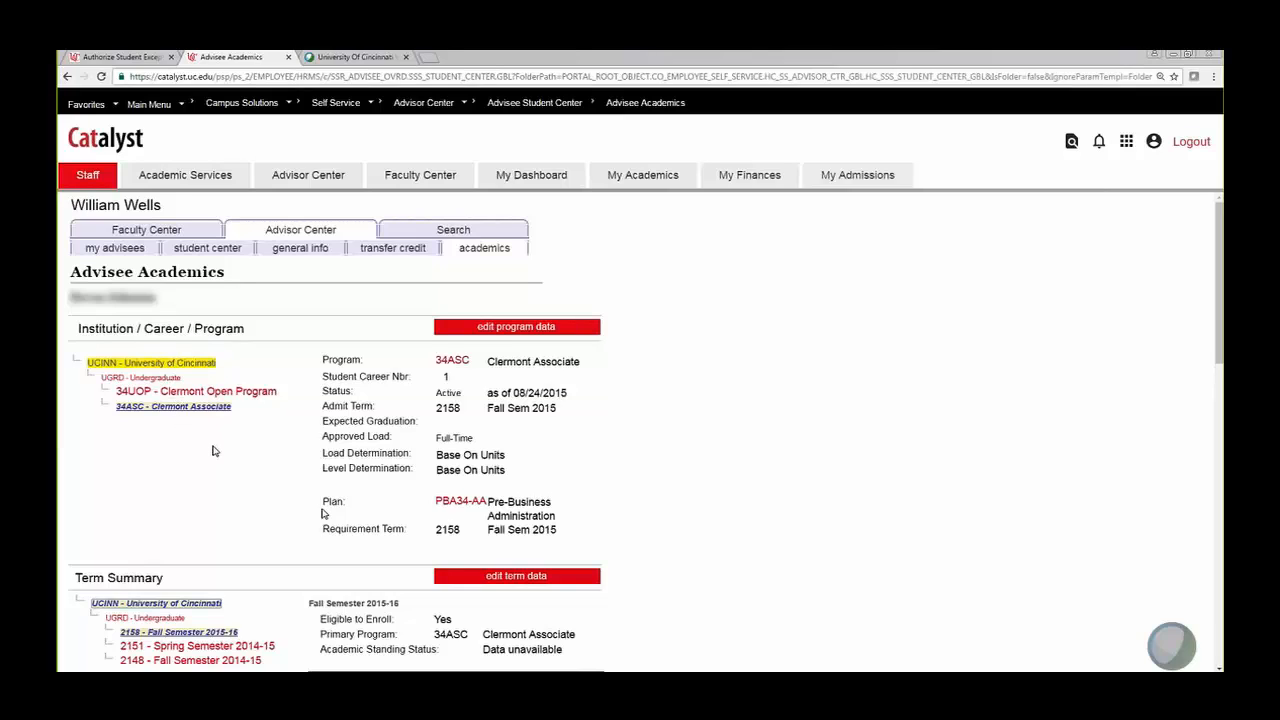
{"action": "left_click", "coordinate": [233, 397]}
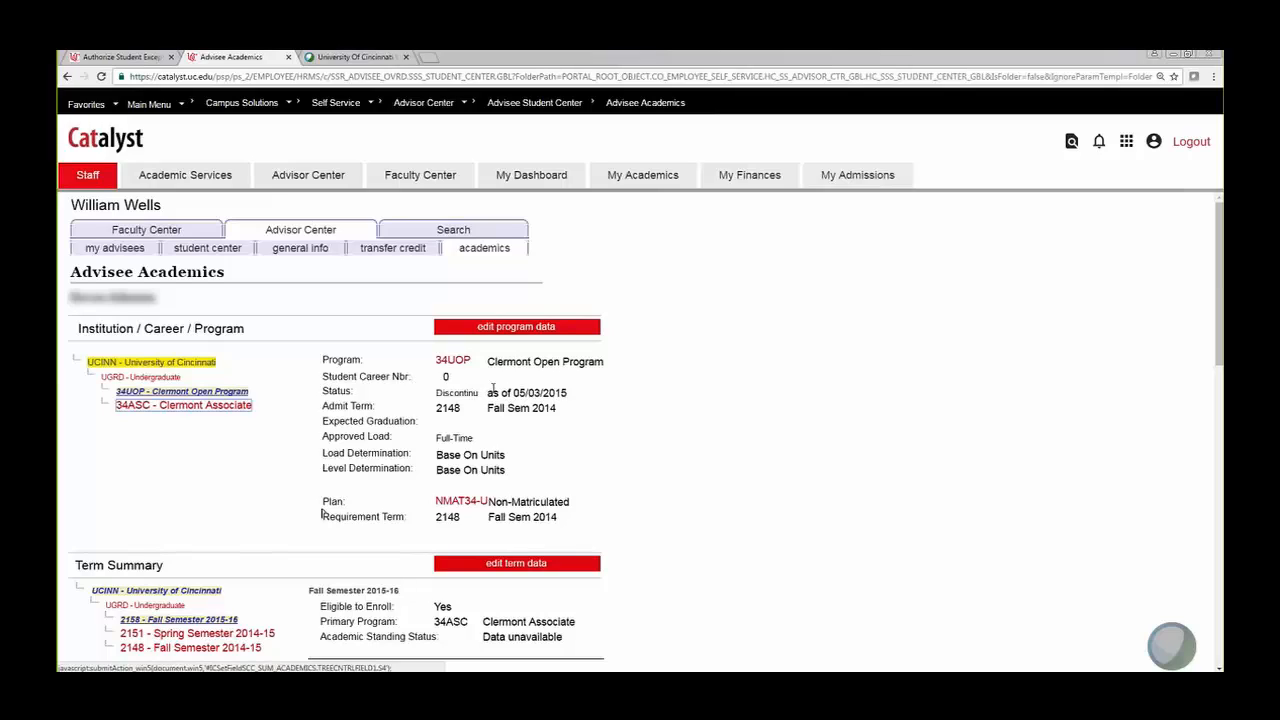
{"action": "left_click", "coordinate": [190, 410]}
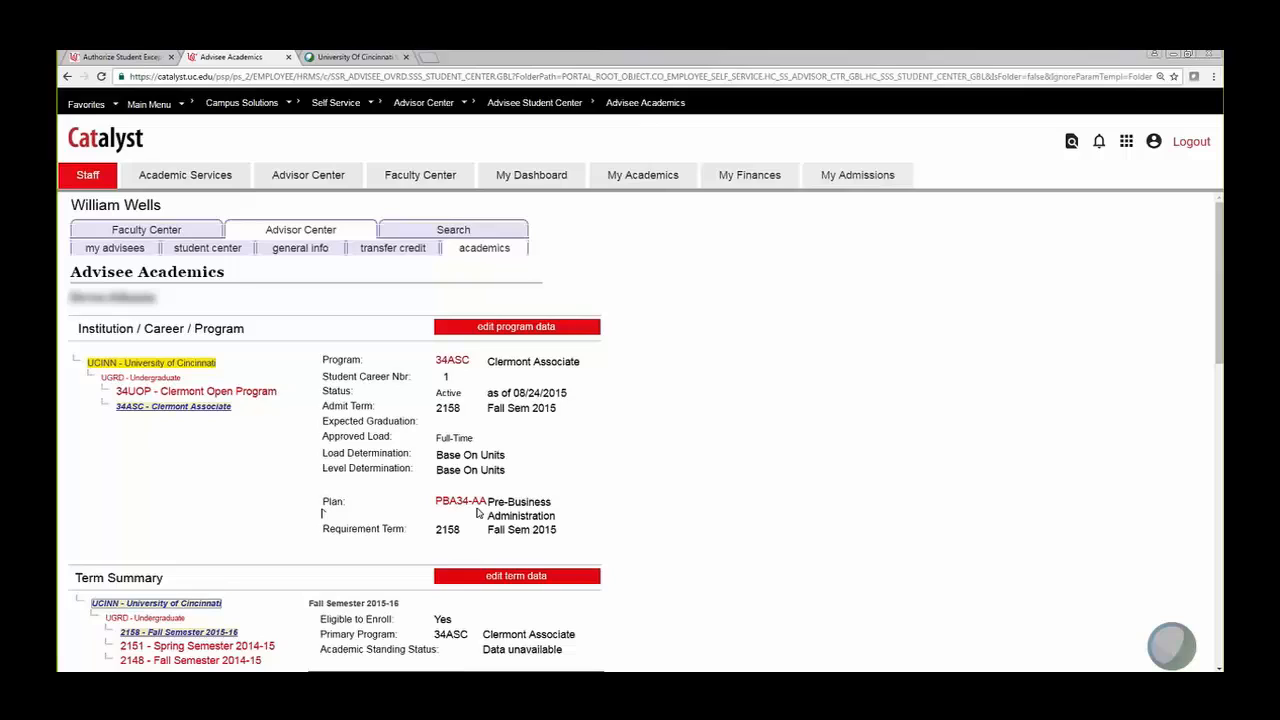
{"action": "left_click_drag", "start_coordinate": [487, 500], "coordinate": [575, 504]}
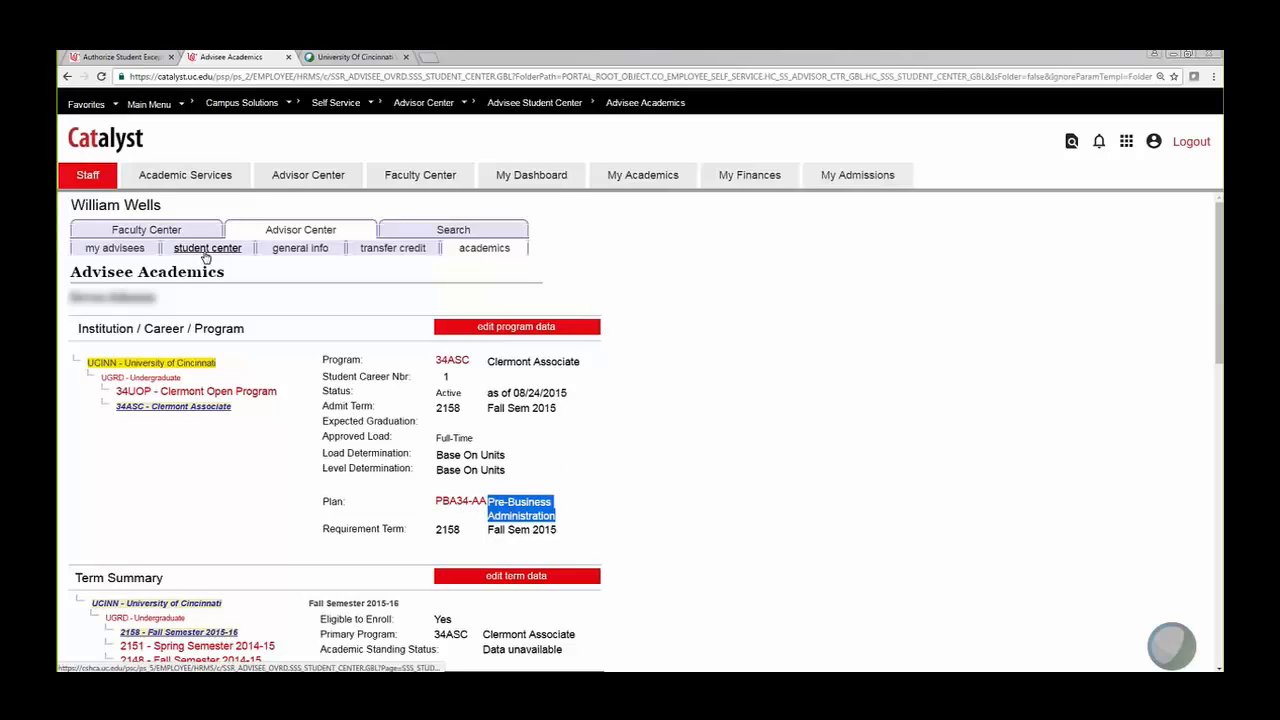
Step: Return to Authorize Student Exceptions and start adding a new value for override 000000000
{"action": "left_click", "coordinate": [124, 62]}
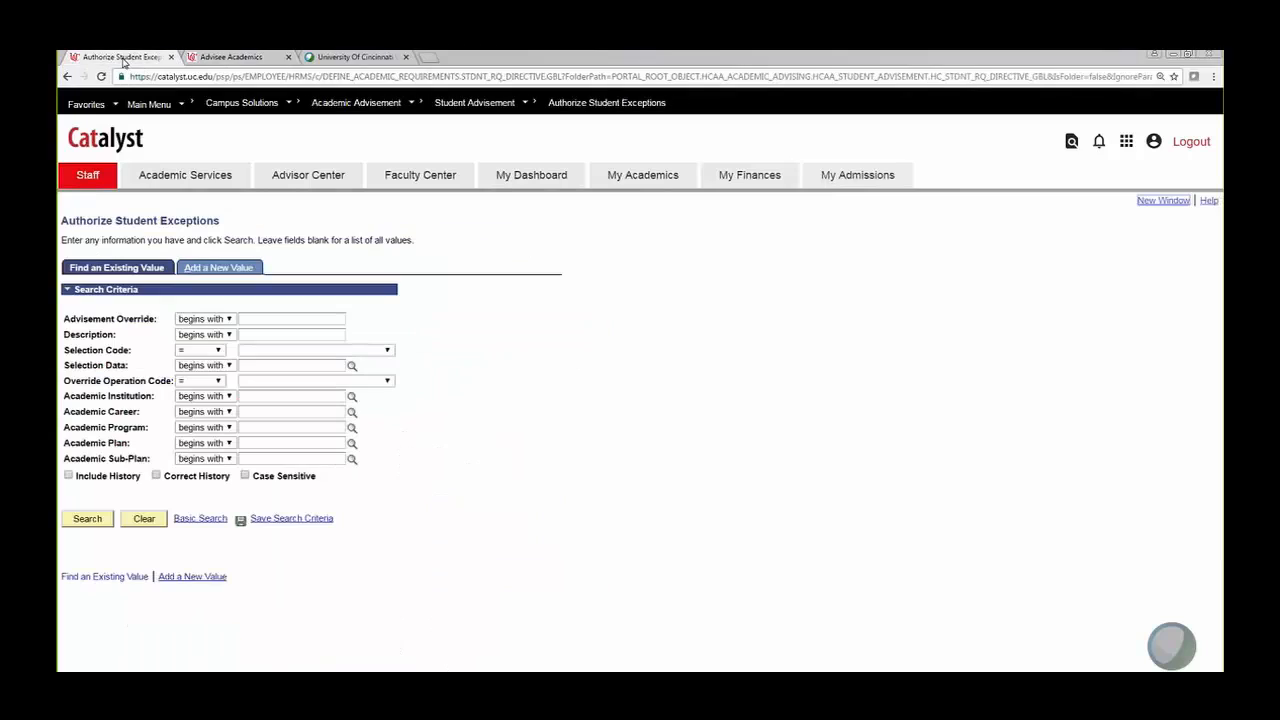
{"action": "left_click", "coordinate": [218, 266]}
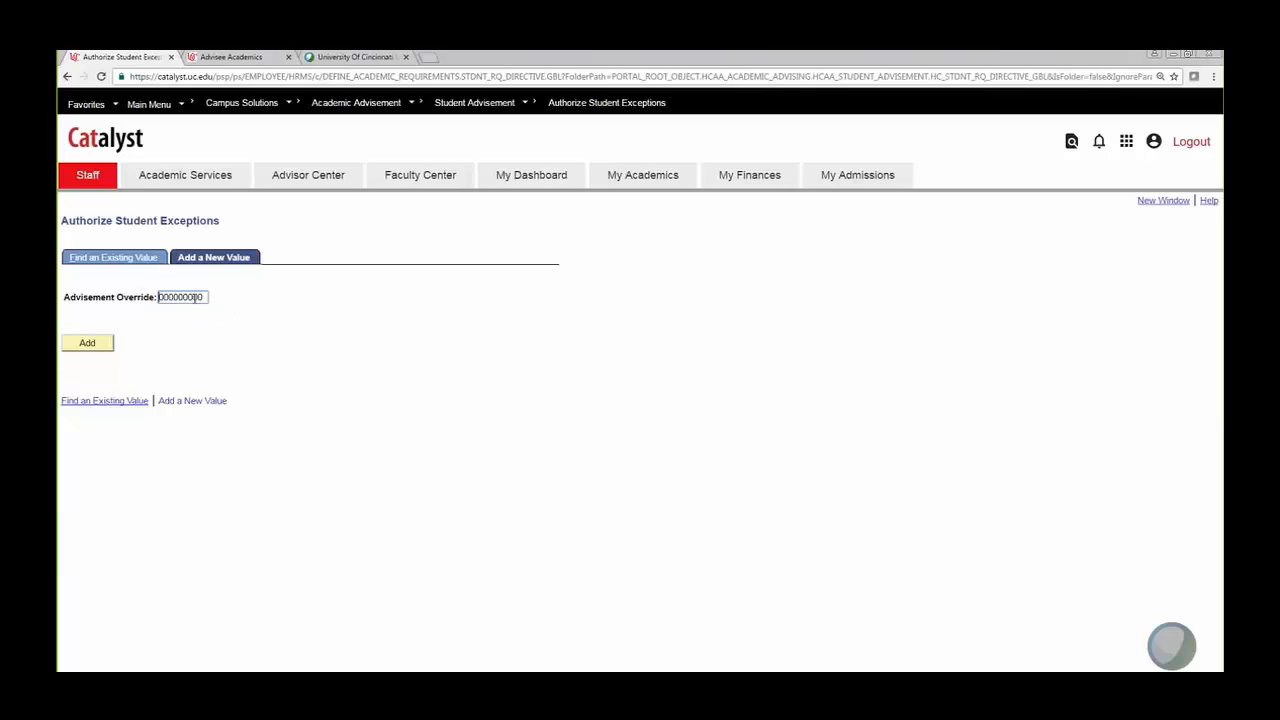
Step: Add the new advisement override record, dated 10/24/2016, Active, institution UCINN
{"action": "left_click", "coordinate": [89, 346]}
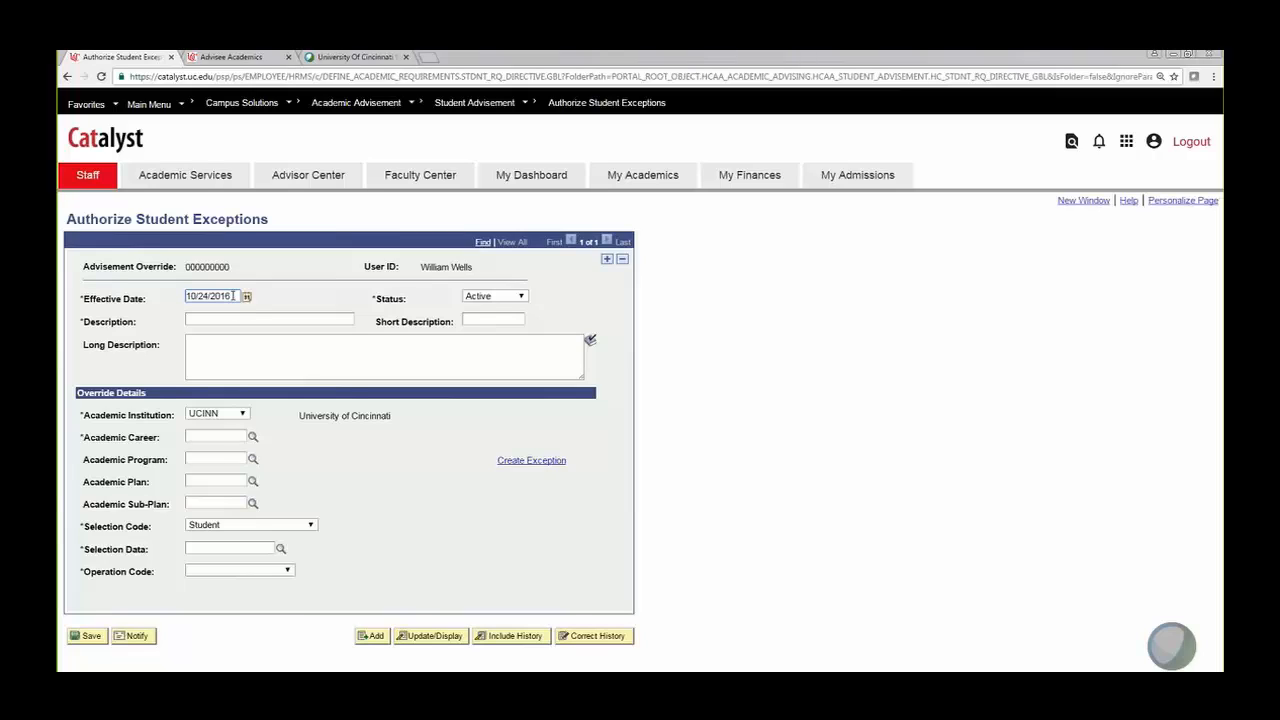
{"action": "left_click_drag", "start_coordinate": [234, 296], "coordinate": [156, 297]}
{"action": "left_click", "coordinate": [281, 304]}
{"action": "left_click", "coordinate": [522, 297]}
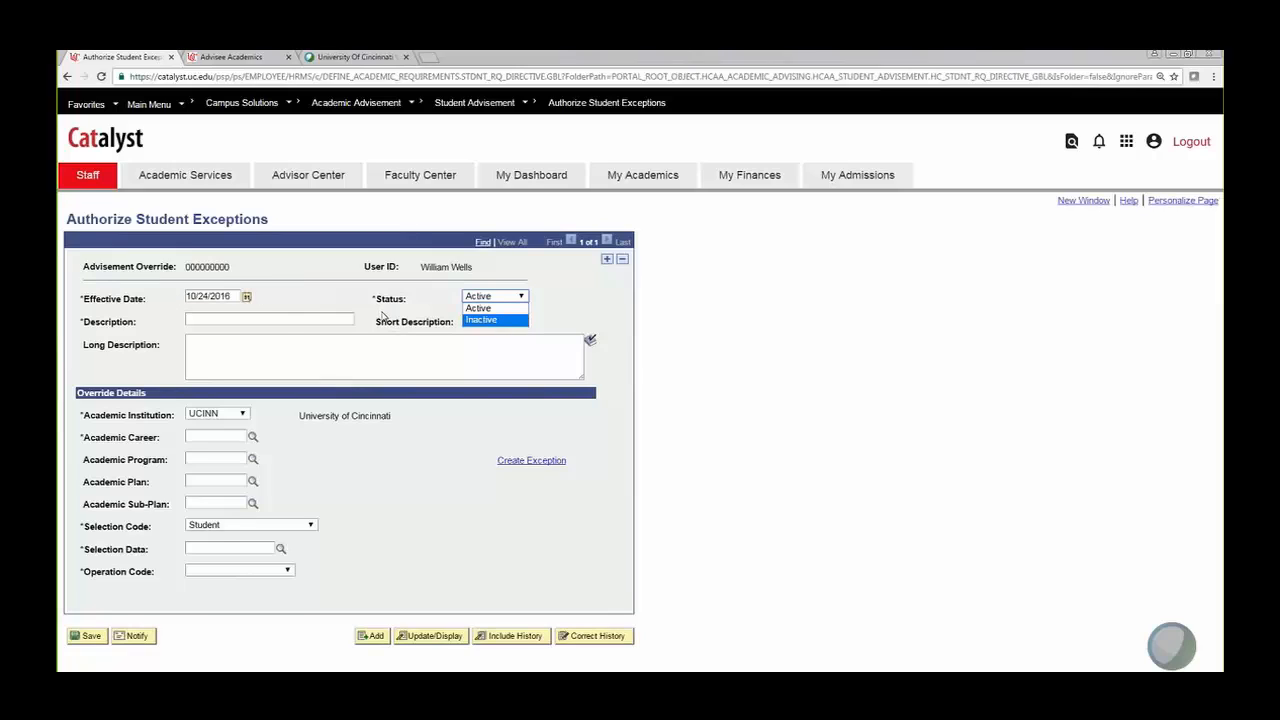
{"action": "left_click", "coordinate": [571, 306]}
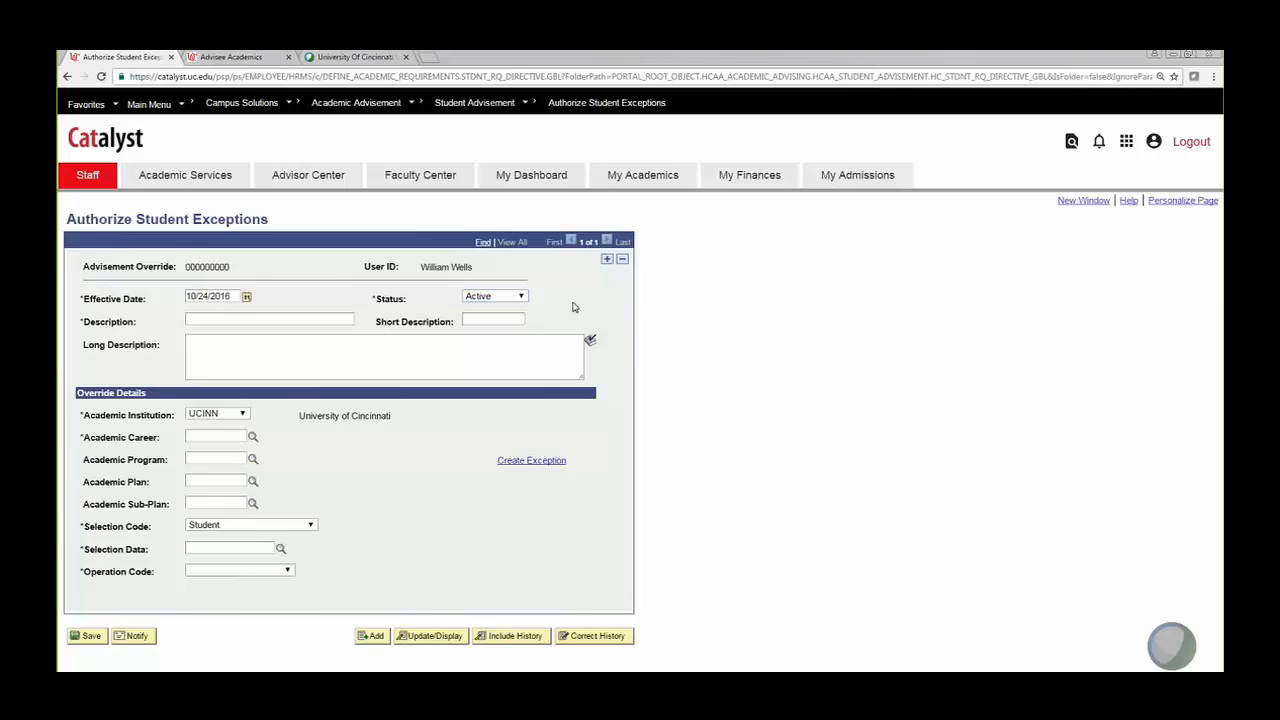
{"action": "left_click", "coordinate": [521, 297]}
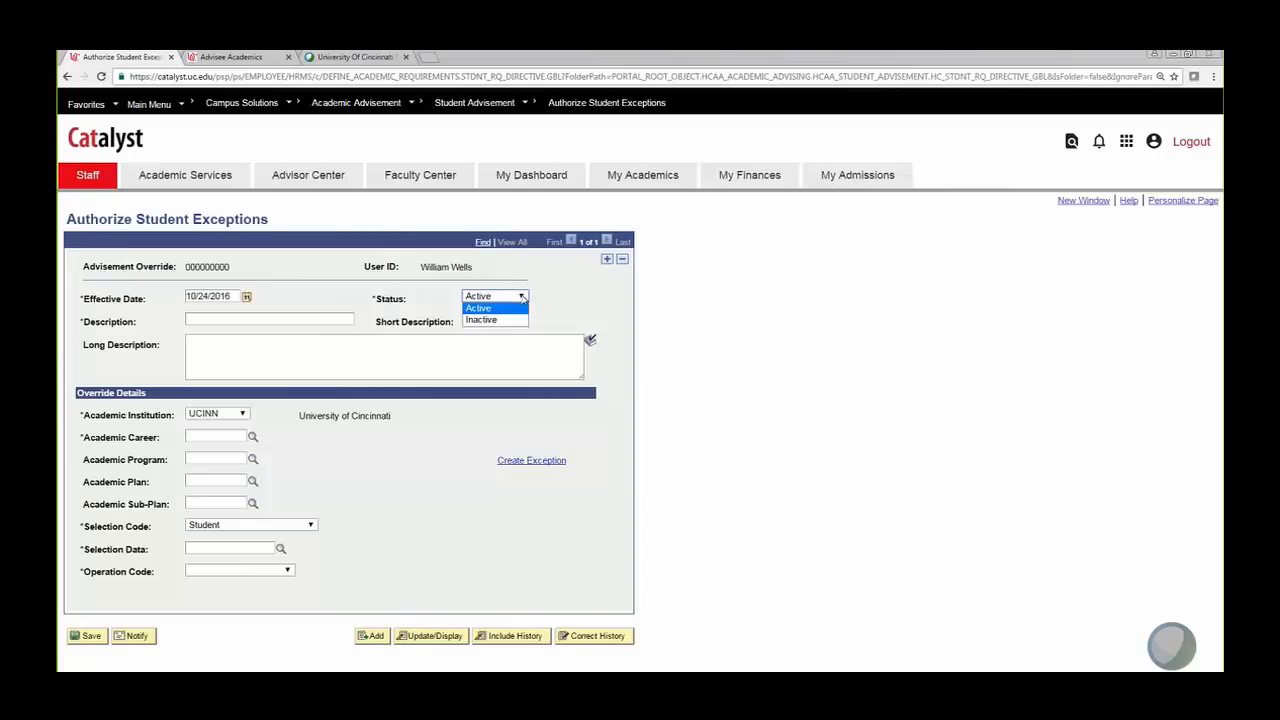
{"action": "left_click", "coordinate": [509, 320]}
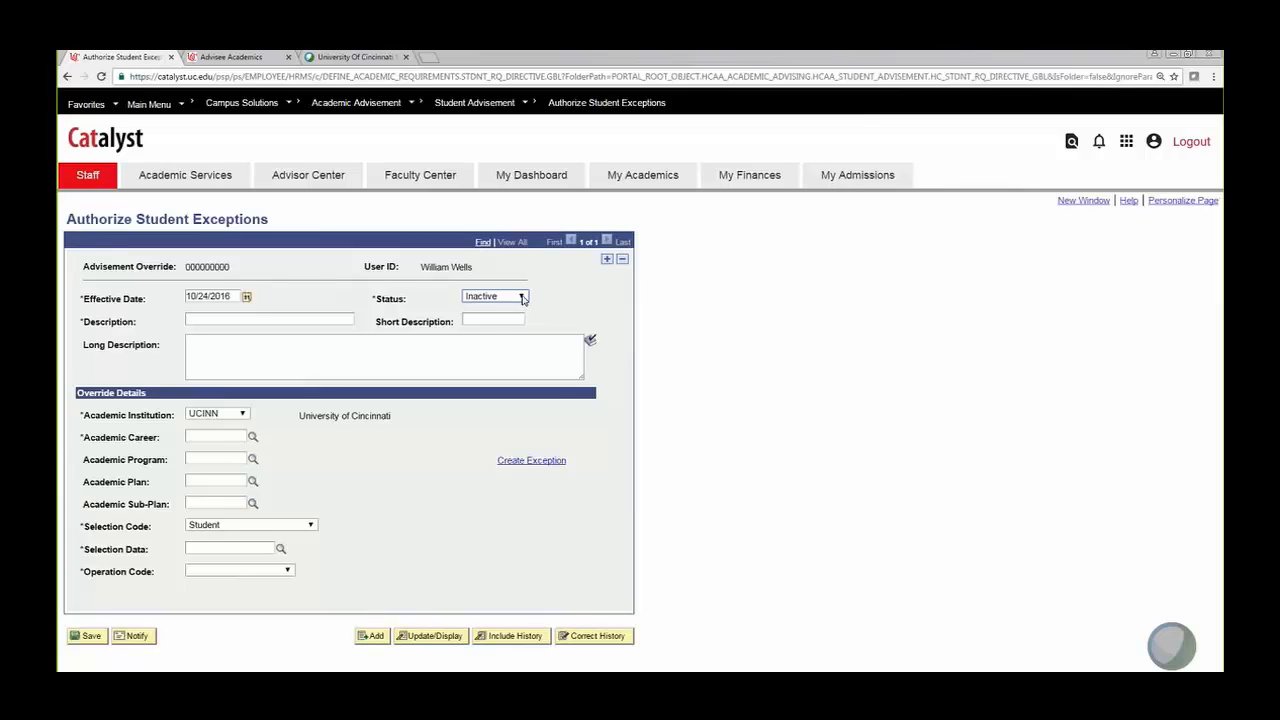
{"action": "left_click", "coordinate": [521, 298]}
{"action": "left_click", "coordinate": [517, 311]}
{"action": "left_click", "coordinate": [245, 319]}
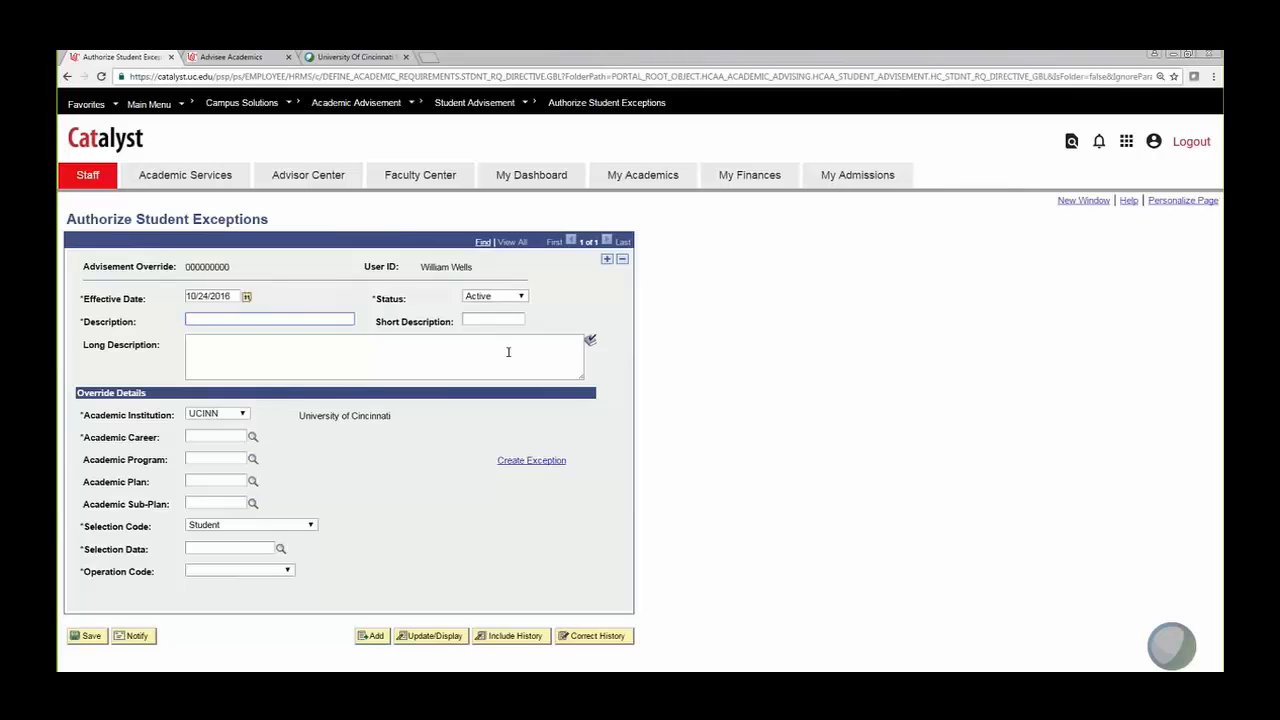
Step: Enter description 'Requirement Change Pre-Busines' and begin the long description with 'Reduce'
{"action": "type", "text": "Requirement Change Pre-Busines"}
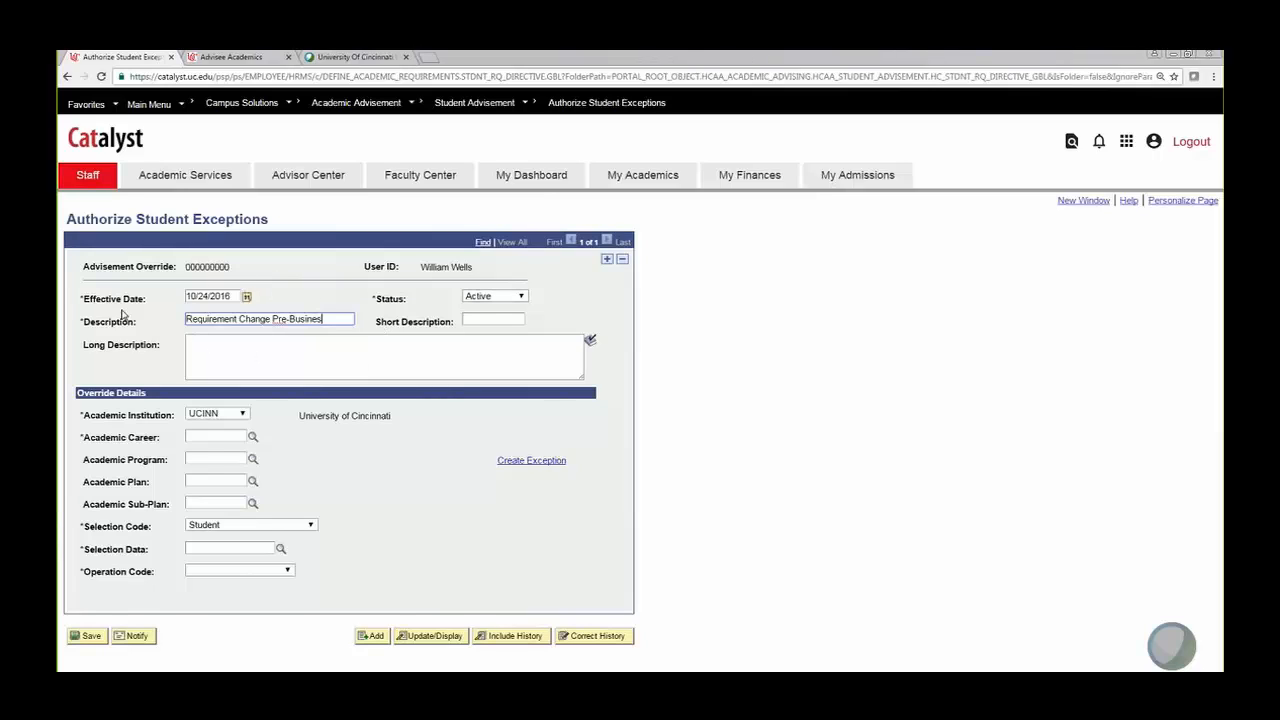
{"action": "left_click", "coordinate": [249, 349]}
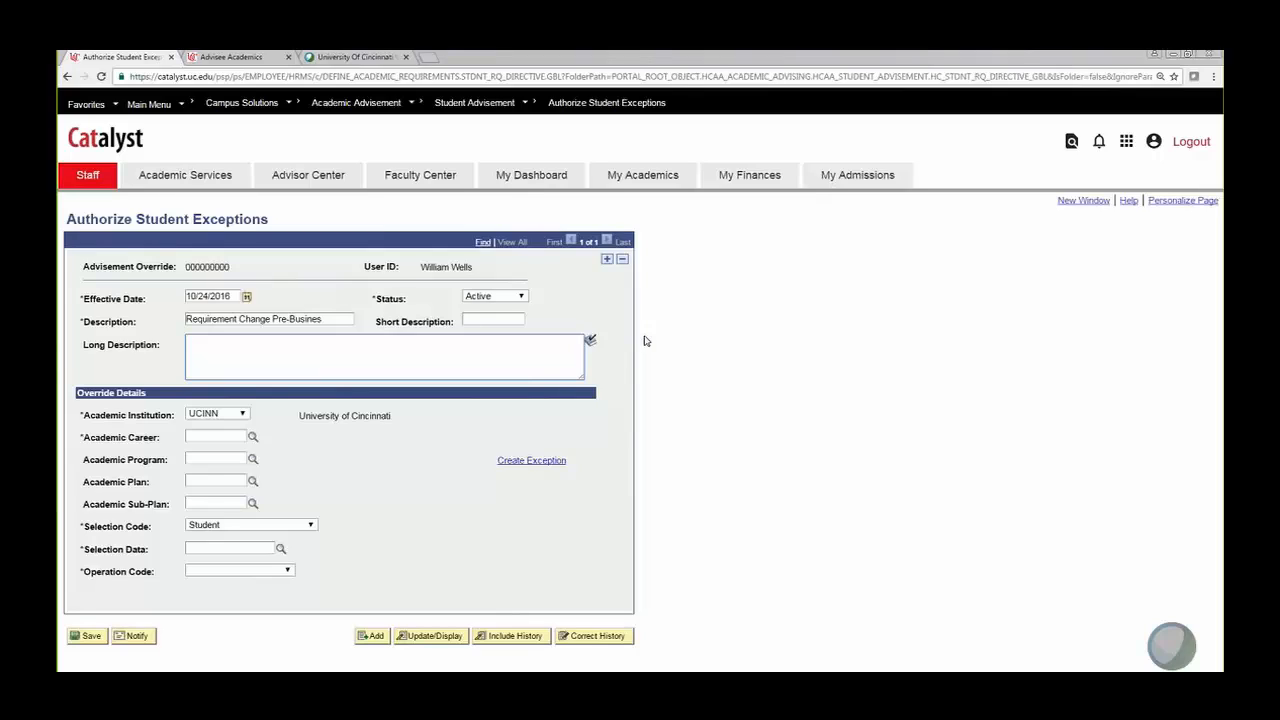
{"action": "type", "text": "Reduce"}
Step: Finish the long description 'Reduce the number of core hours to 5' and enter 'pba' as academic plan
{"action": "type", "text": "the number of core hours to 5"}
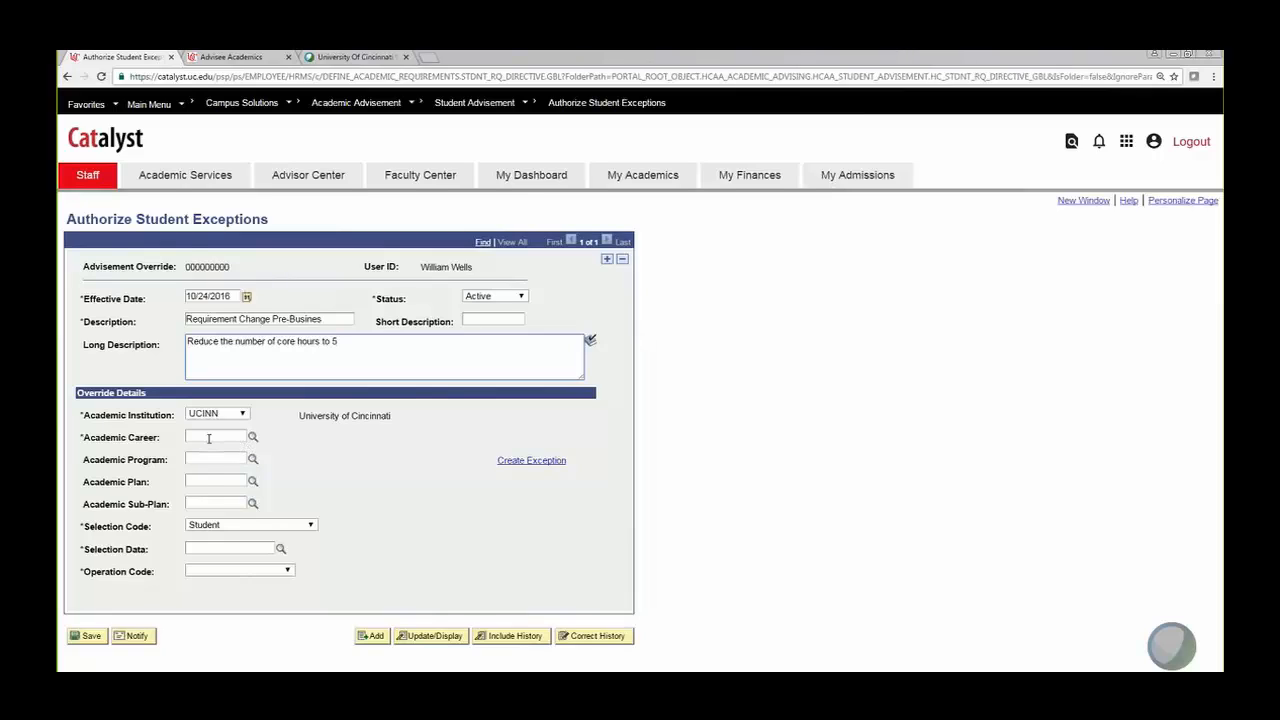
{"action": "left_click", "coordinate": [210, 436]}
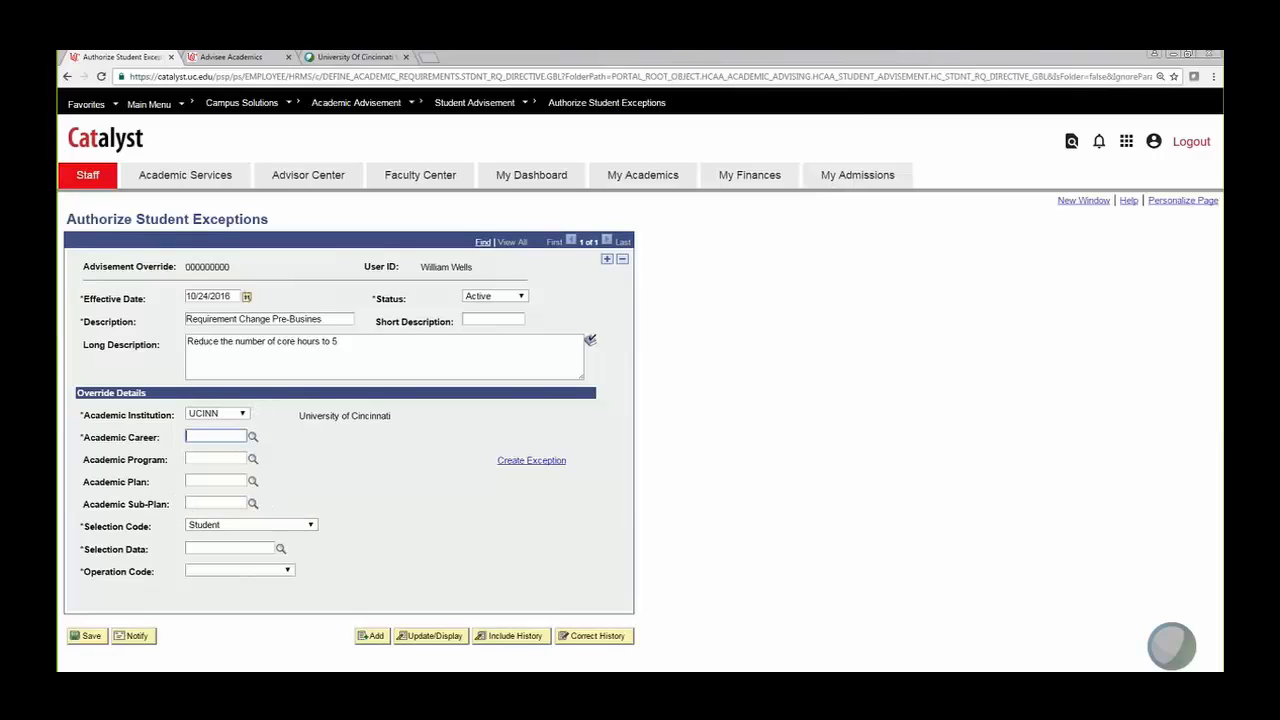
{"action": "left_click", "coordinate": [216, 484]}
{"action": "type", "text": "pba"}
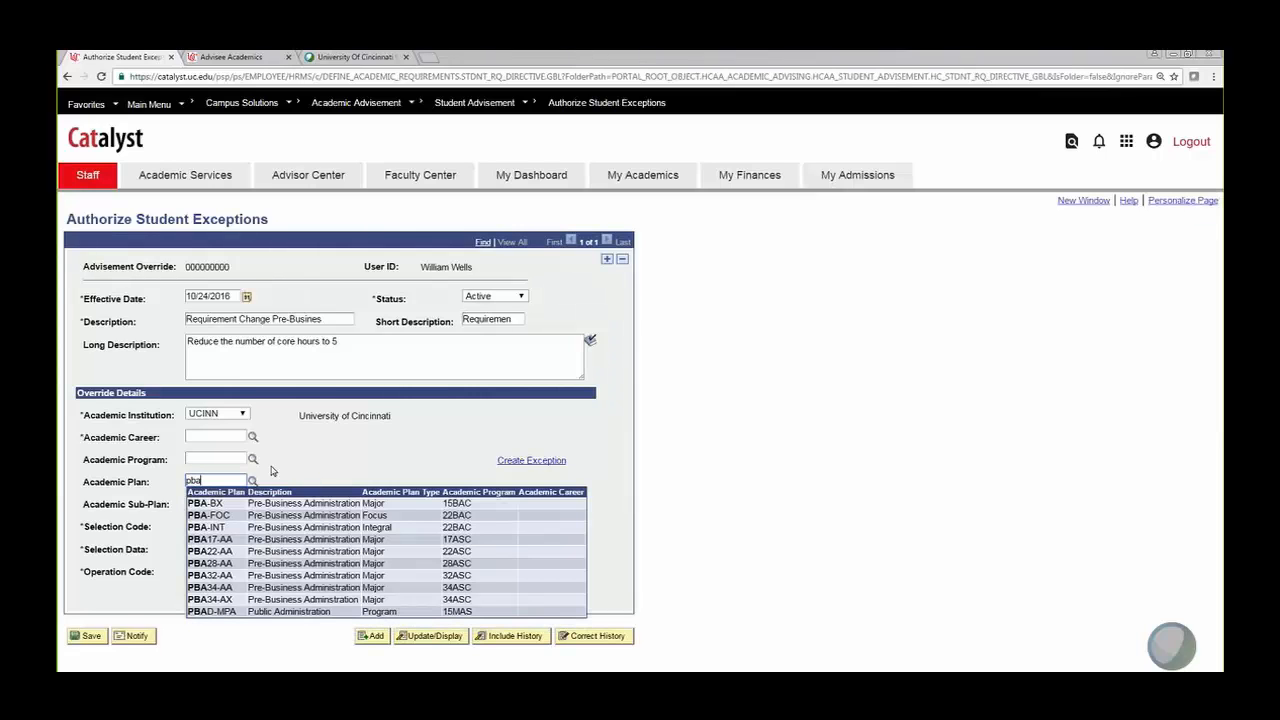
Step: Pick plan PBA34-AA so career Undergraduate and program 34ASC Clermont Associate fill in
{"action": "left_click", "coordinate": [218, 590]}
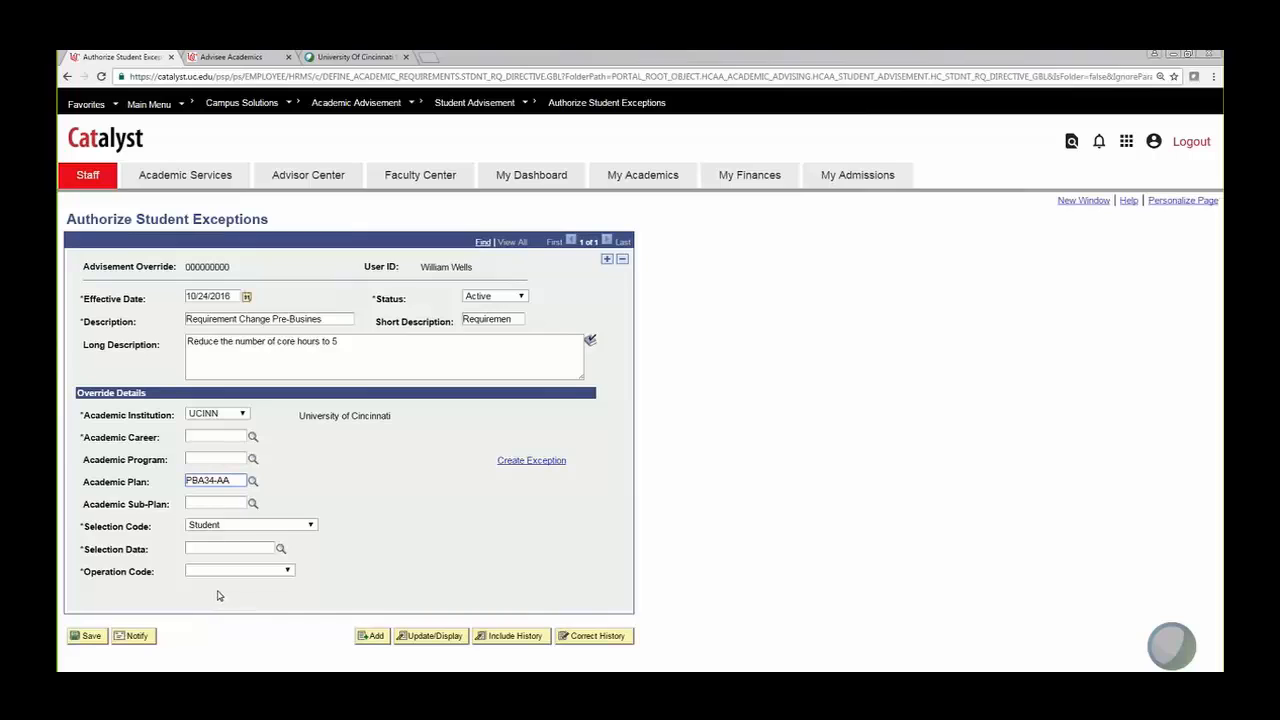
{"action": "left_click", "coordinate": [218, 503]}
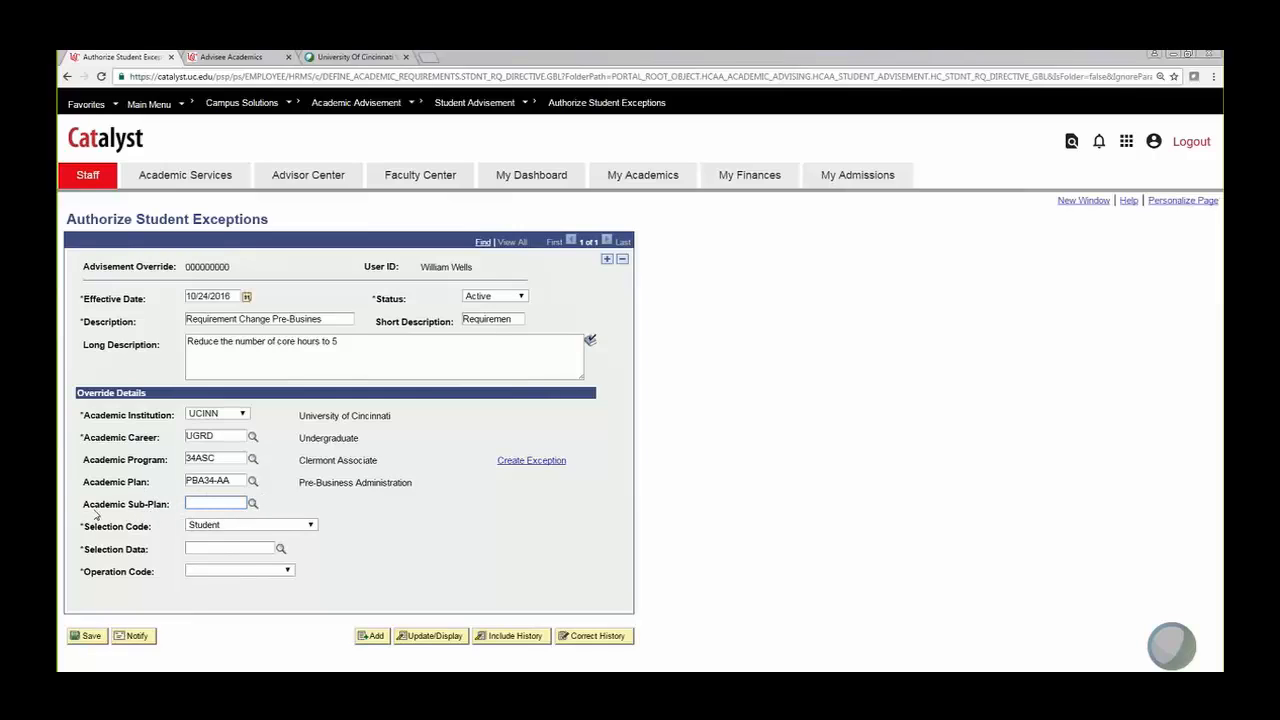
{"action": "left_click", "coordinate": [253, 505]}
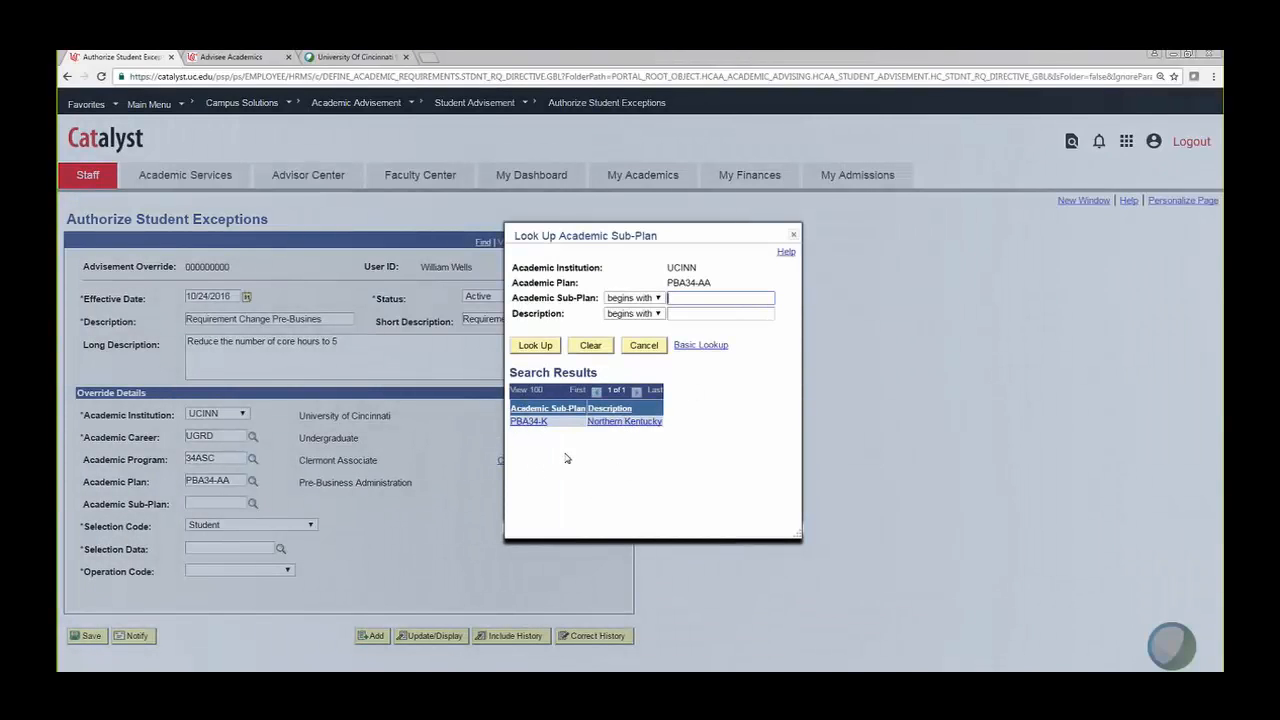
{"action": "left_click", "coordinate": [793, 235]}
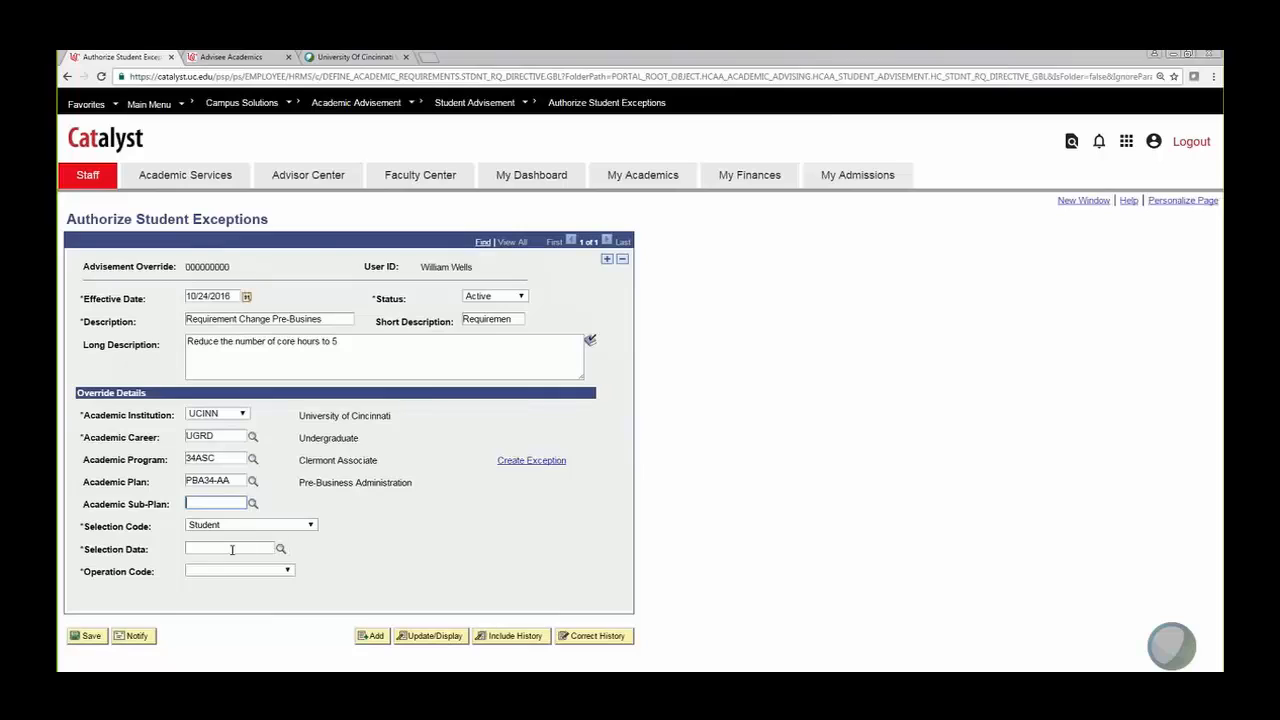
{"action": "left_click", "coordinate": [232, 549]}
{"action": "left_click", "coordinate": [311, 526]}
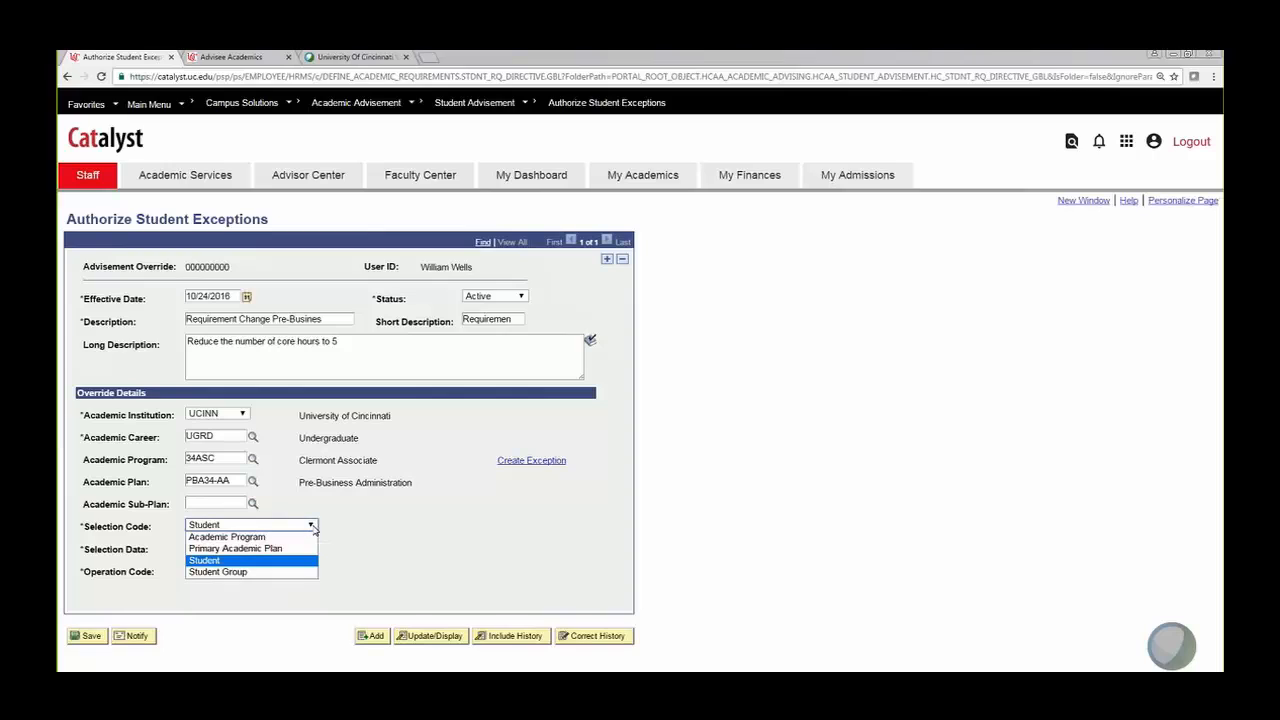
{"action": "left_click", "coordinate": [232, 560]}
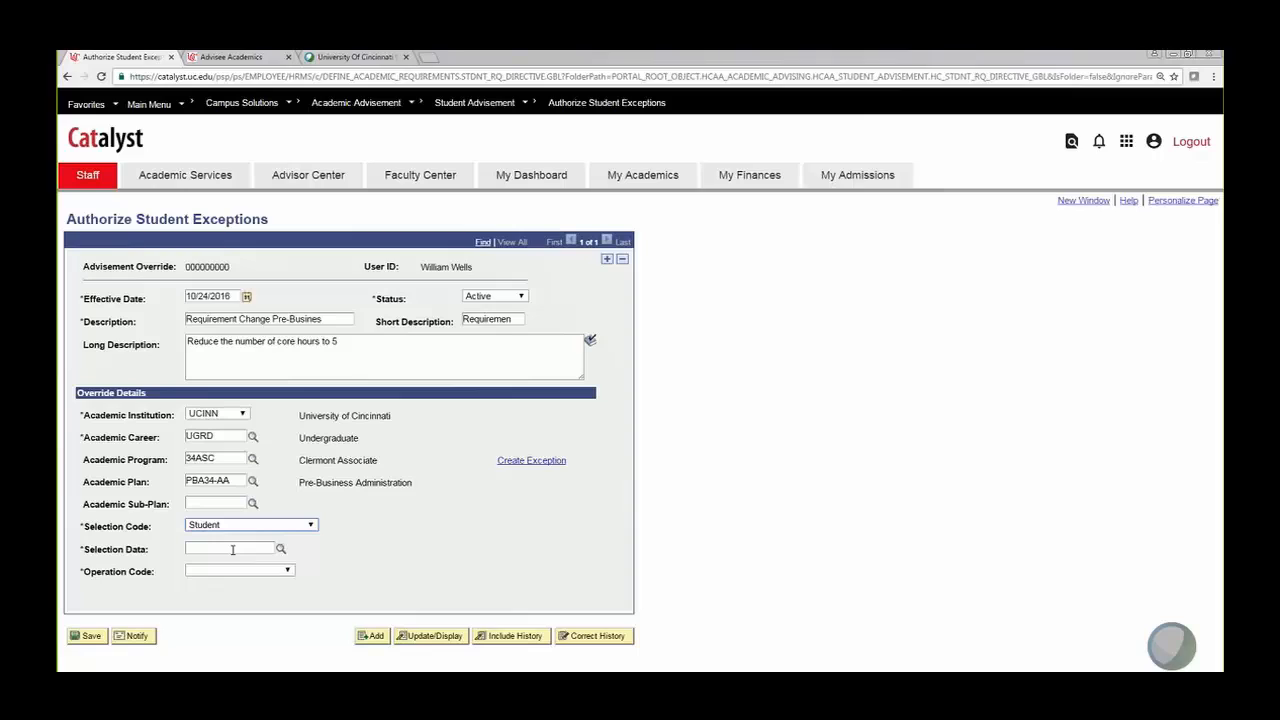
{"action": "left_click", "coordinate": [311, 527]}
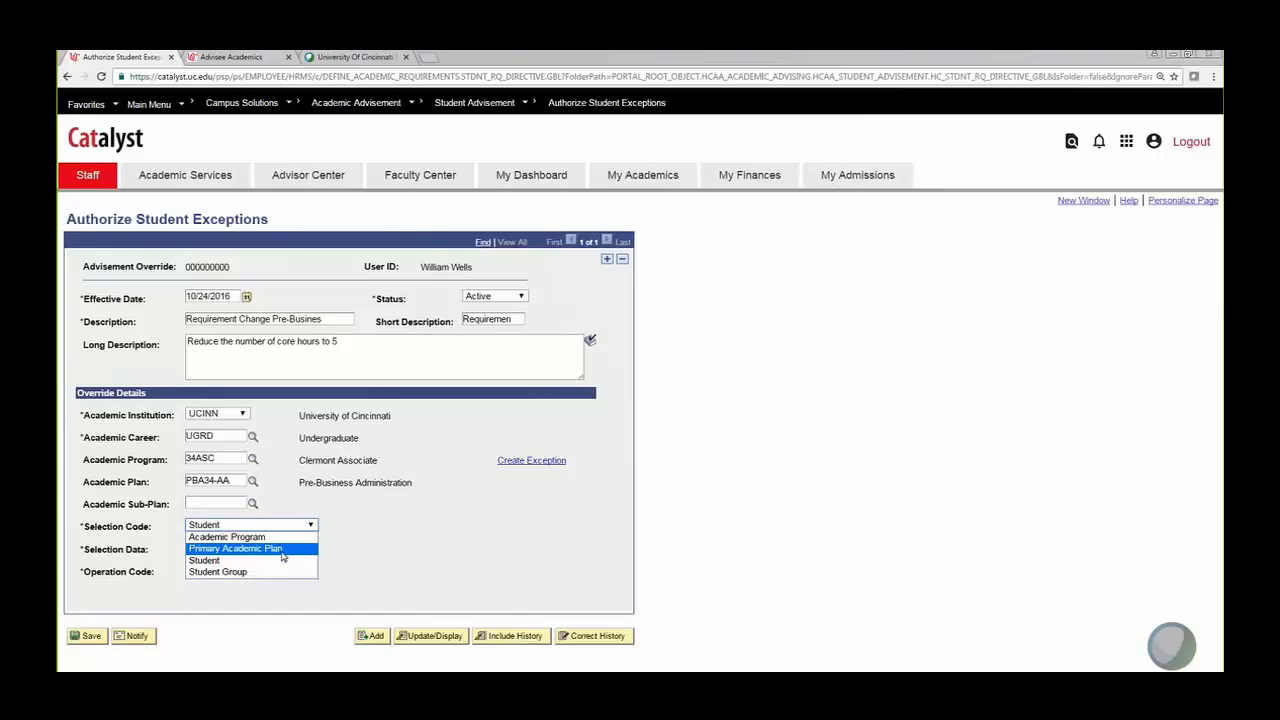
{"action": "left_click", "coordinate": [225, 561]}
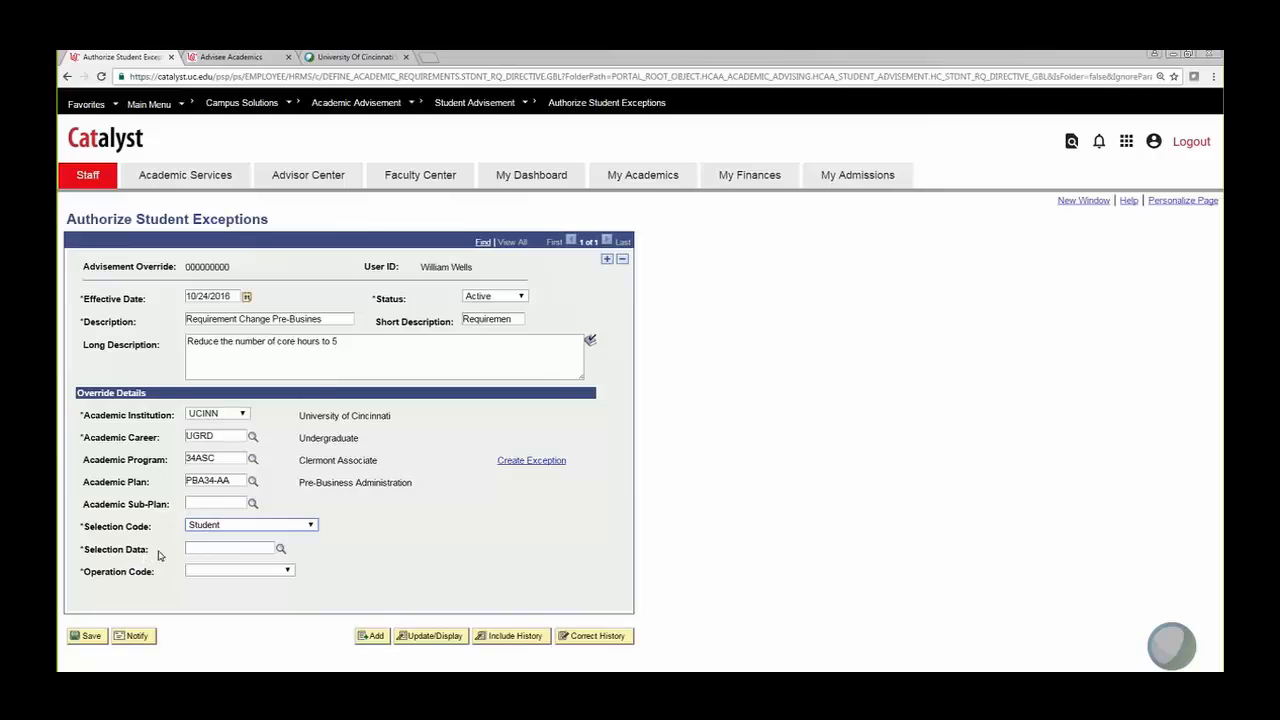
{"action": "left_click", "coordinate": [310, 525]}
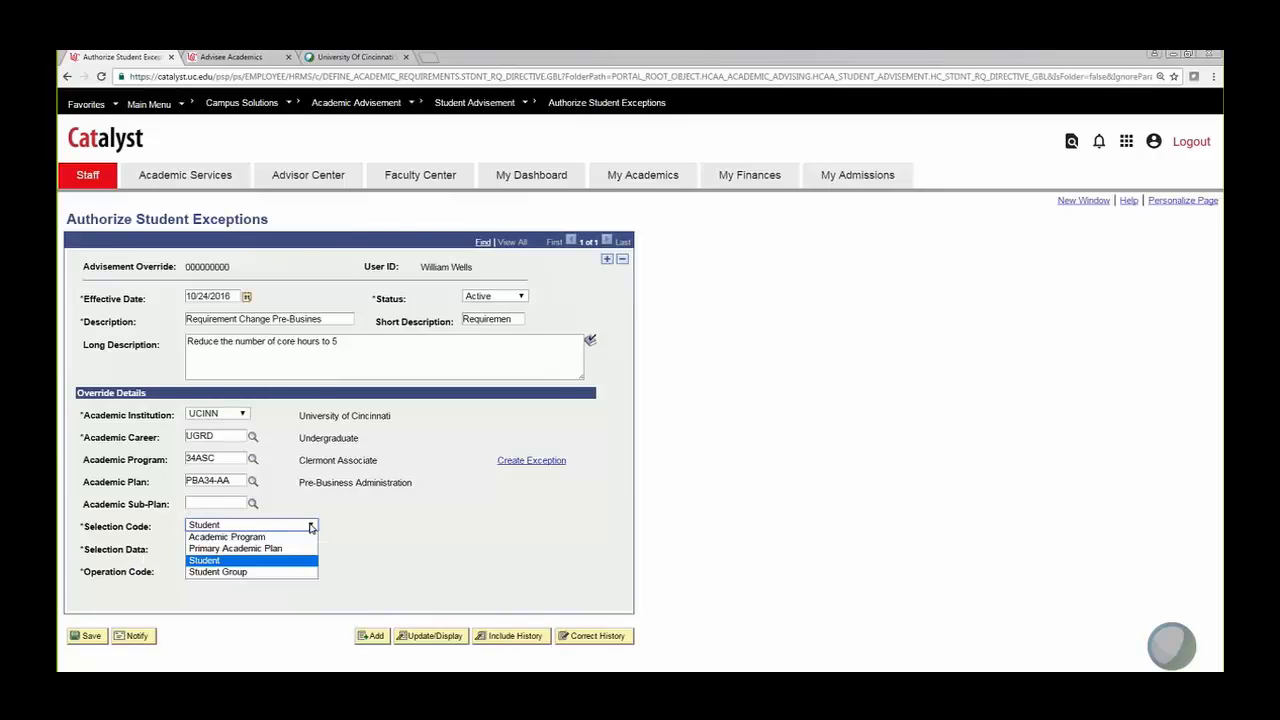
{"action": "left_click", "coordinate": [357, 526]}
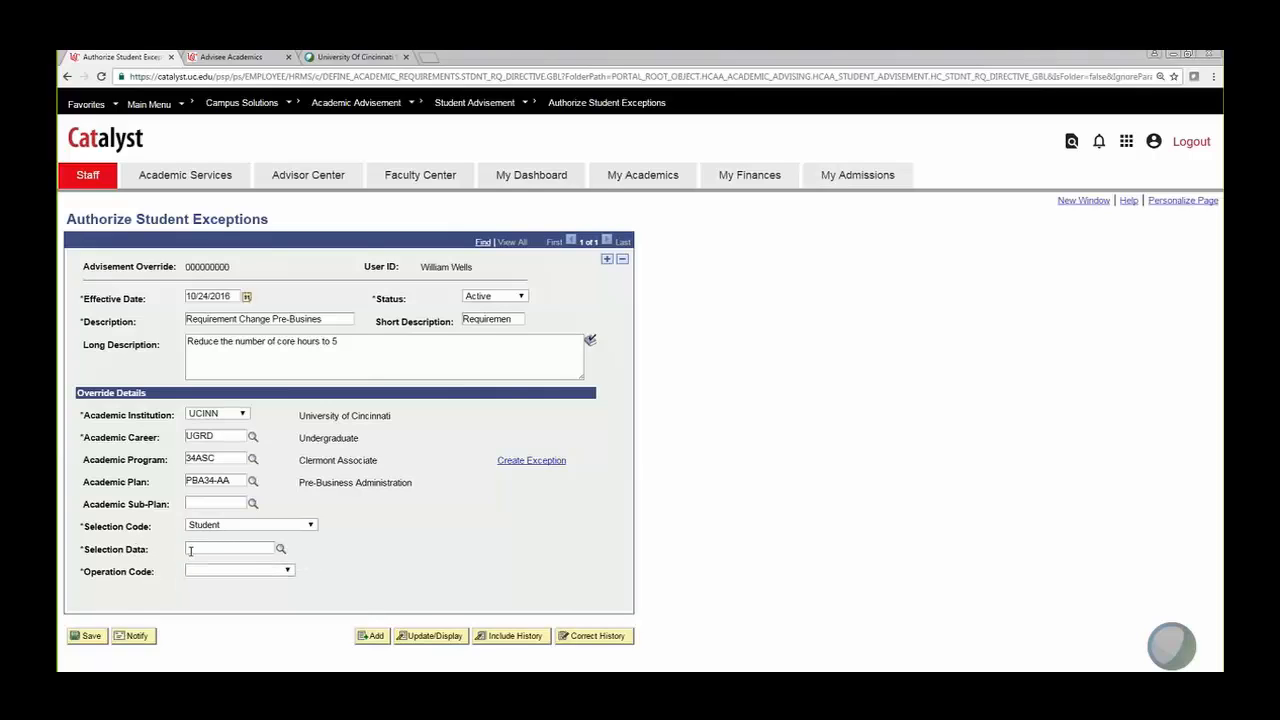
{"action": "left_click", "coordinate": [229, 548]}
{"action": "right_click", "coordinate": [205, 549]}
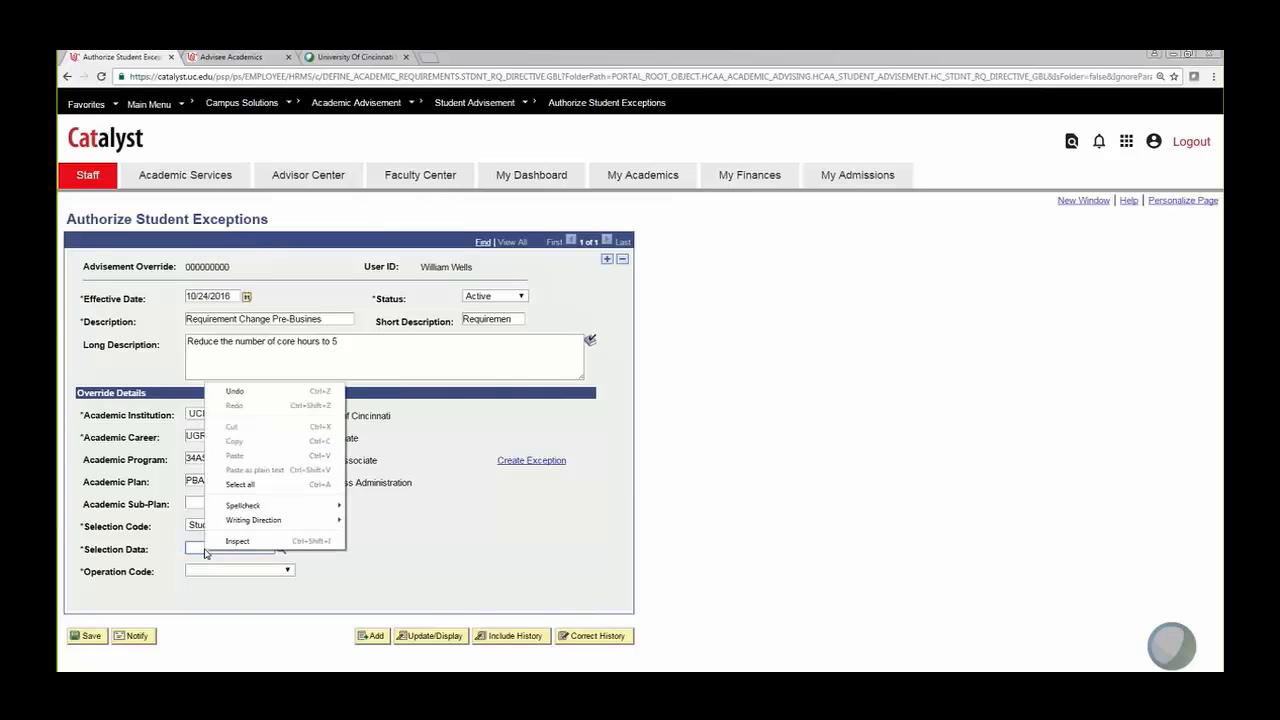
{"action": "left_click", "coordinate": [181, 552]}
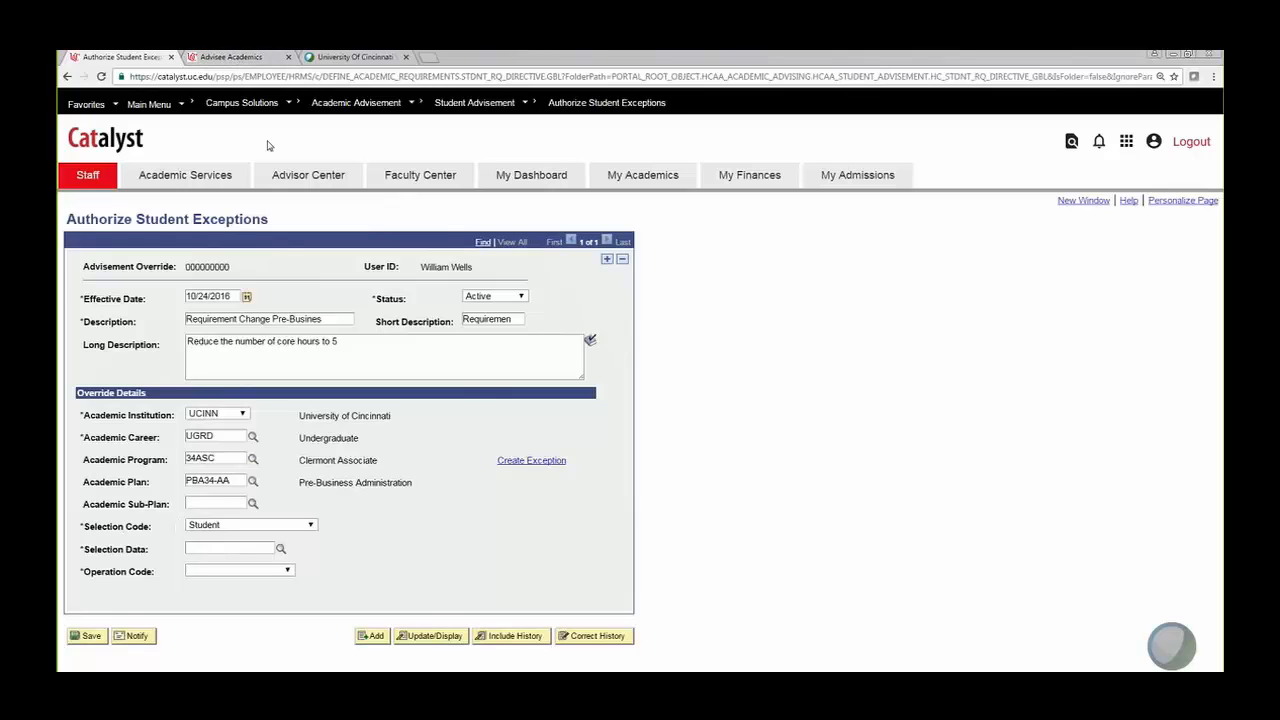
{"action": "left_click", "coordinate": [244, 62]}
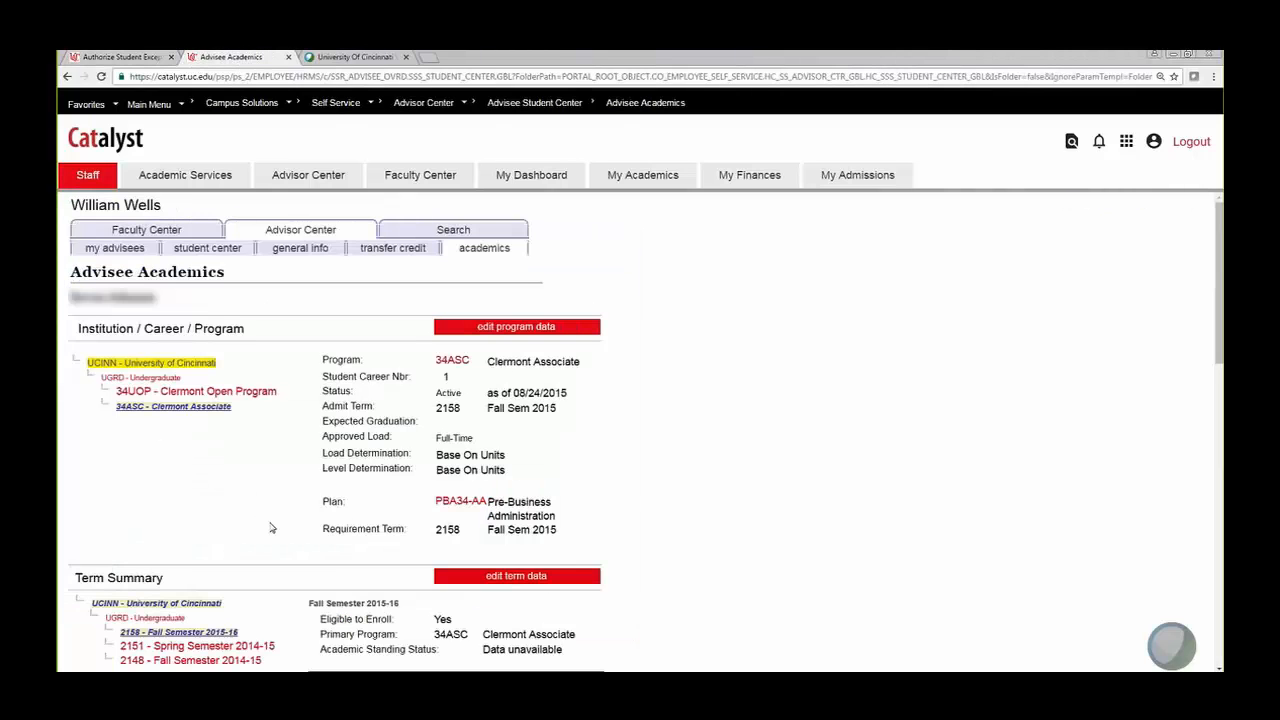
{"action": "scroll", "coordinate": [268, 528], "scroll_direction": "down", "scroll_amount": 5}
{"action": "scroll", "coordinate": [262, 531], "scroll_direction": "down", "scroll_amount": 5}
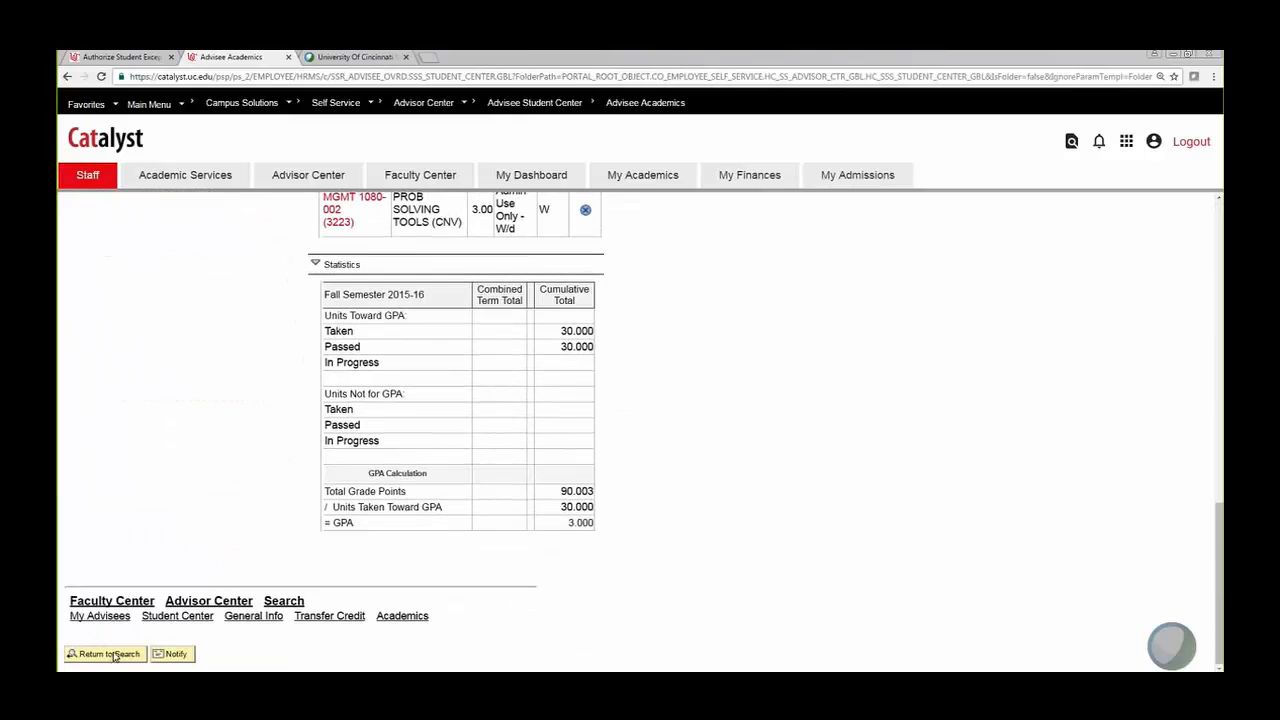
{"action": "scroll", "coordinate": [166, 551], "scroll_direction": "up", "scroll_amount": 2}
{"action": "scroll", "coordinate": [168, 550], "scroll_direction": "up", "scroll_amount": 15}
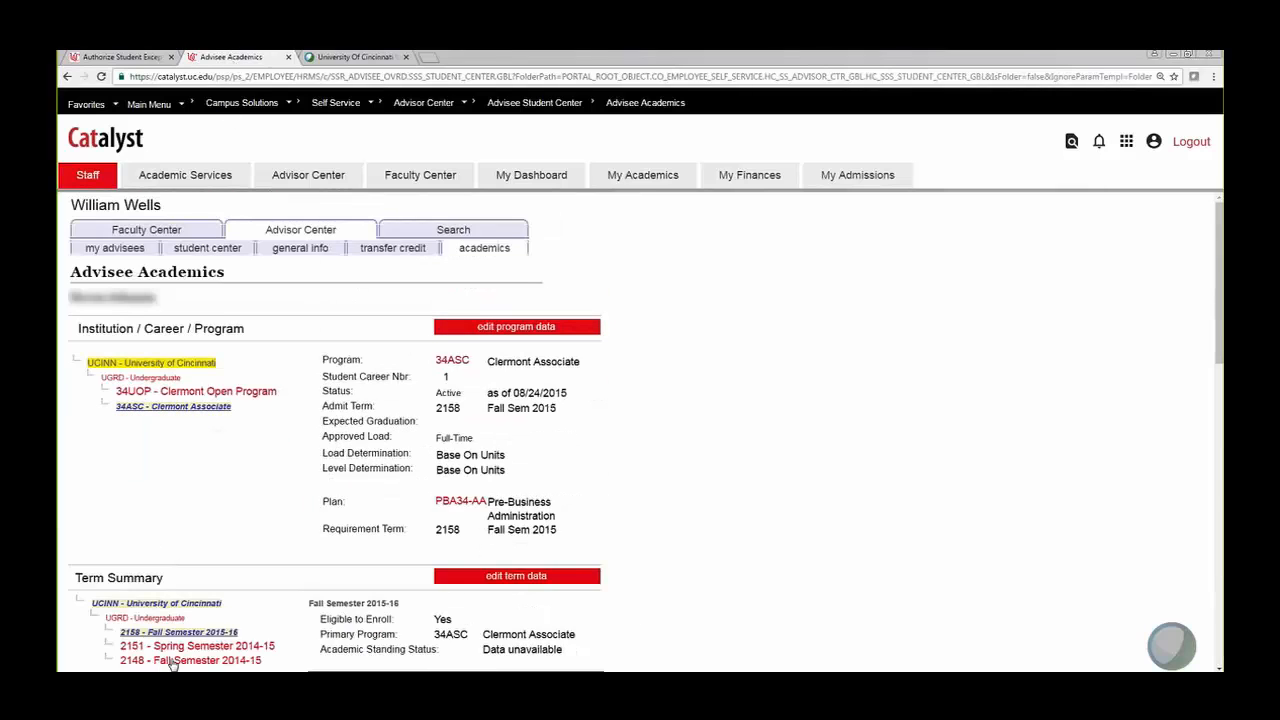
{"action": "scroll", "coordinate": [188, 570], "scroll_direction": "down", "scroll_amount": 10}
{"action": "scroll", "coordinate": [187, 575], "scroll_direction": "down", "scroll_amount": 5}
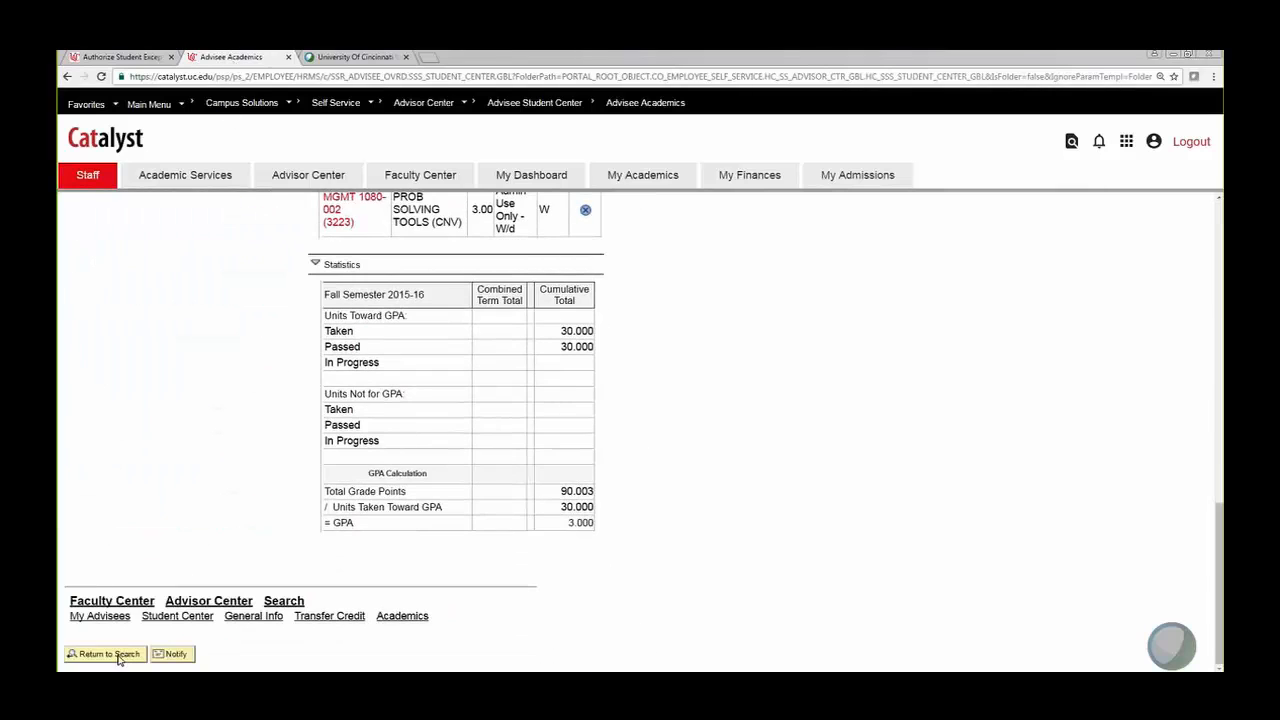
{"action": "left_click", "coordinate": [122, 658]}
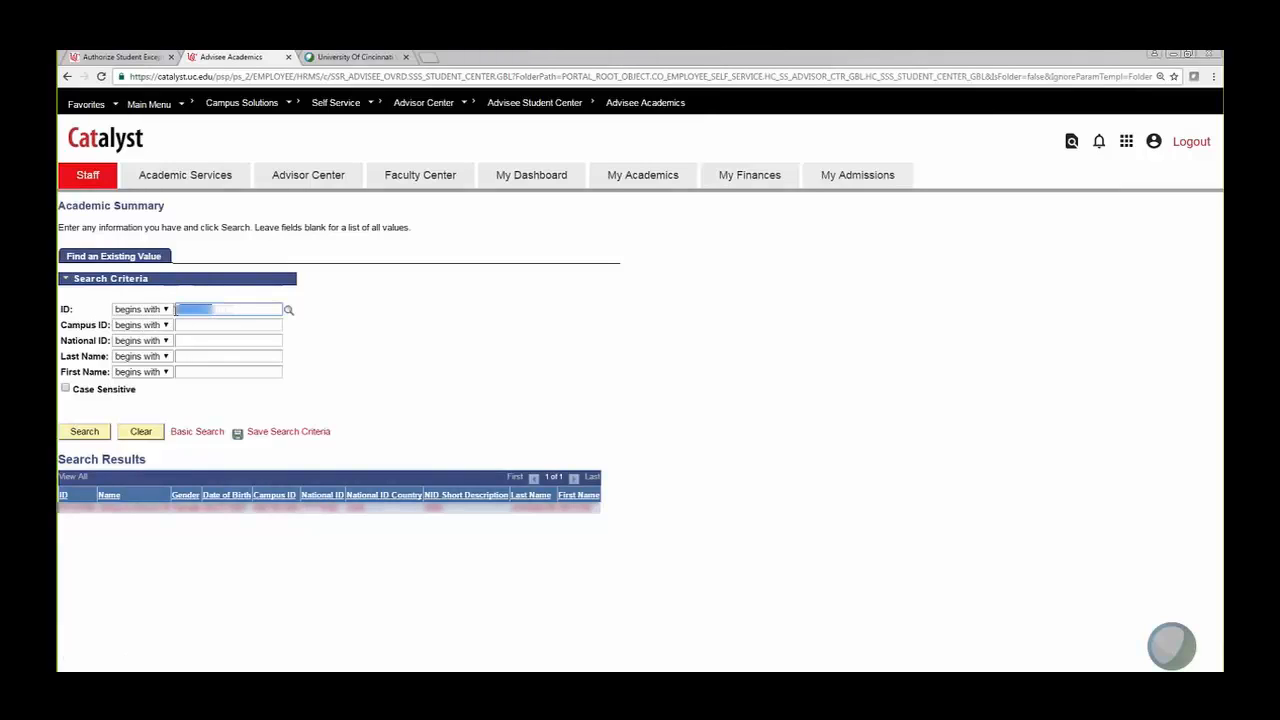
{"action": "left_click_drag", "start_coordinate": [220, 310], "coordinate": [165, 312]}
{"action": "left_click", "coordinate": [84, 434]}
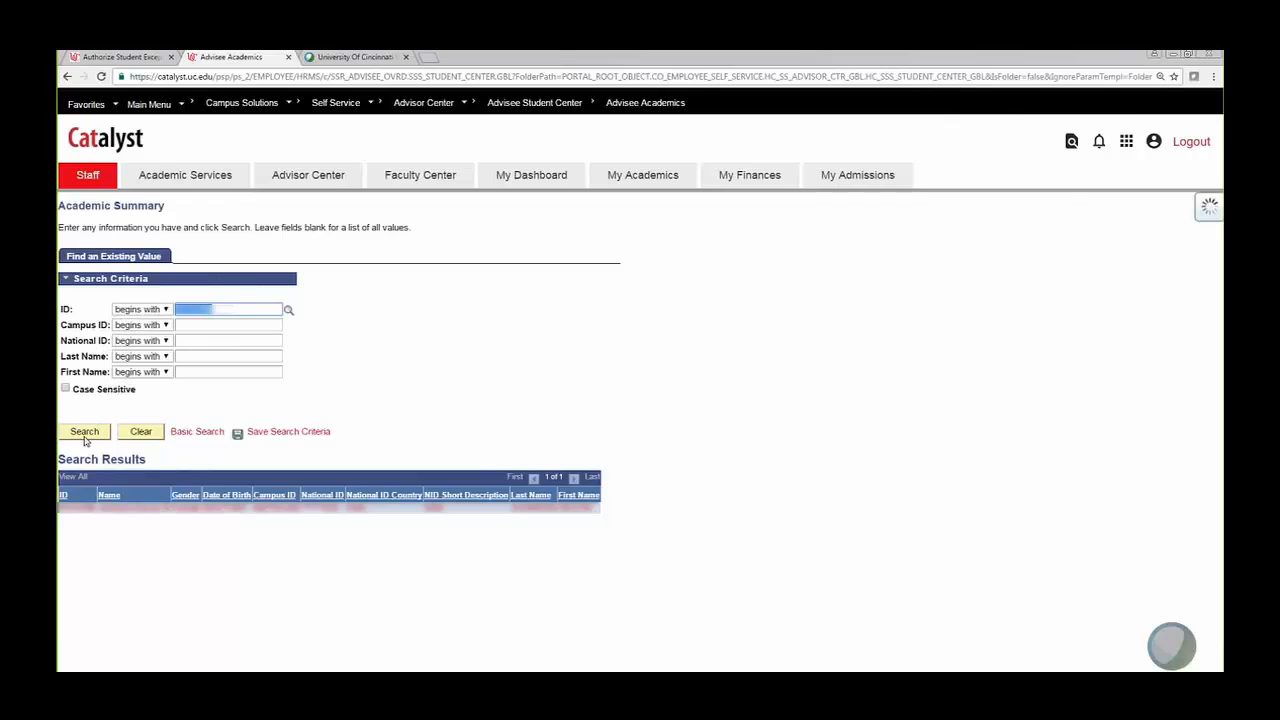
{"action": "left_click", "coordinate": [128, 57]}
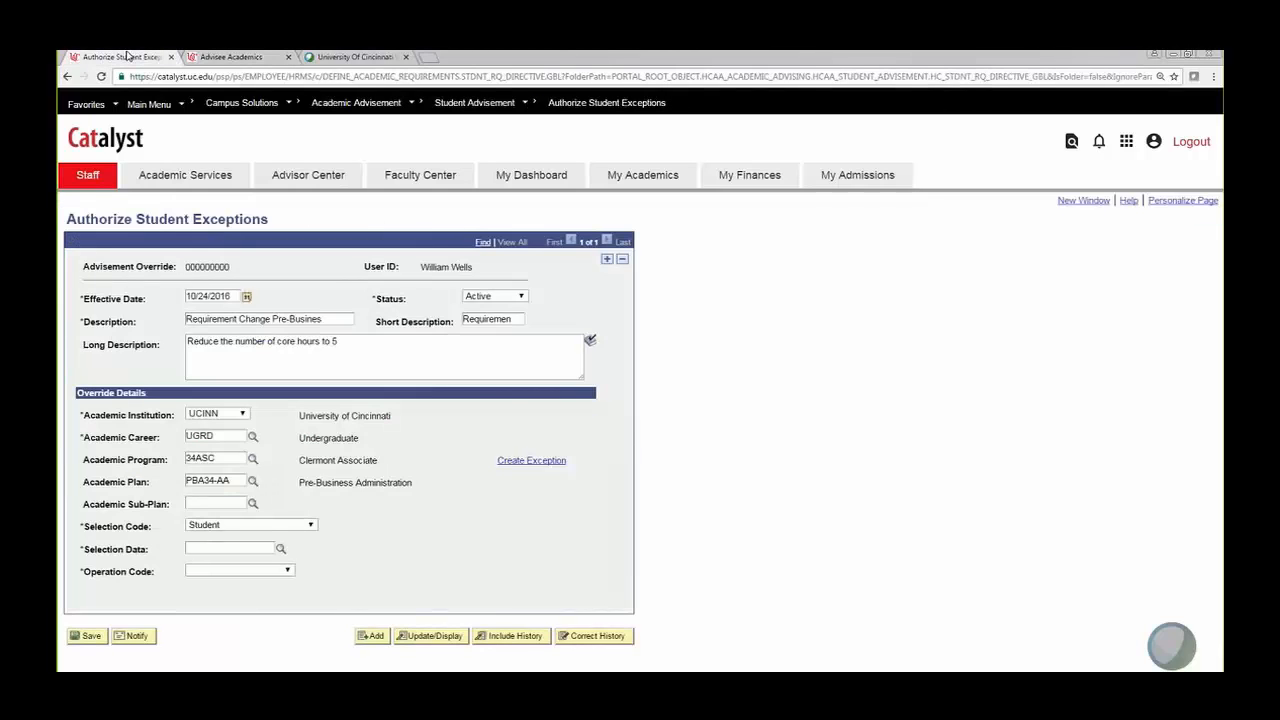
Step: Paste the student's ID into Selection Data so the student's name resolves beside it
{"action": "left_click", "coordinate": [203, 548]}
{"action": "right_click", "coordinate": [205, 549]}
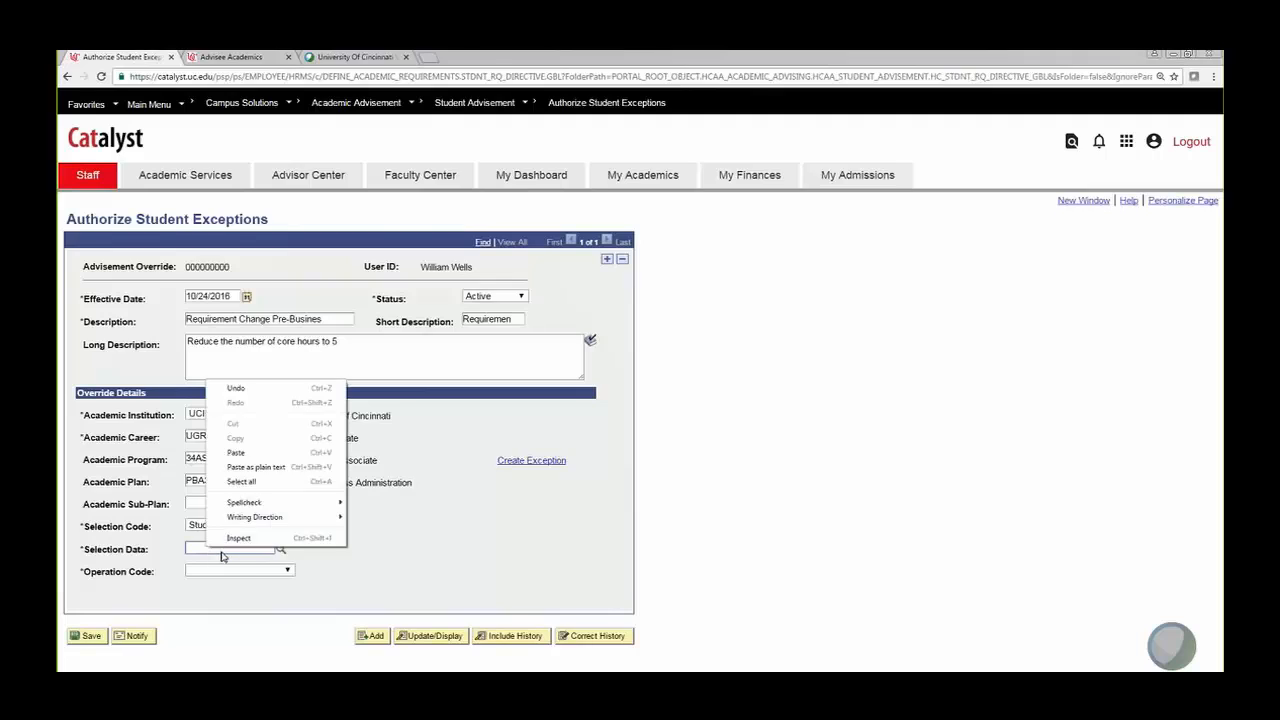
{"action": "left_click", "coordinate": [248, 456]}
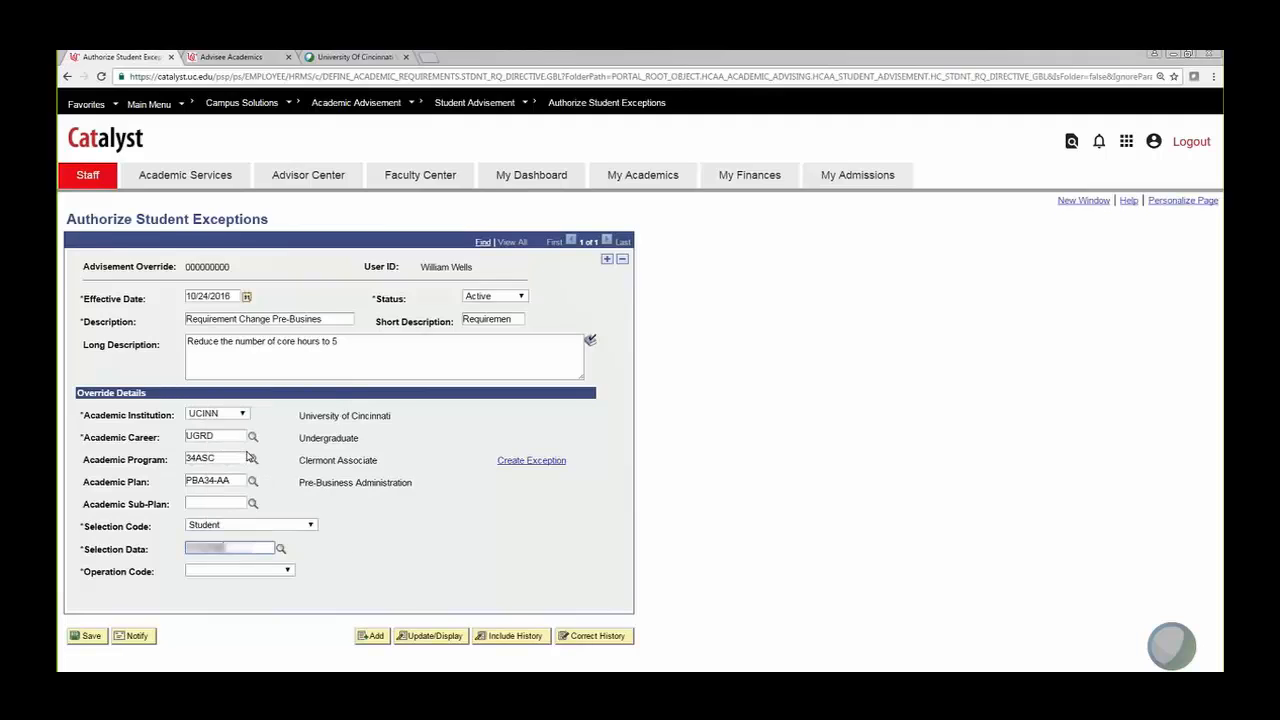
{"action": "left_click", "coordinate": [288, 572]}
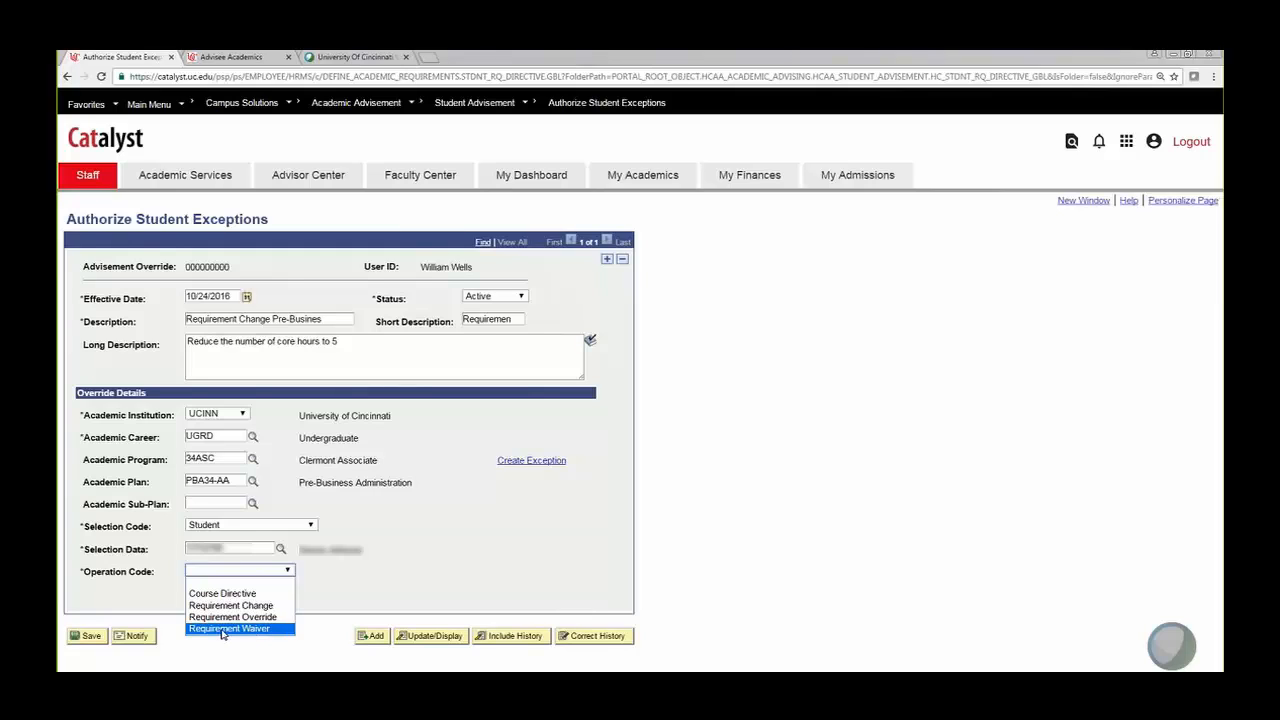
Step: Set Operation Code to Requirement Change and Level to LN (Requirement Line Level)
{"action": "left_click", "coordinate": [266, 606]}
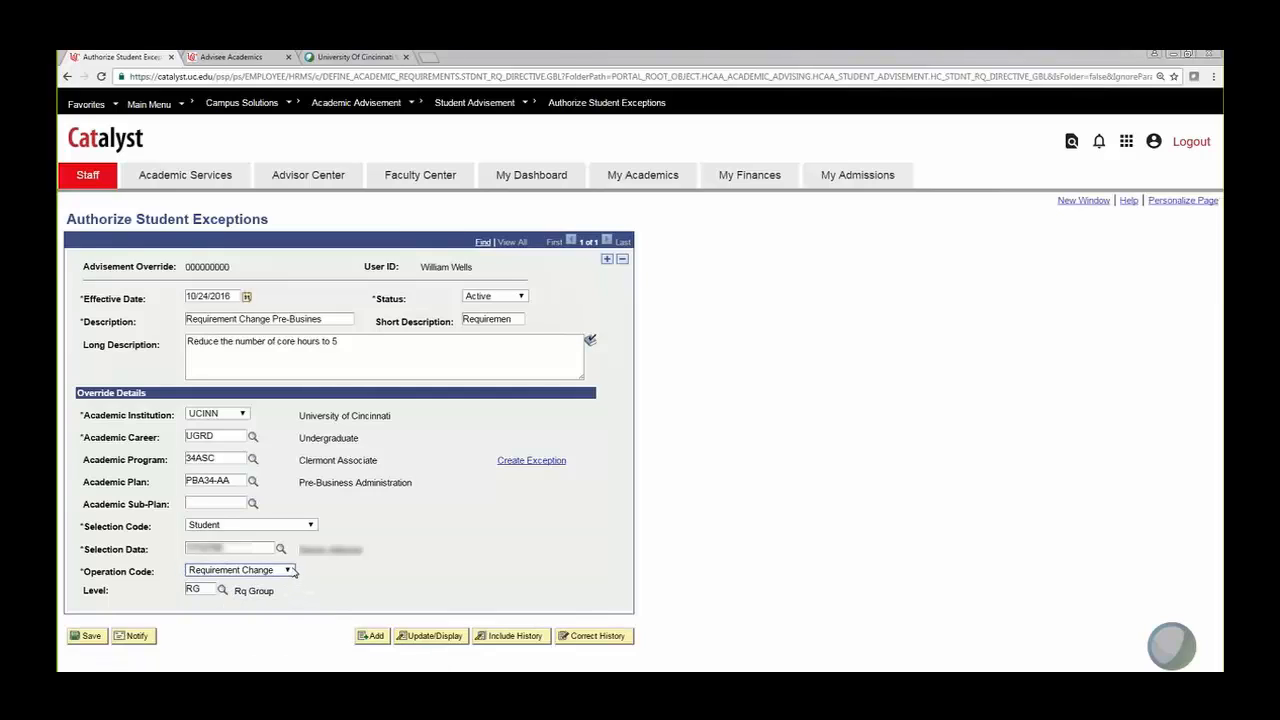
{"action": "left_click", "coordinate": [223, 592]}
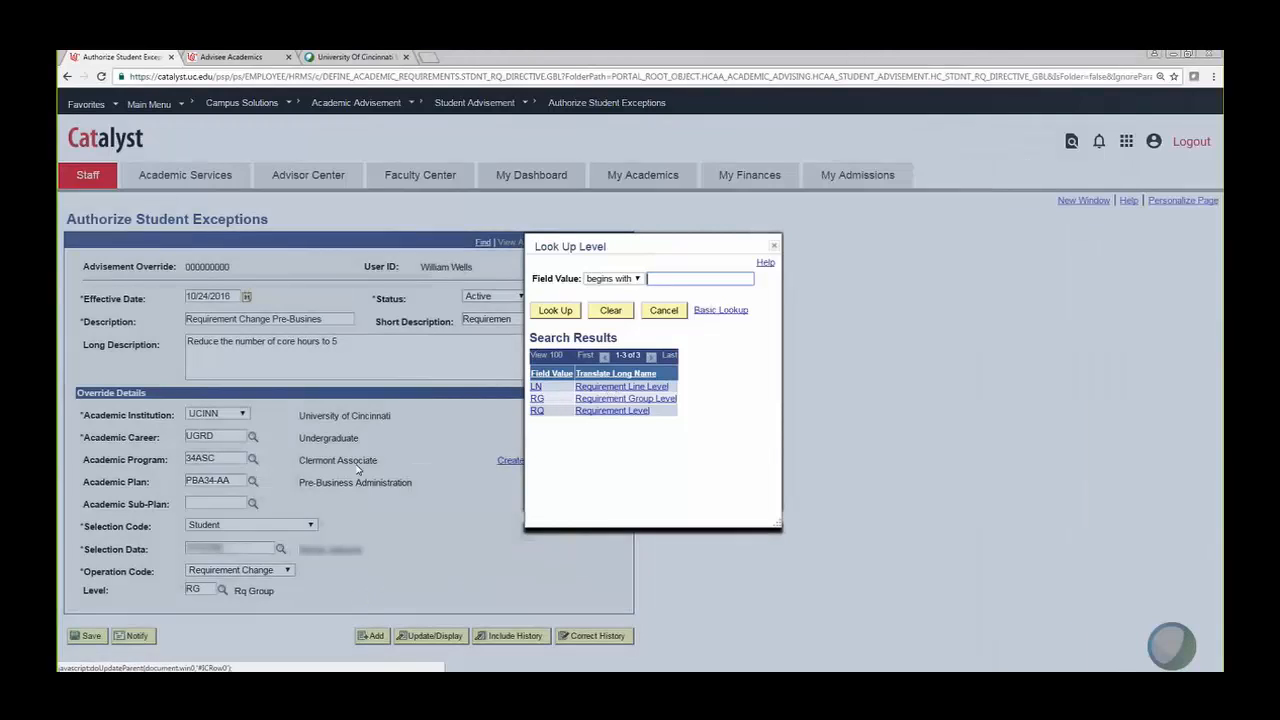
{"action": "left_click", "coordinate": [619, 387]}
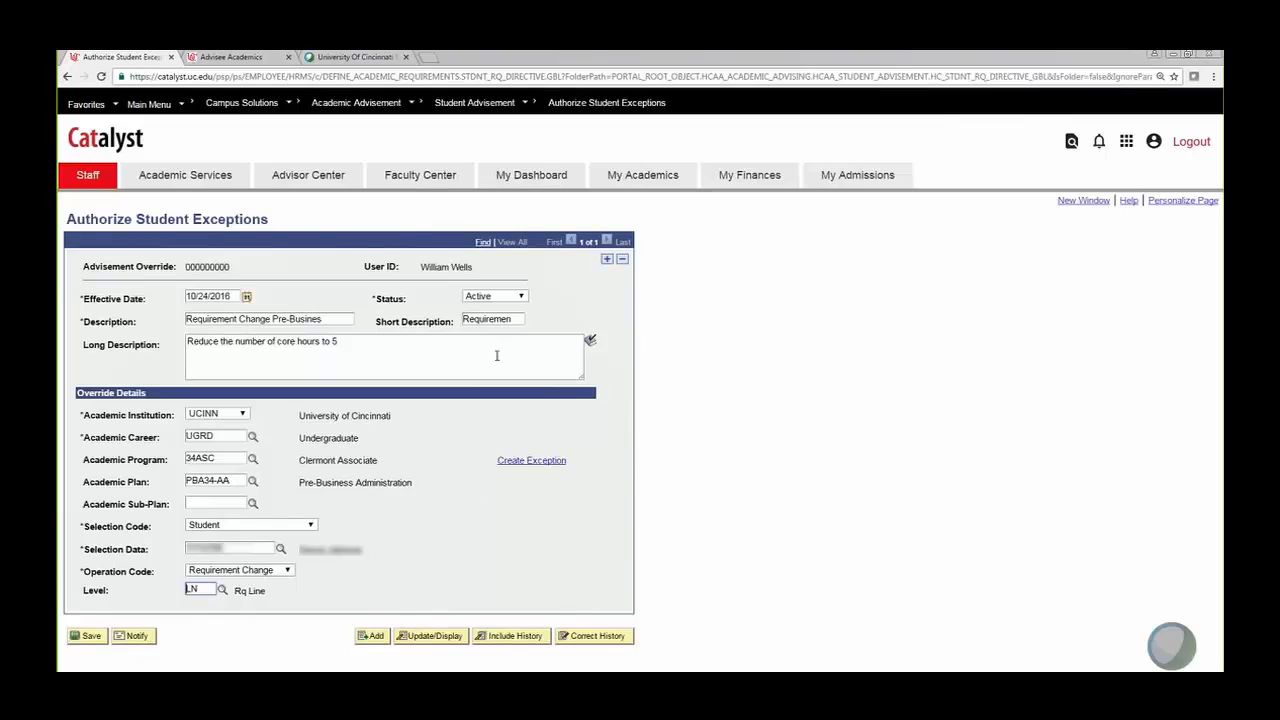
Step: Start the requirement line exception, then go to the Advisee Academics student search
{"action": "left_click", "coordinate": [539, 462]}
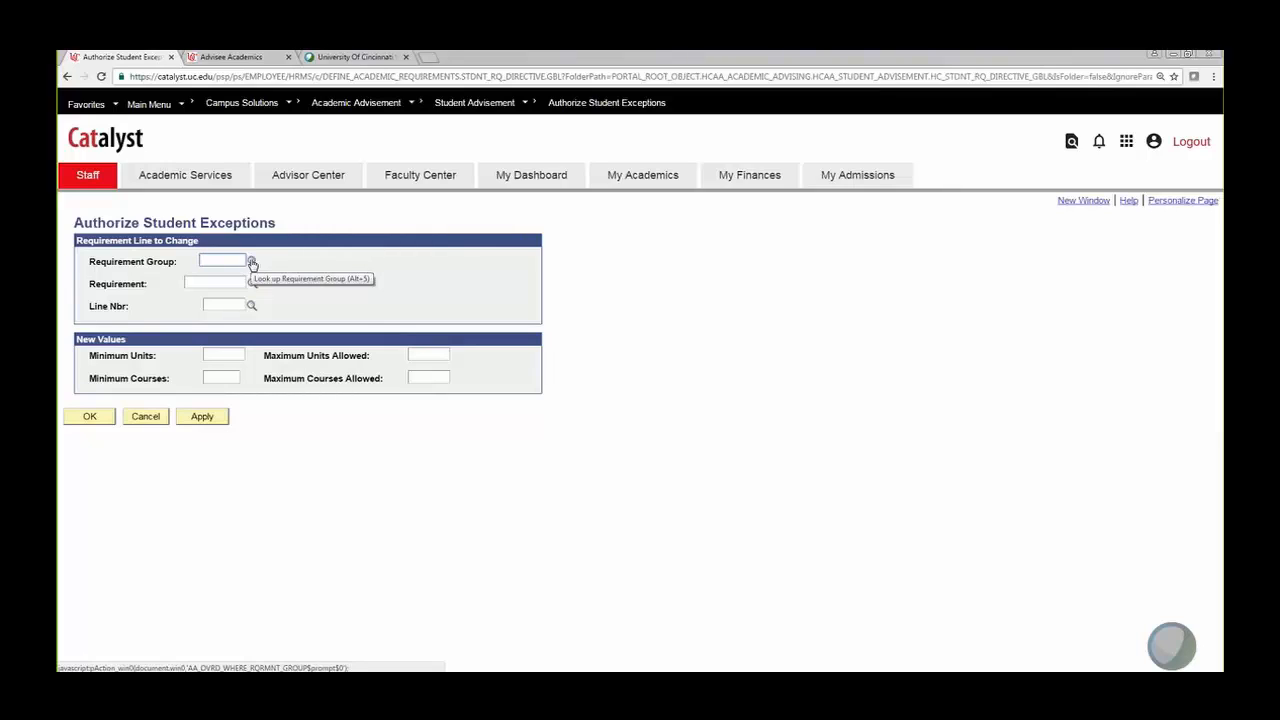
{"action": "left_click", "coordinate": [230, 57]}
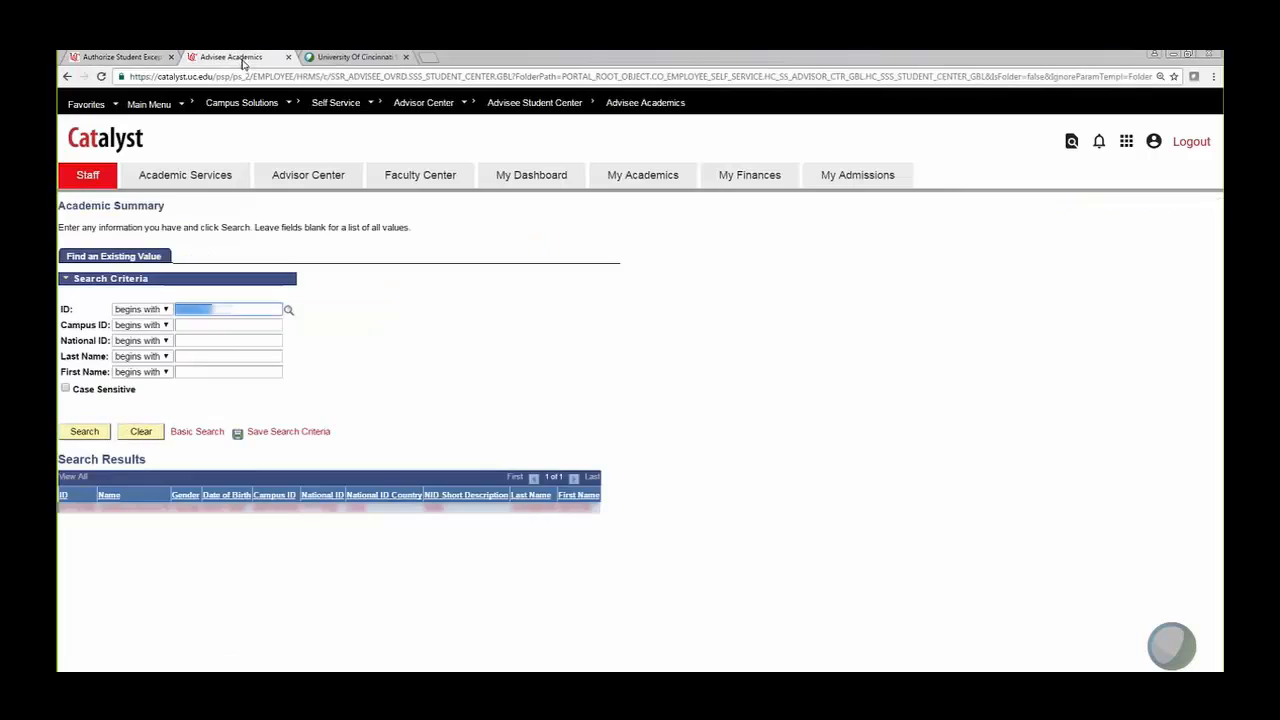
Step: Load the student's Academic Requirements audit and find the Pre-Business Administration core requirements
{"action": "left_click", "coordinate": [85, 432]}
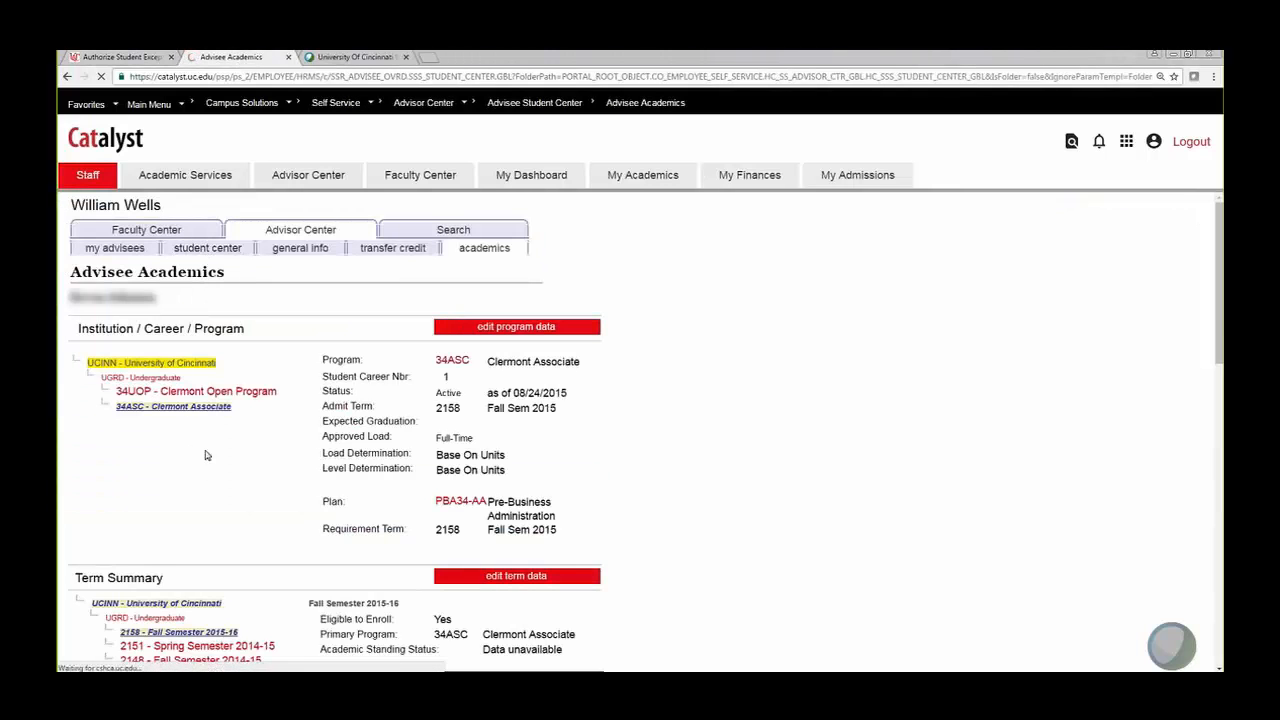
{"action": "left_click", "coordinate": [160, 404]}
{"action": "left_click", "coordinate": [165, 430]}
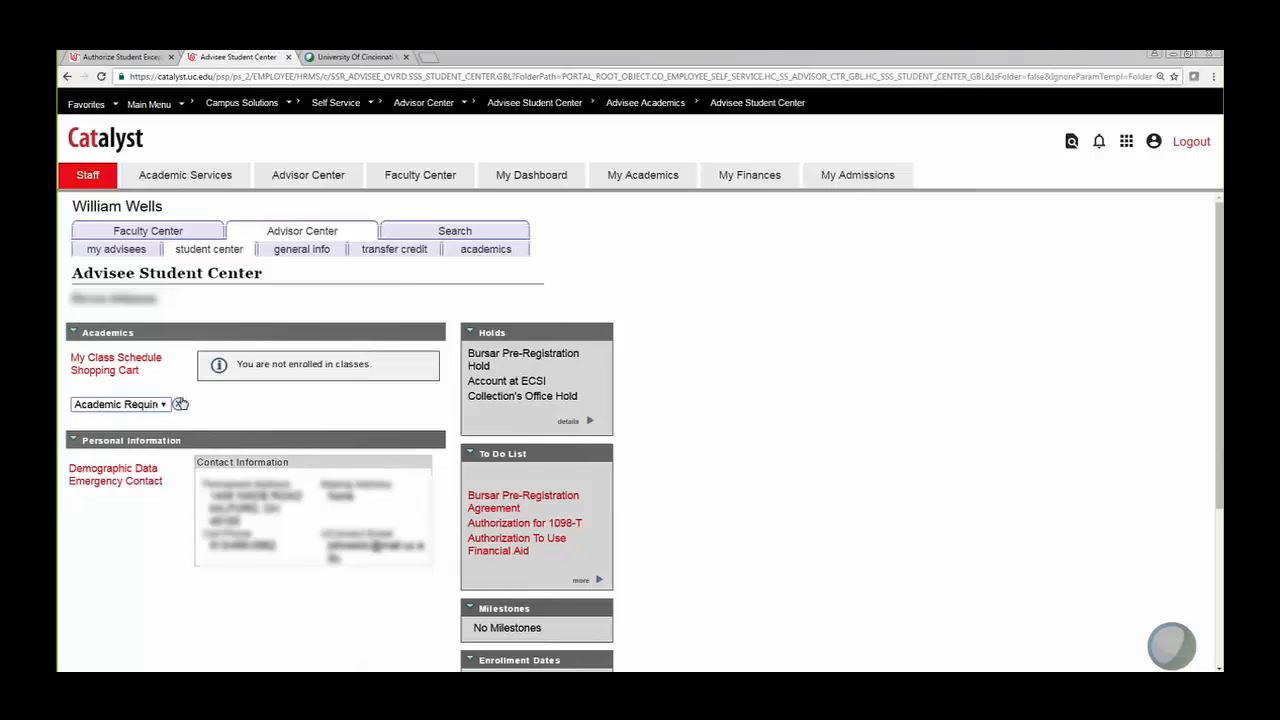
{"action": "left_click", "coordinate": [180, 403]}
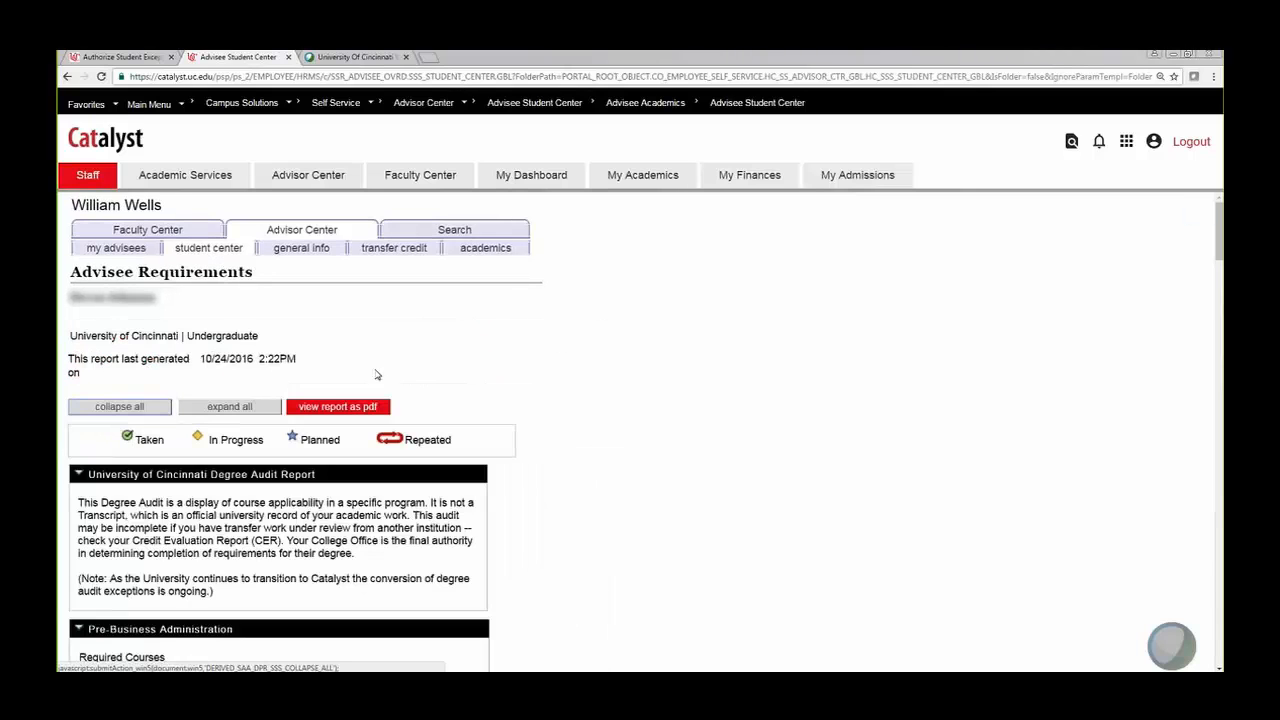
{"action": "scroll", "coordinate": [323, 380], "scroll_direction": "down", "scroll_amount": 8}
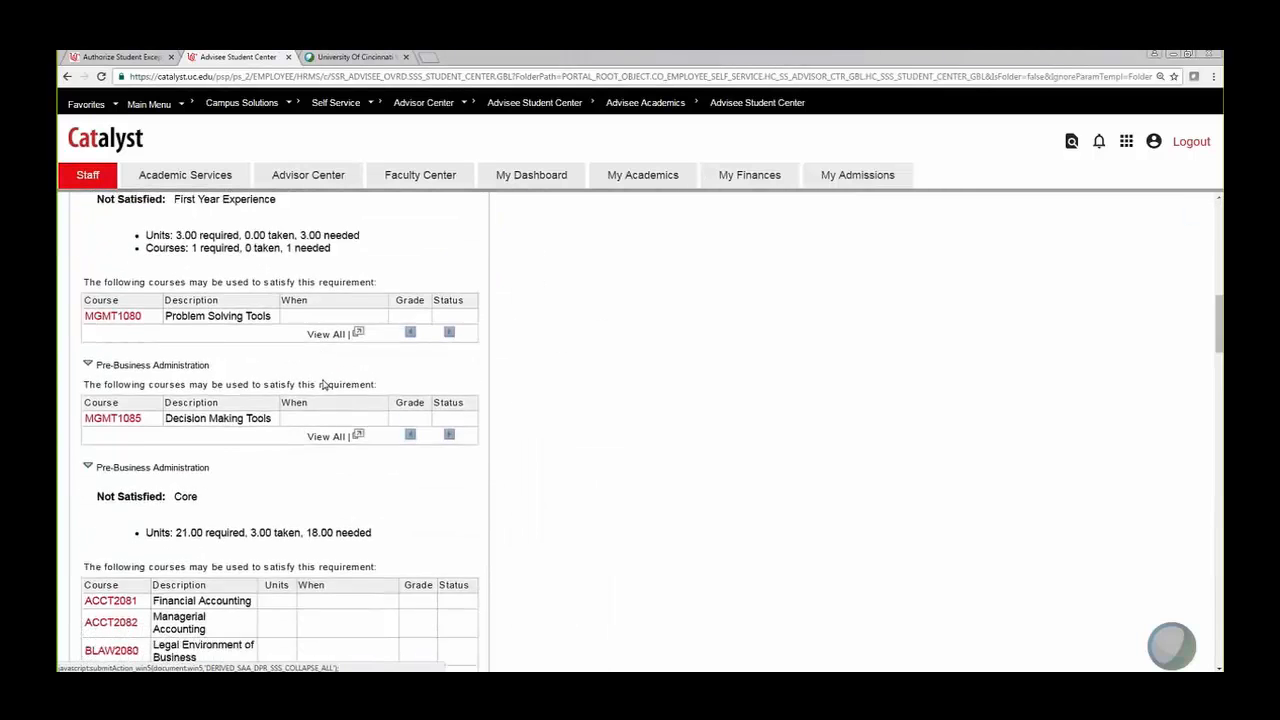
{"action": "scroll", "coordinate": [323, 384], "scroll_direction": "down", "scroll_amount": 7}
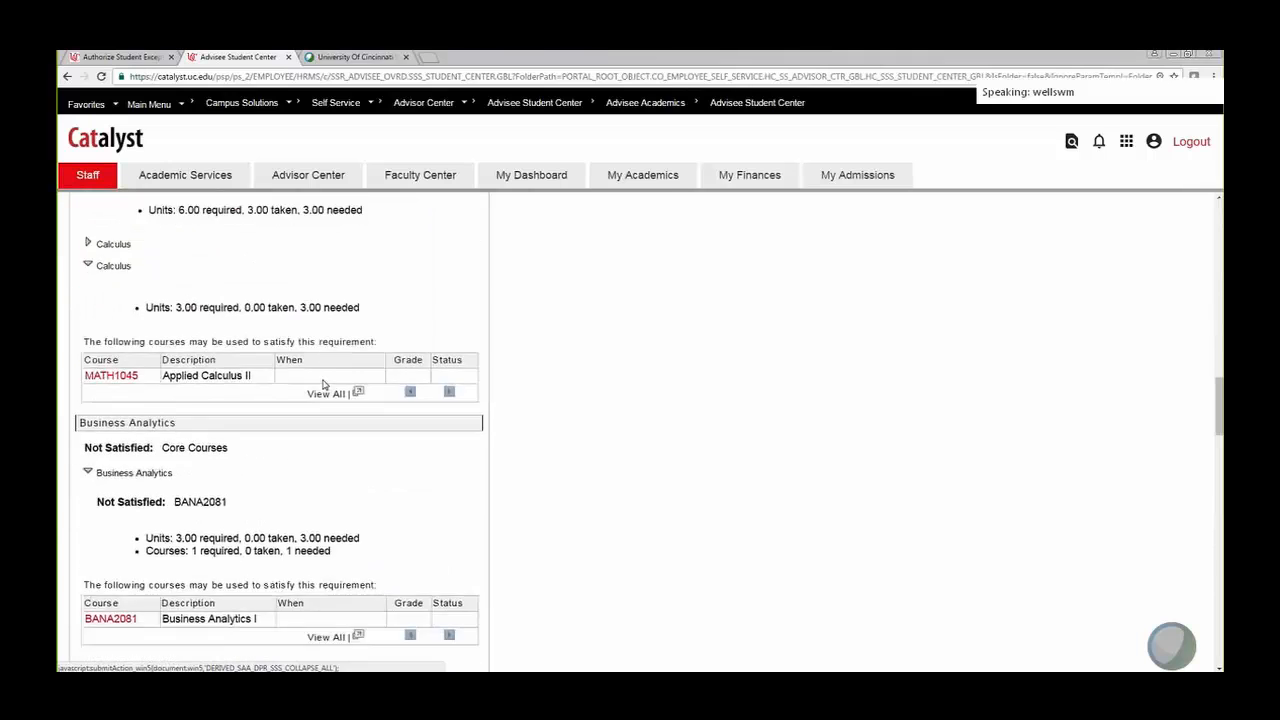
{"action": "scroll", "coordinate": [323, 384], "scroll_direction": "down", "scroll_amount": 7}
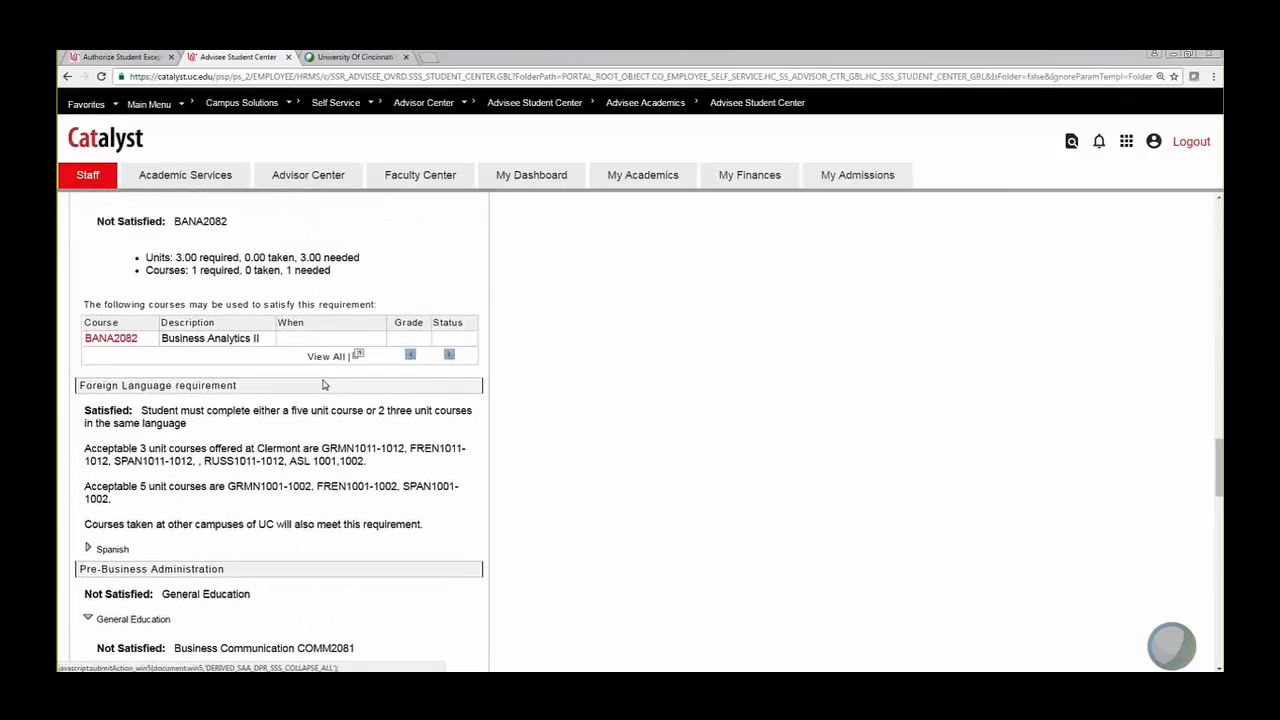
{"action": "scroll", "coordinate": [323, 384], "scroll_direction": "up", "scroll_amount": 7}
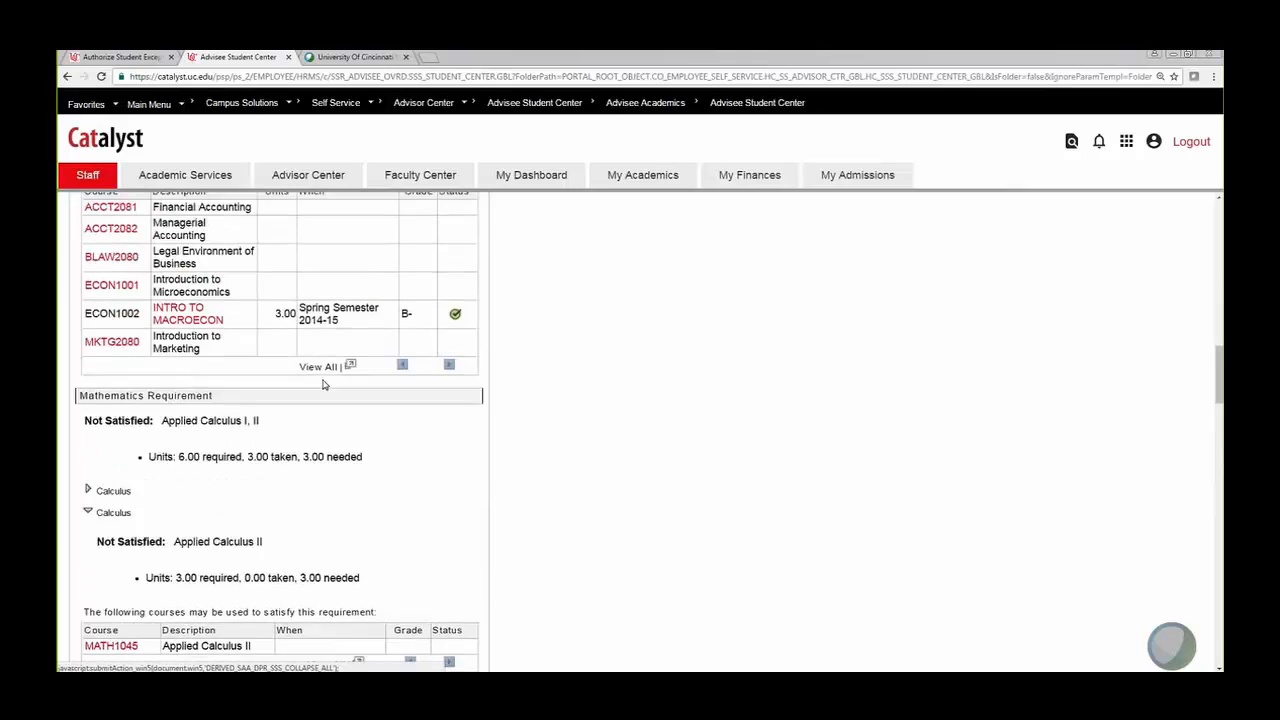
{"action": "scroll", "coordinate": [323, 384], "scroll_direction": "up", "scroll_amount": 3}
{"action": "scroll", "coordinate": [323, 384], "scroll_direction": "down", "scroll_amount": 1}
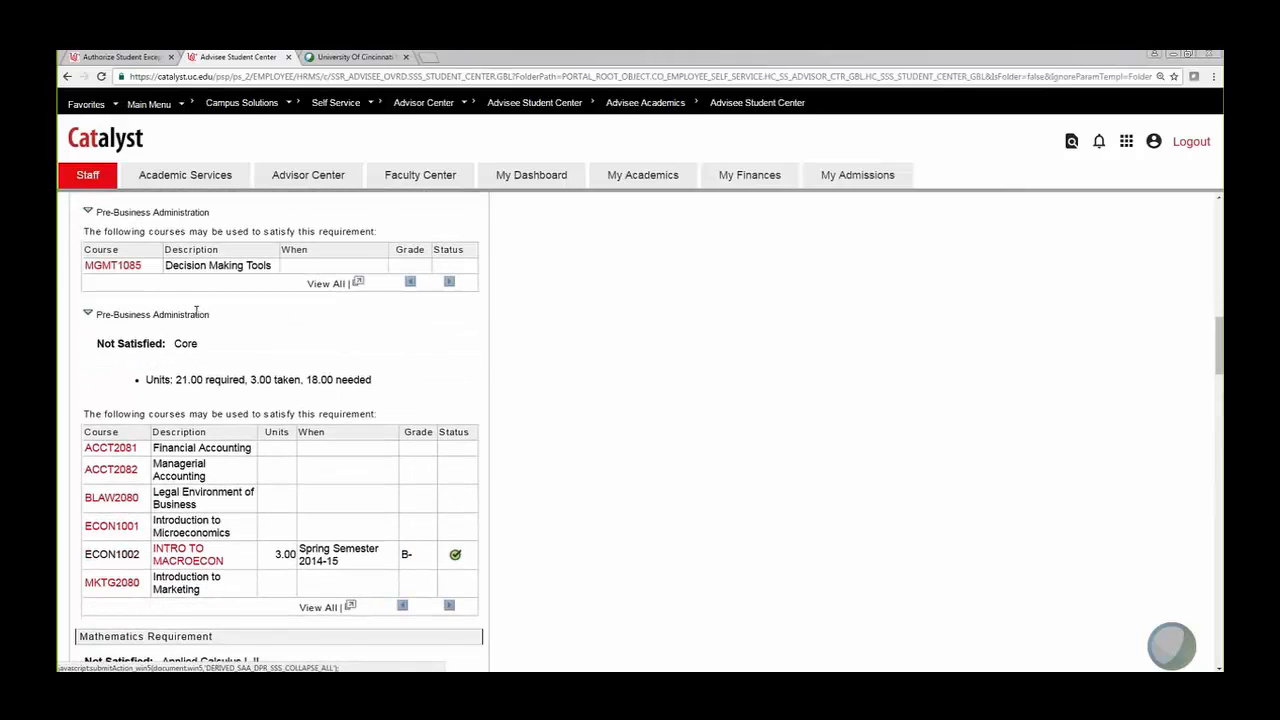
{"action": "scroll", "coordinate": [249, 340], "scroll_direction": "up", "scroll_amount": 3}
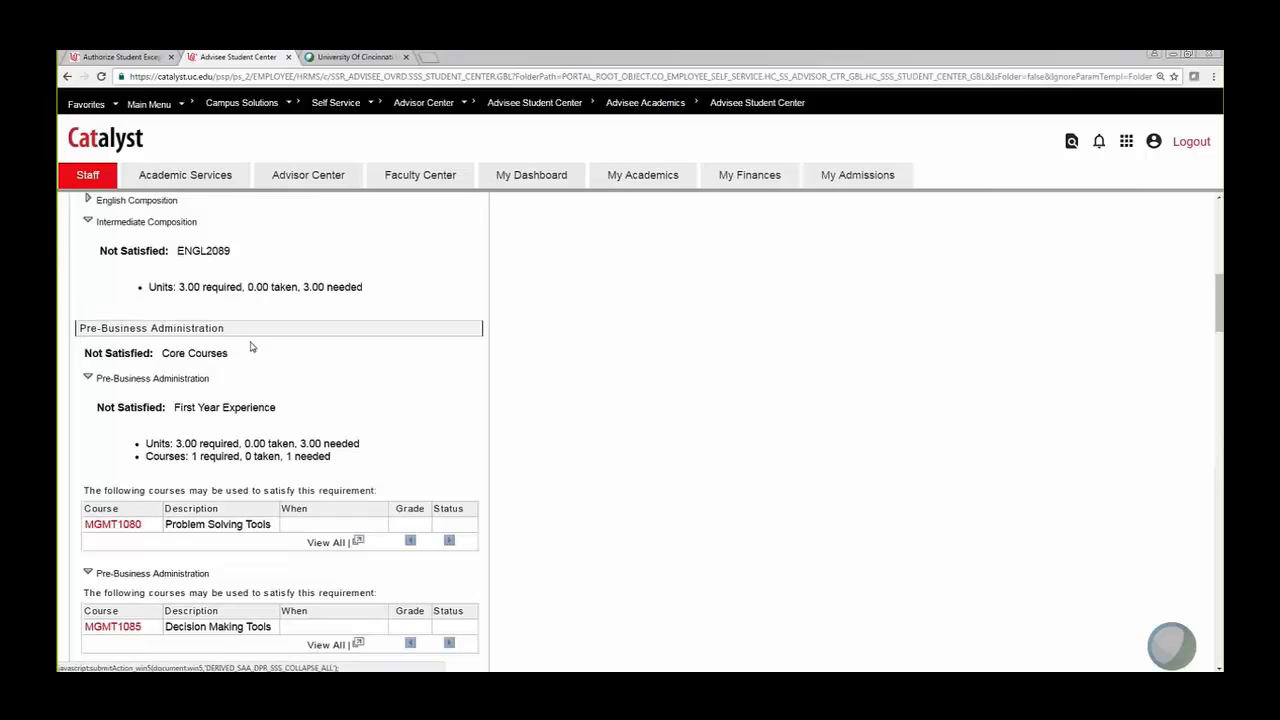
{"action": "left_click", "coordinate": [128, 60]}
{"action": "left_click", "coordinate": [252, 262]}
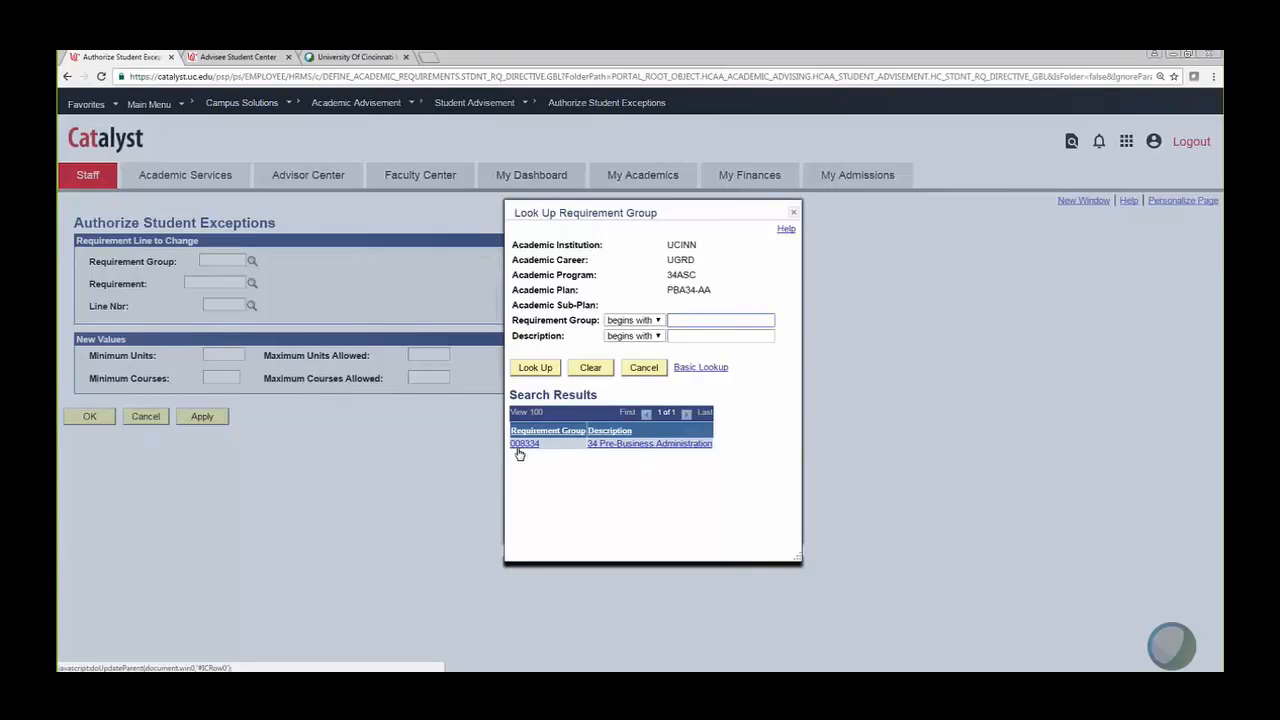
{"action": "left_click", "coordinate": [634, 446]}
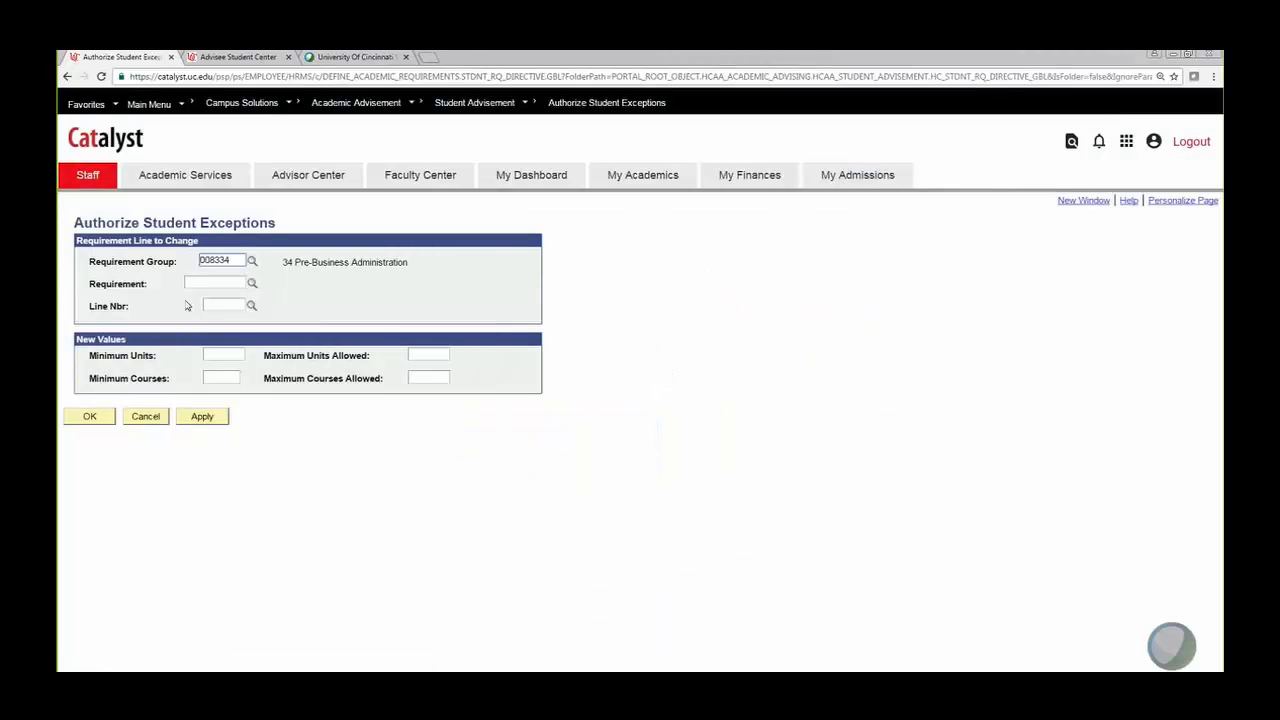
{"action": "left_click", "coordinate": [252, 285]}
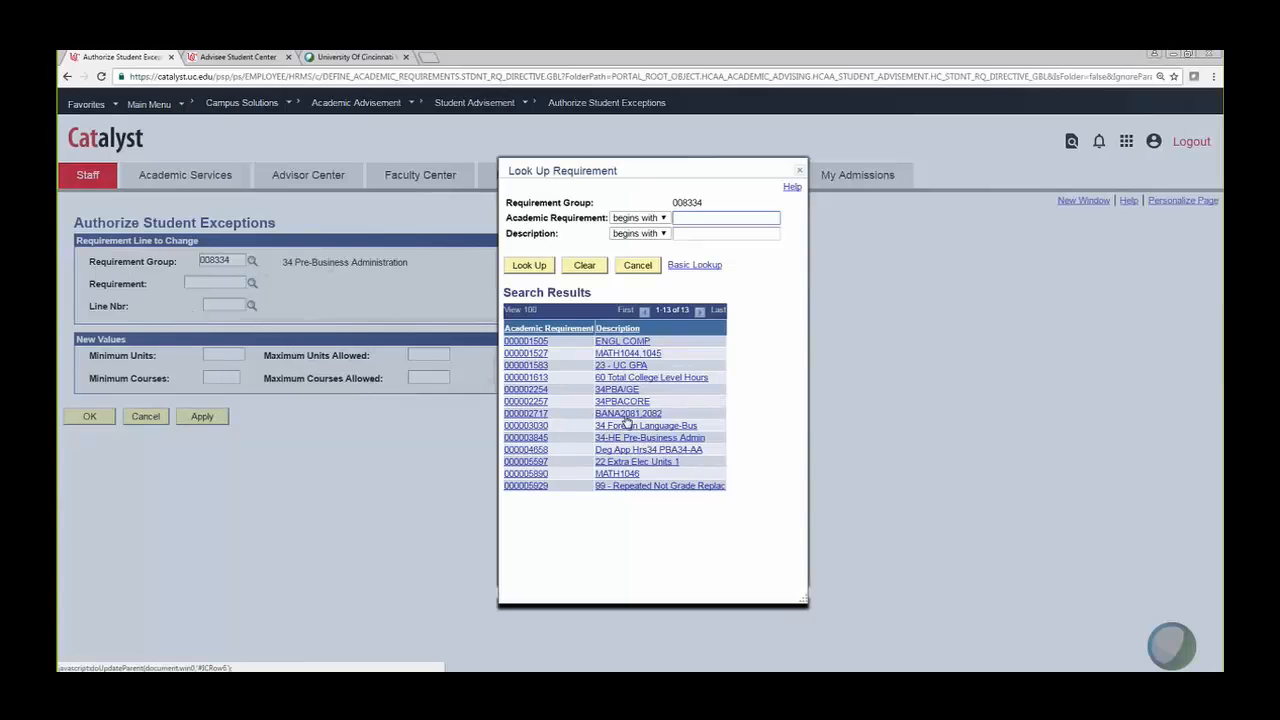
{"action": "left_click", "coordinate": [625, 405]}
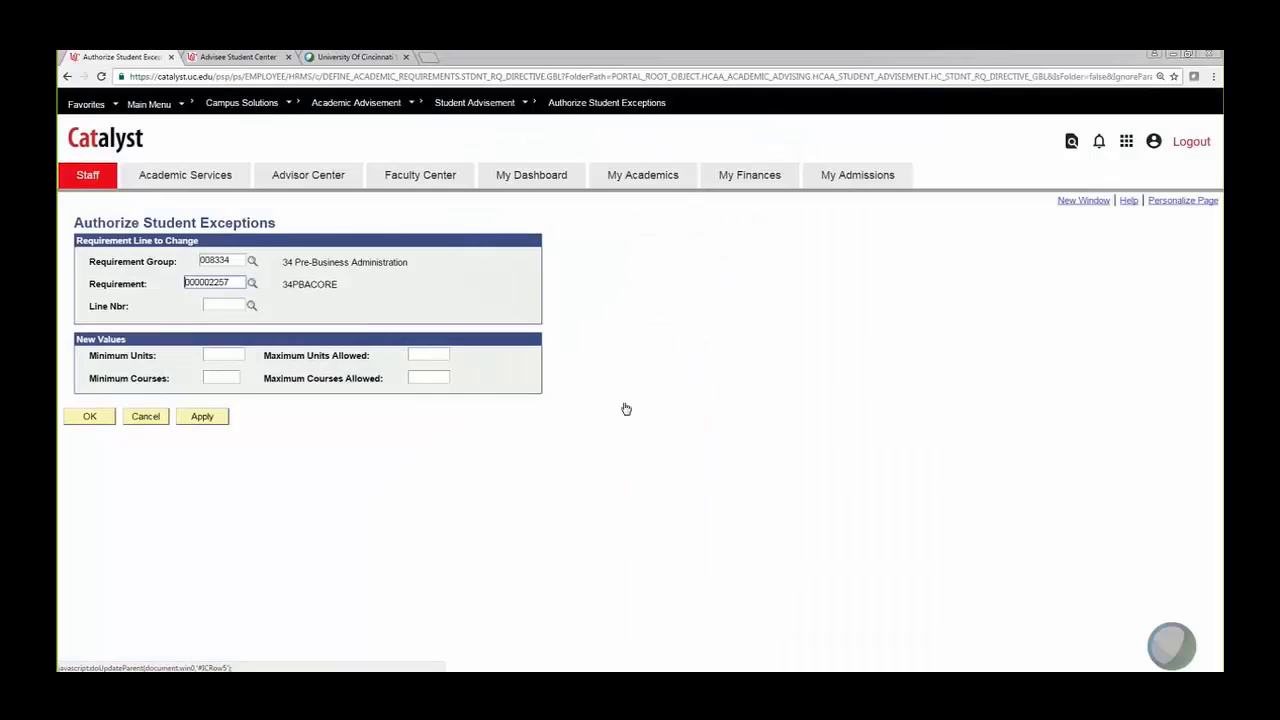
{"action": "left_click", "coordinate": [251, 308]}
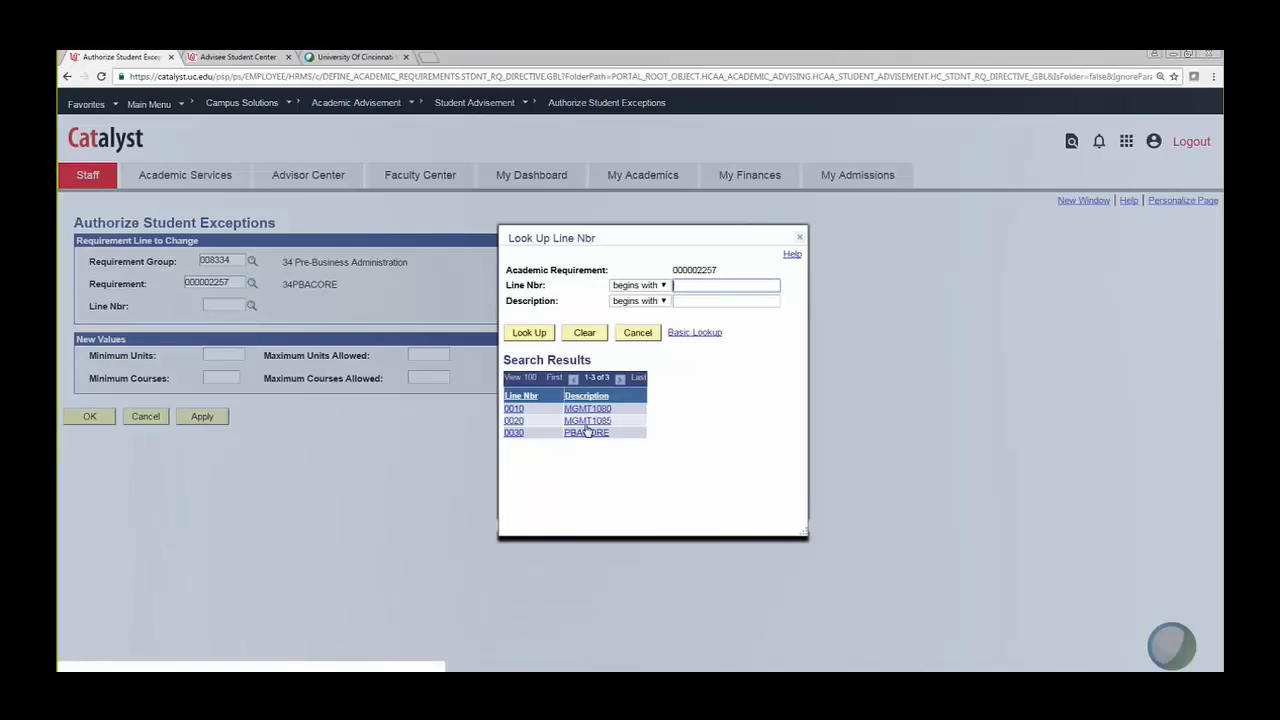
Step: Collapse the first-year Pre-Business subsections, leaving the Core requirement (21.00 units) expanded
{"action": "left_click", "coordinate": [248, 56]}
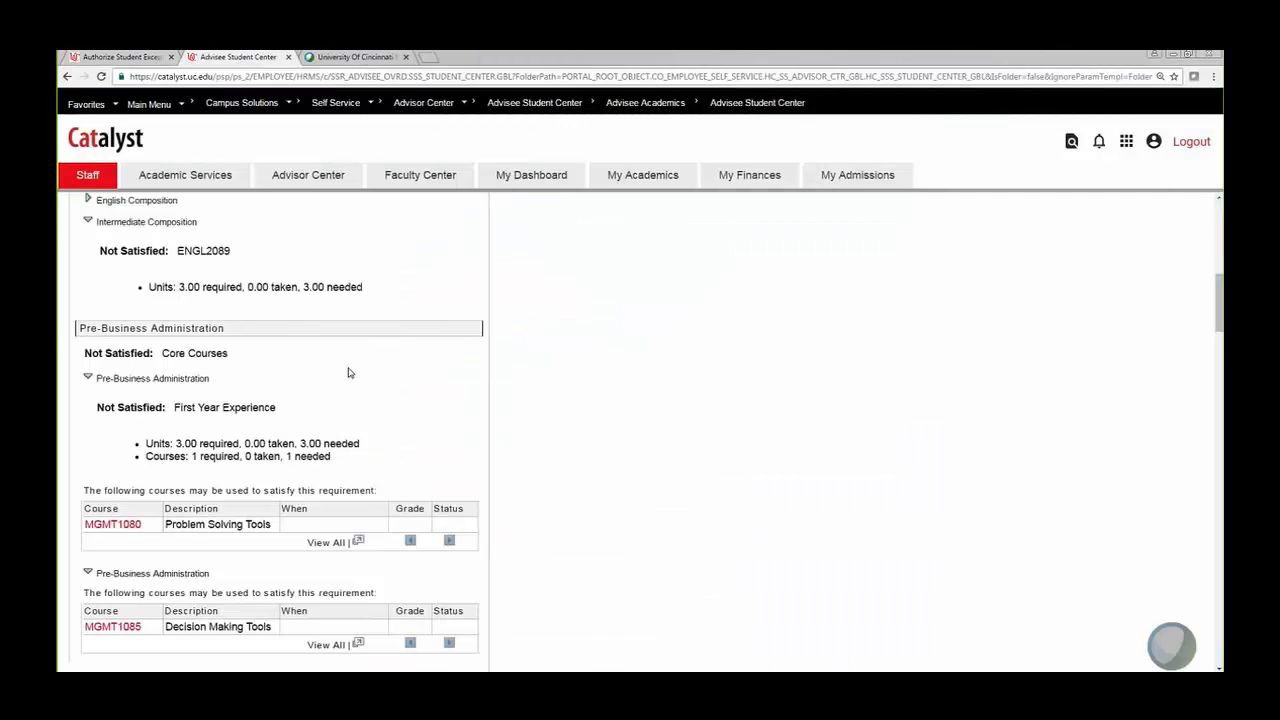
{"action": "scroll", "coordinate": [346, 377], "scroll_direction": "down", "scroll_amount": 2}
{"action": "left_click", "coordinate": [86, 258]}
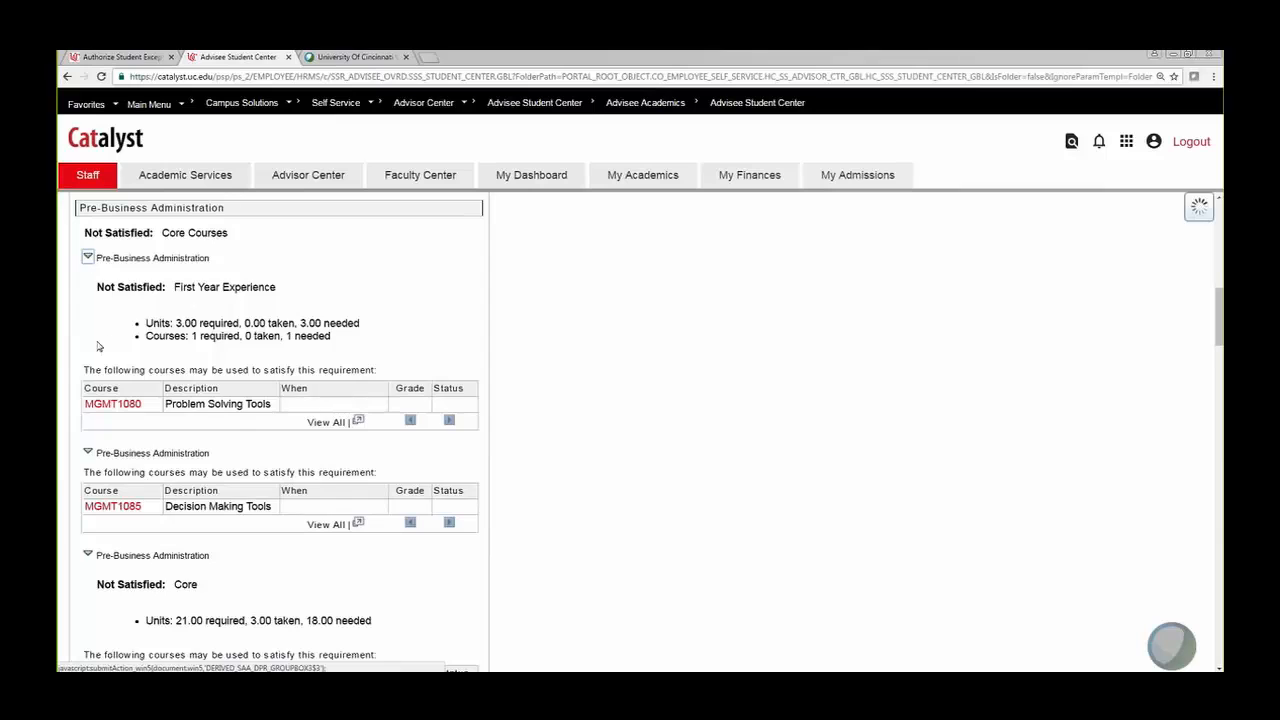
{"action": "left_click", "coordinate": [87, 279]}
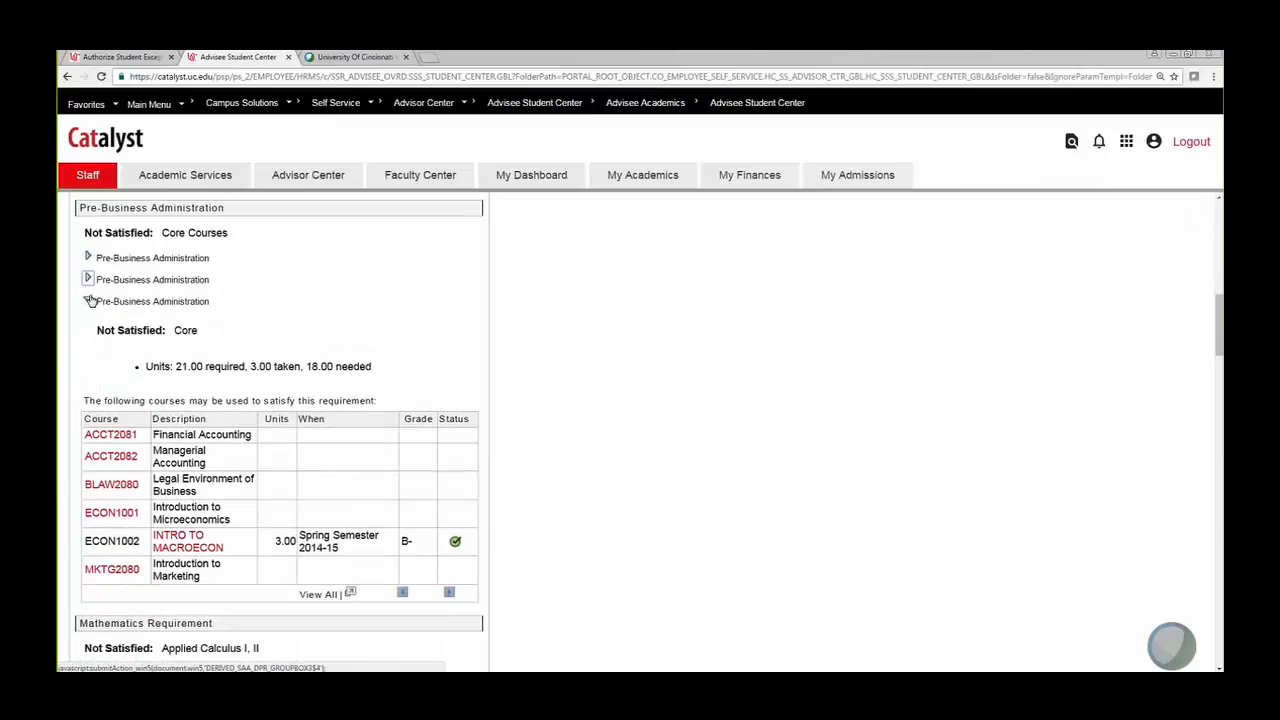
{"action": "left_click", "coordinate": [87, 301]}
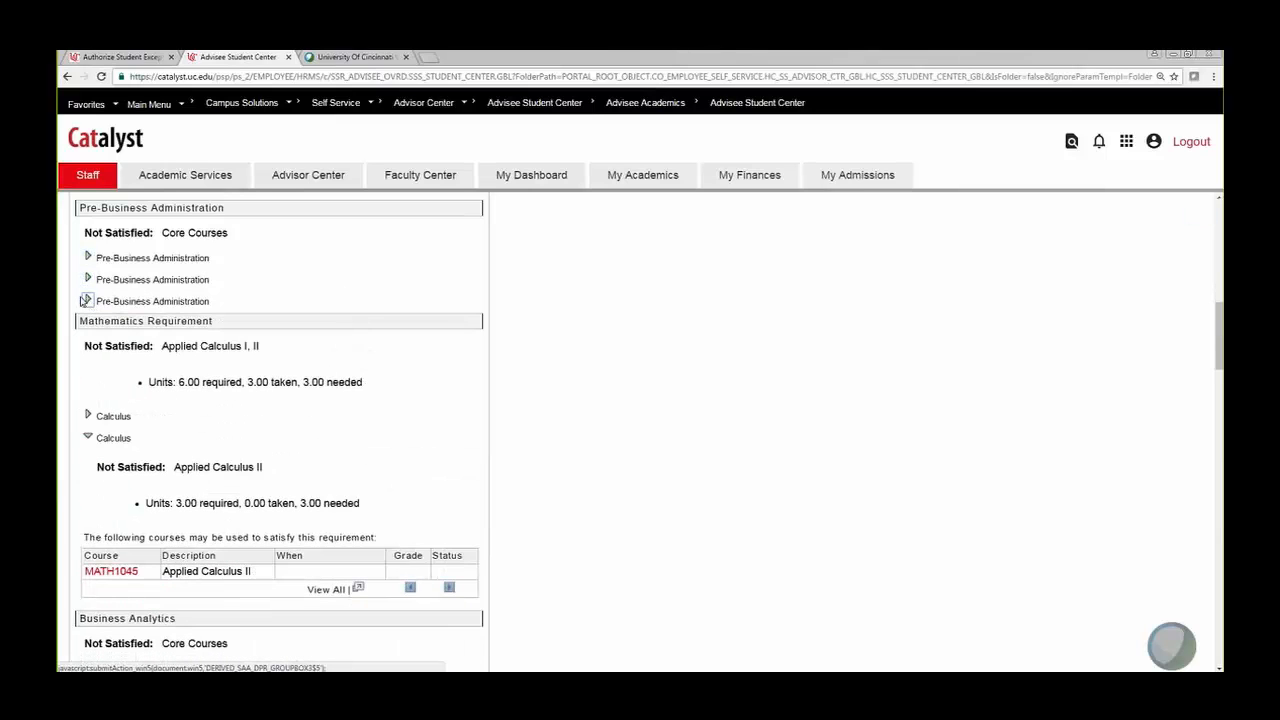
{"action": "left_click", "coordinate": [87, 301]}
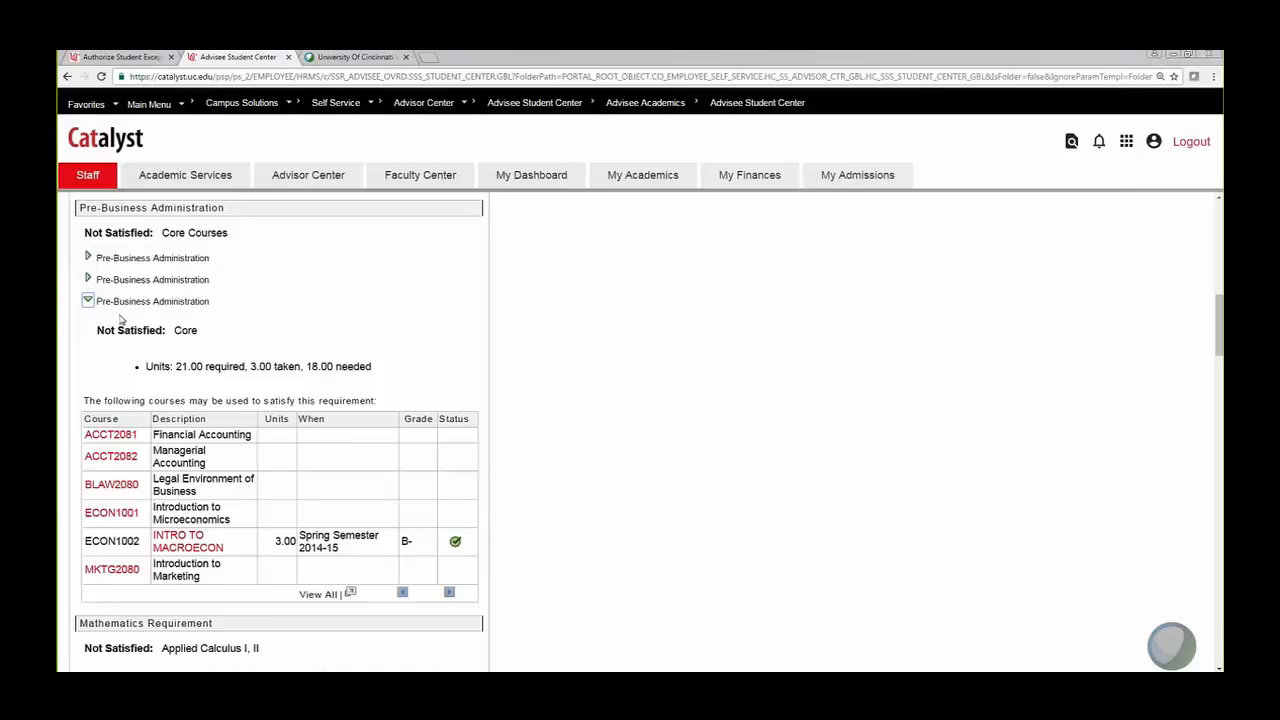
Step: Choose line 0030 PBACORE and replace its Minimum Units 21.00 with 5, then confirm
{"action": "left_click", "coordinate": [126, 58]}
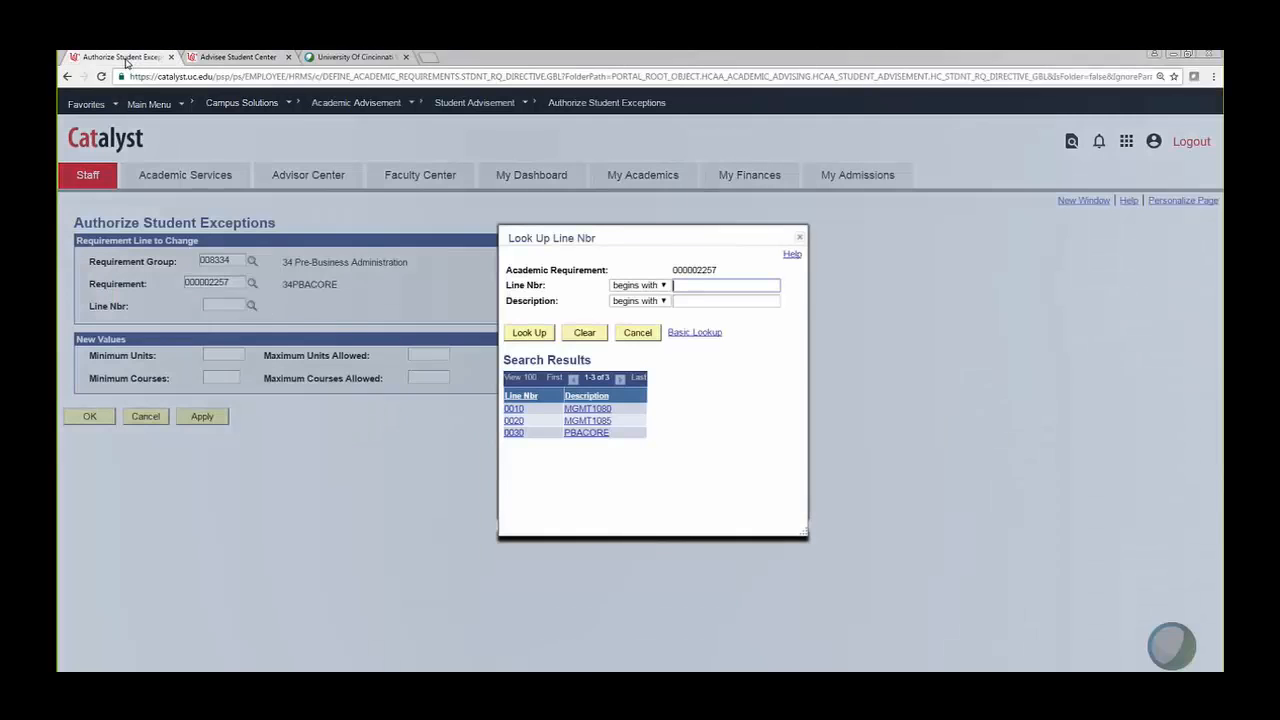
{"action": "left_click", "coordinate": [590, 435]}
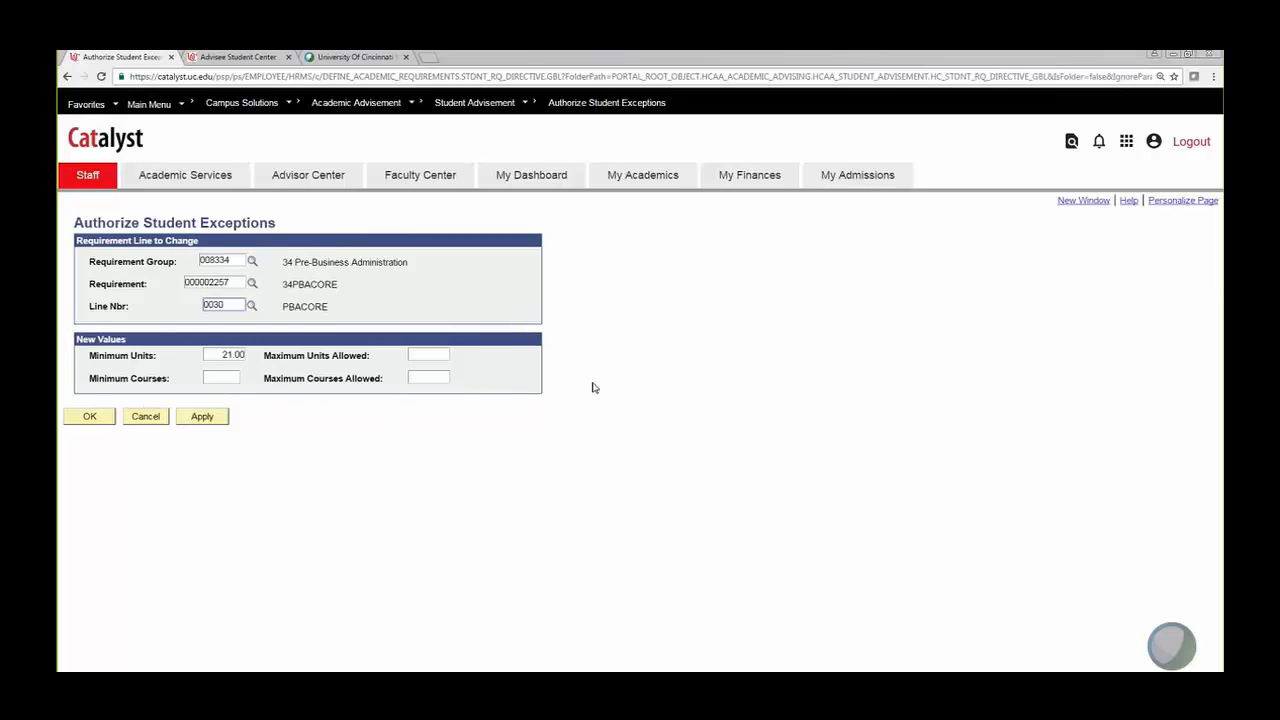
{"action": "double_click", "coordinate": [220, 355]}
{"action": "left_click", "coordinate": [216, 356]}
{"action": "left_click_drag", "start_coordinate": [220, 355], "coordinate": [252, 355]}
{"action": "type", "text": "9"}
{"action": "left_click", "coordinate": [89, 417]}
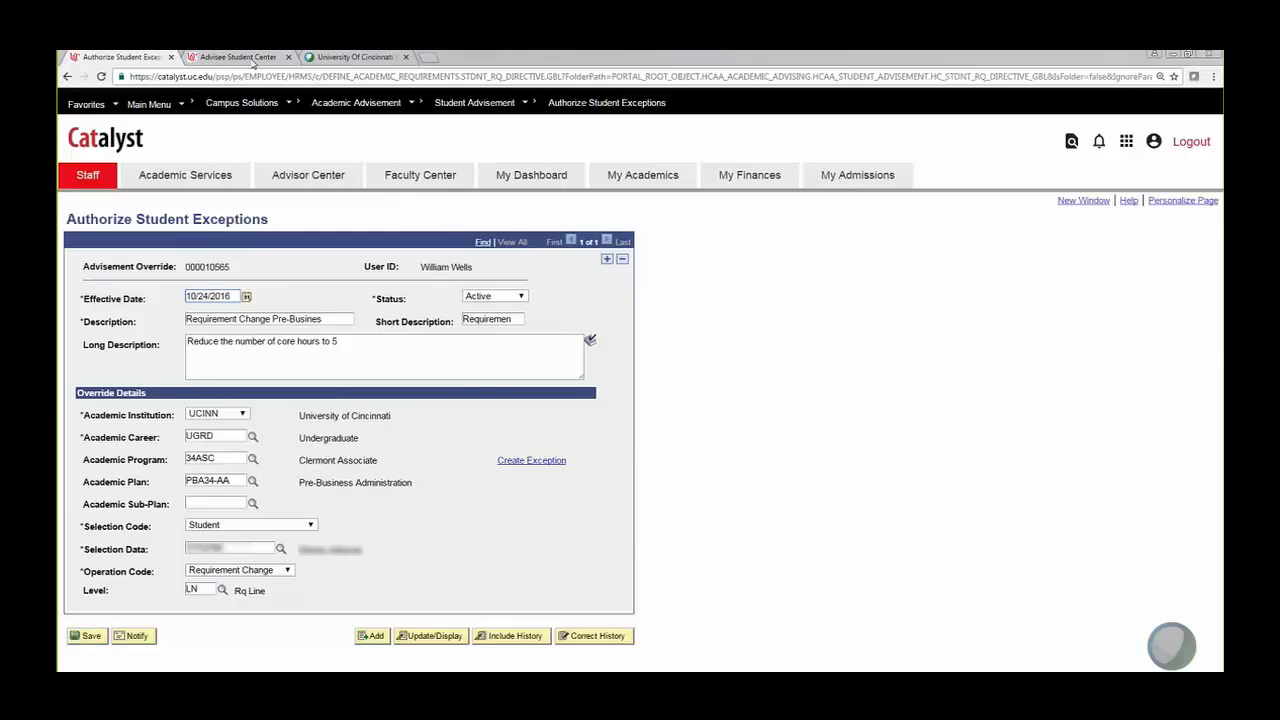
Step: Regenerate the advisee's Academic Requirements report
{"action": "left_click", "coordinate": [238, 57]}
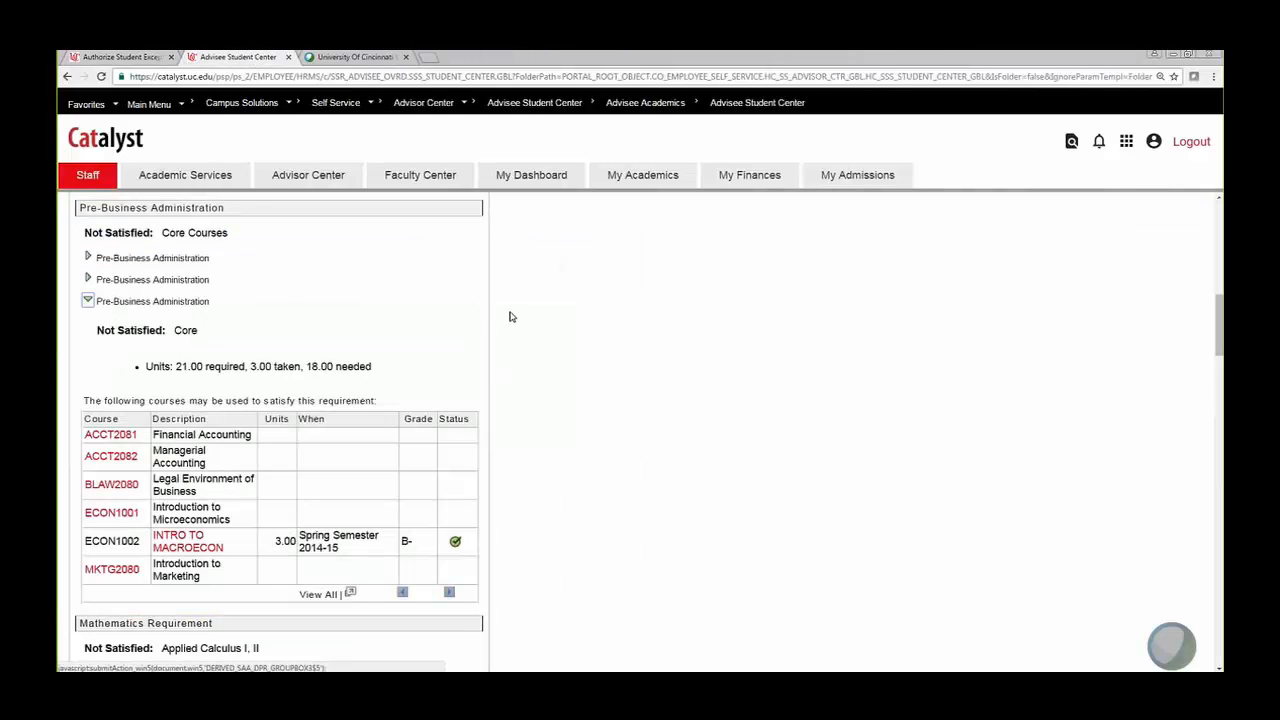
{"action": "scroll", "coordinate": [509, 318], "scroll_direction": "down", "scroll_amount": 2}
{"action": "scroll", "coordinate": [509, 318], "scroll_direction": "down", "scroll_amount": 15}
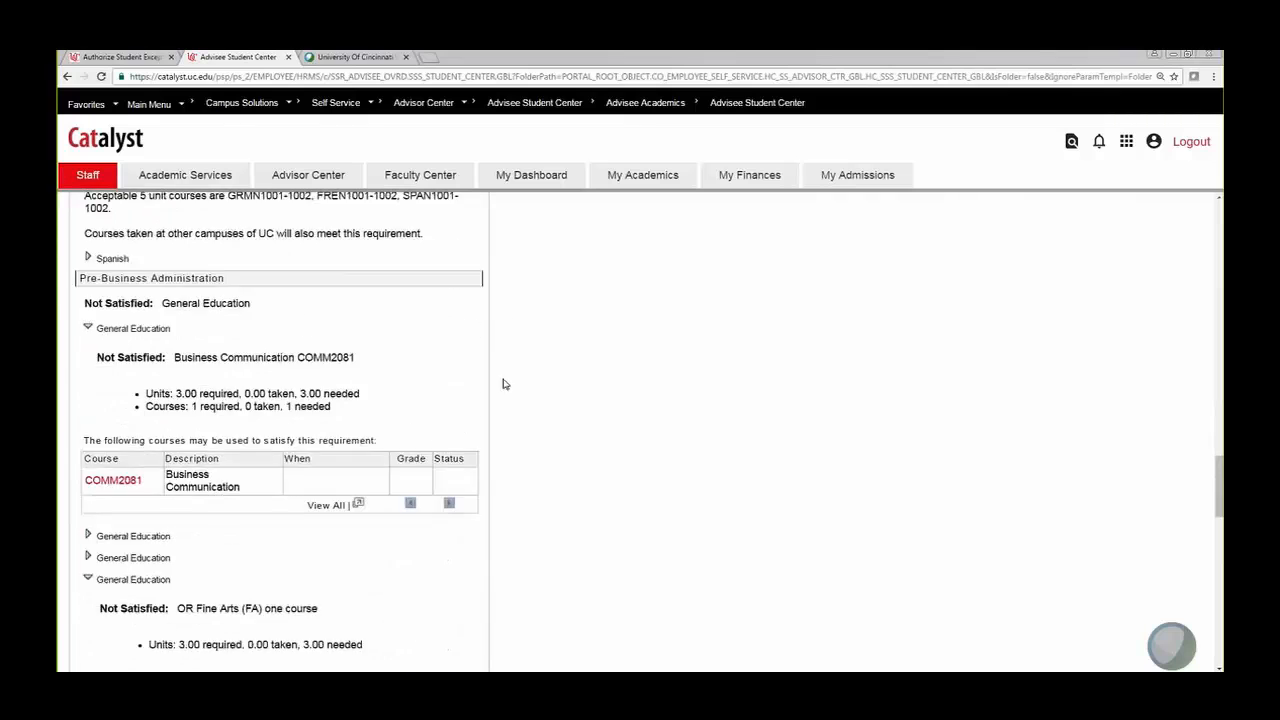
{"action": "scroll", "coordinate": [453, 621], "scroll_direction": "down", "scroll_amount": 5}
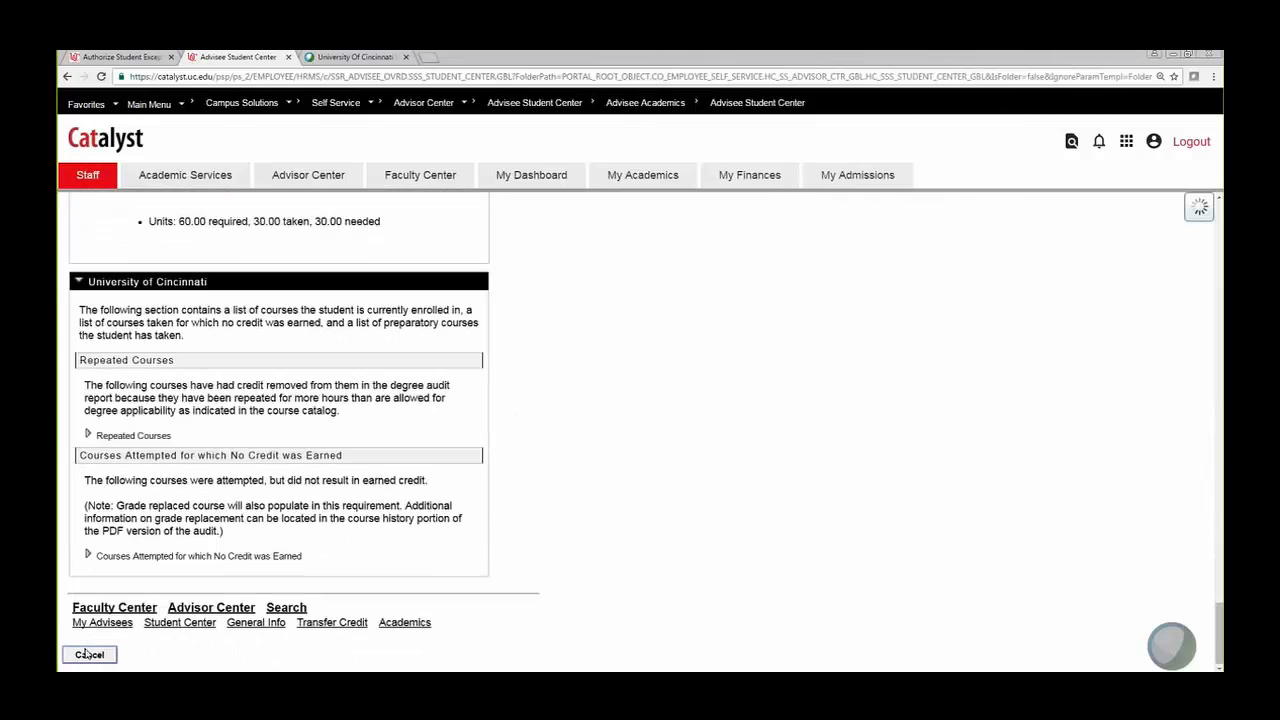
{"action": "left_click", "coordinate": [85, 656]}
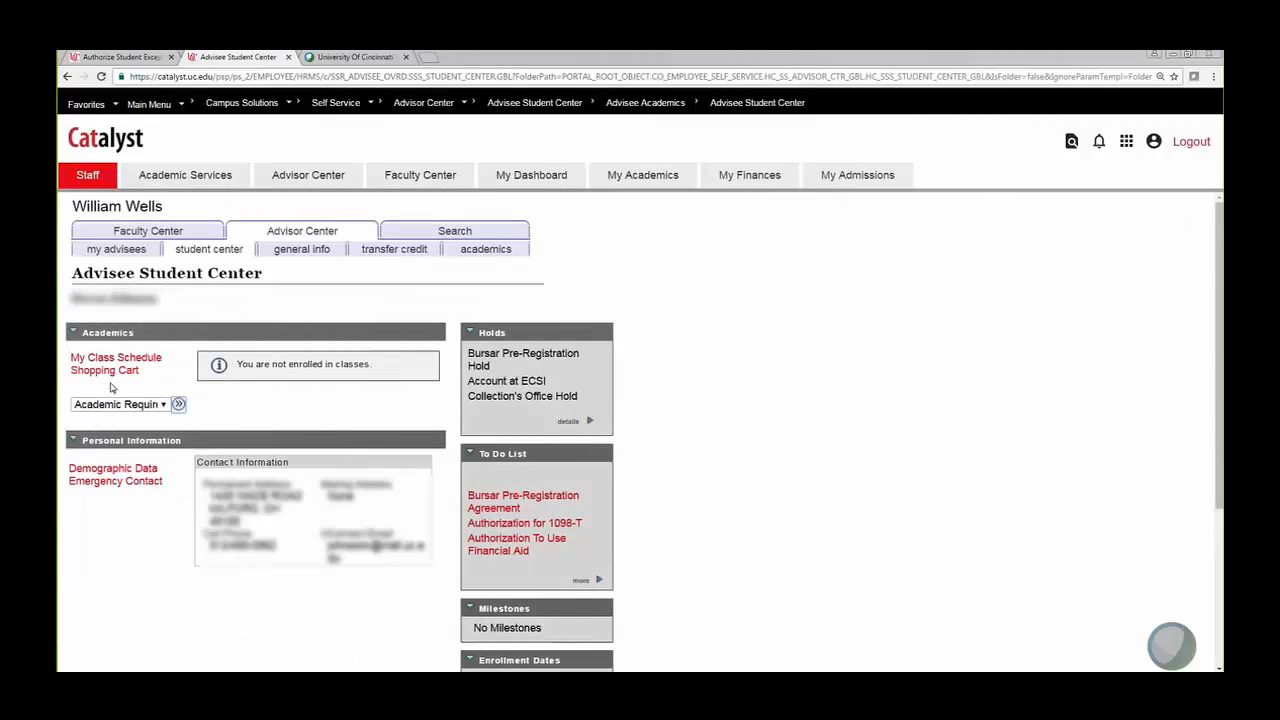
{"action": "left_click", "coordinate": [179, 405]}
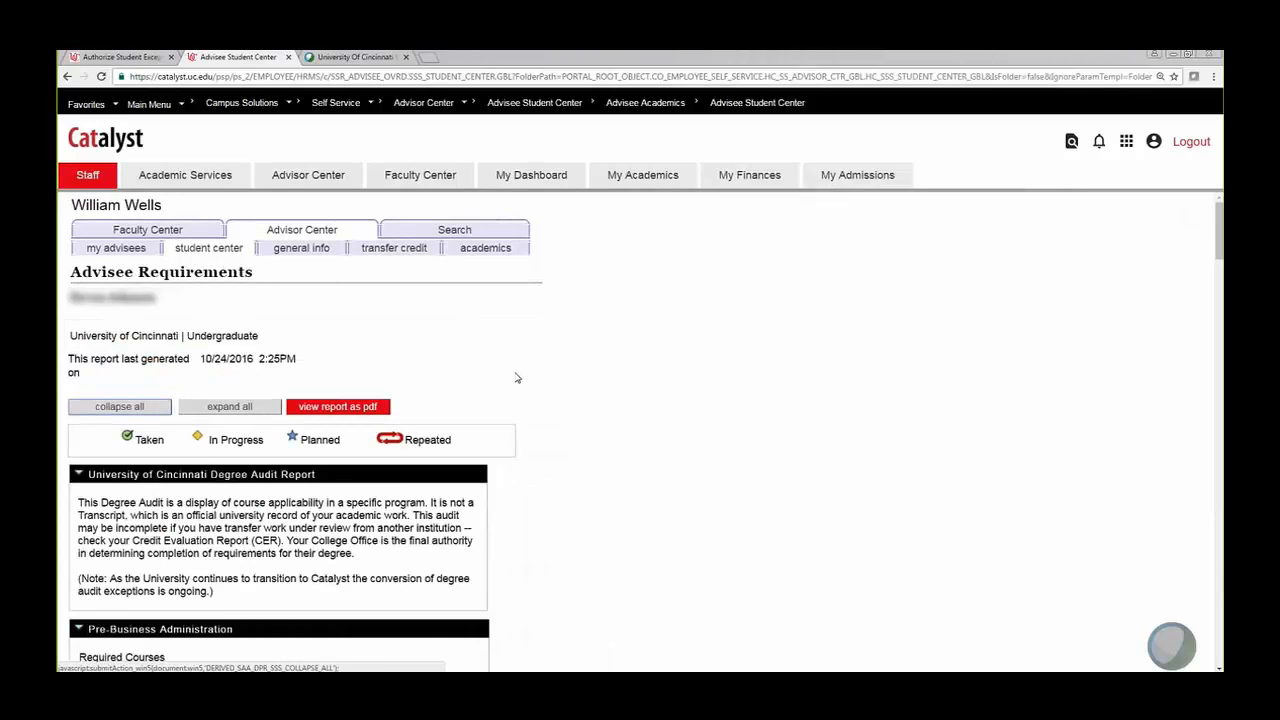
Step: Highlight the Core units line showing 5.00 required and 3.00 taken
{"action": "scroll", "coordinate": [517, 377], "scroll_direction": "down", "scroll_amount": 4}
{"action": "scroll", "coordinate": [491, 323], "scroll_direction": "down", "scroll_amount": 3}
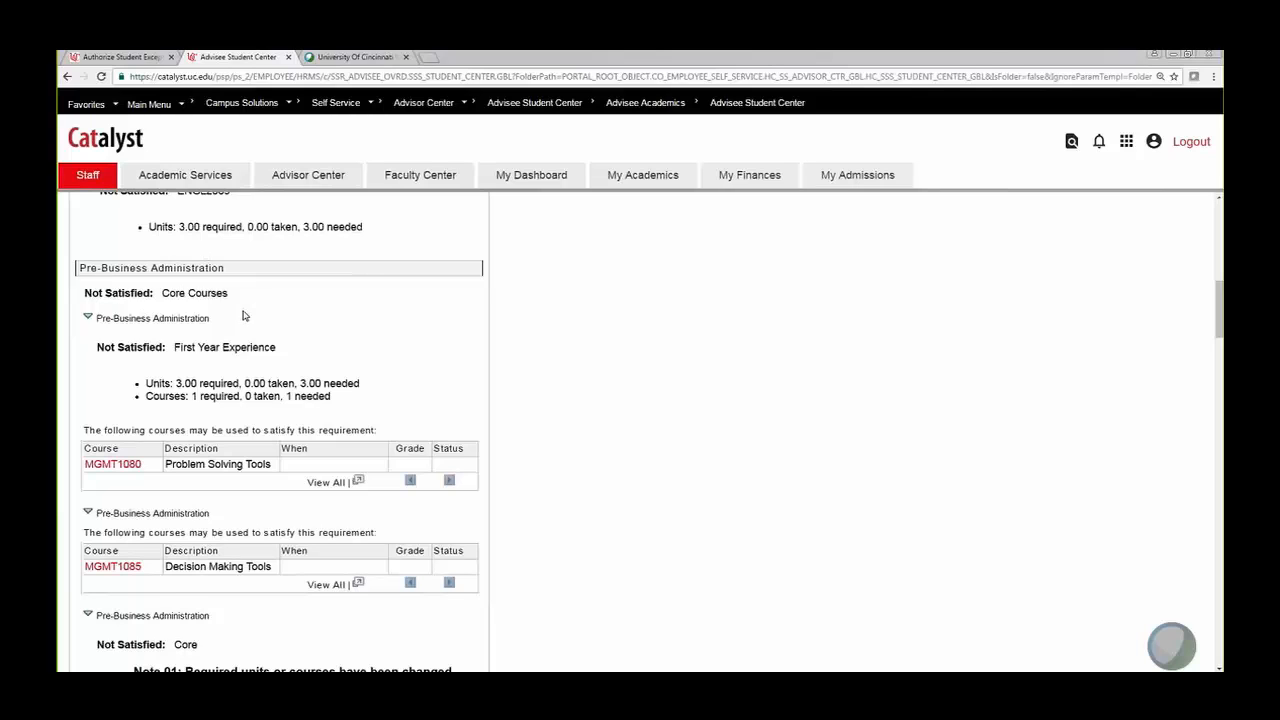
{"action": "scroll", "coordinate": [242, 316], "scroll_direction": "down", "scroll_amount": 3}
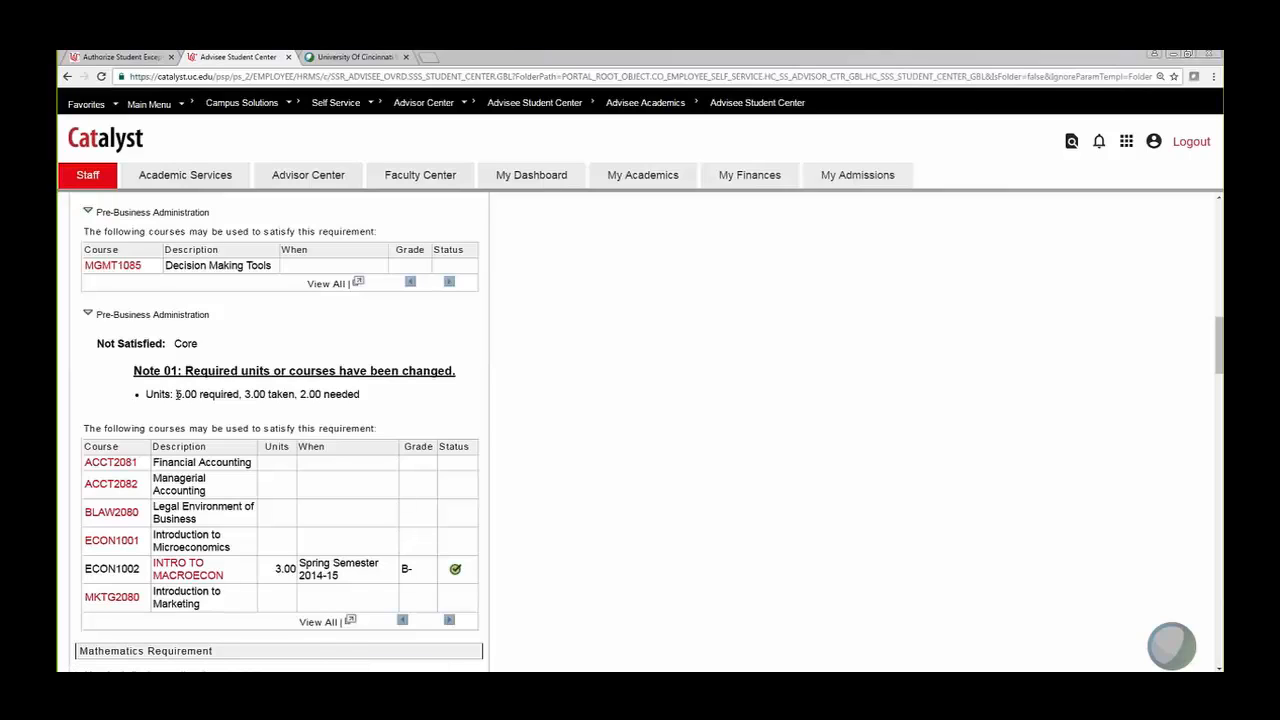
{"action": "left_click_drag", "start_coordinate": [176, 394], "coordinate": [361, 409]}
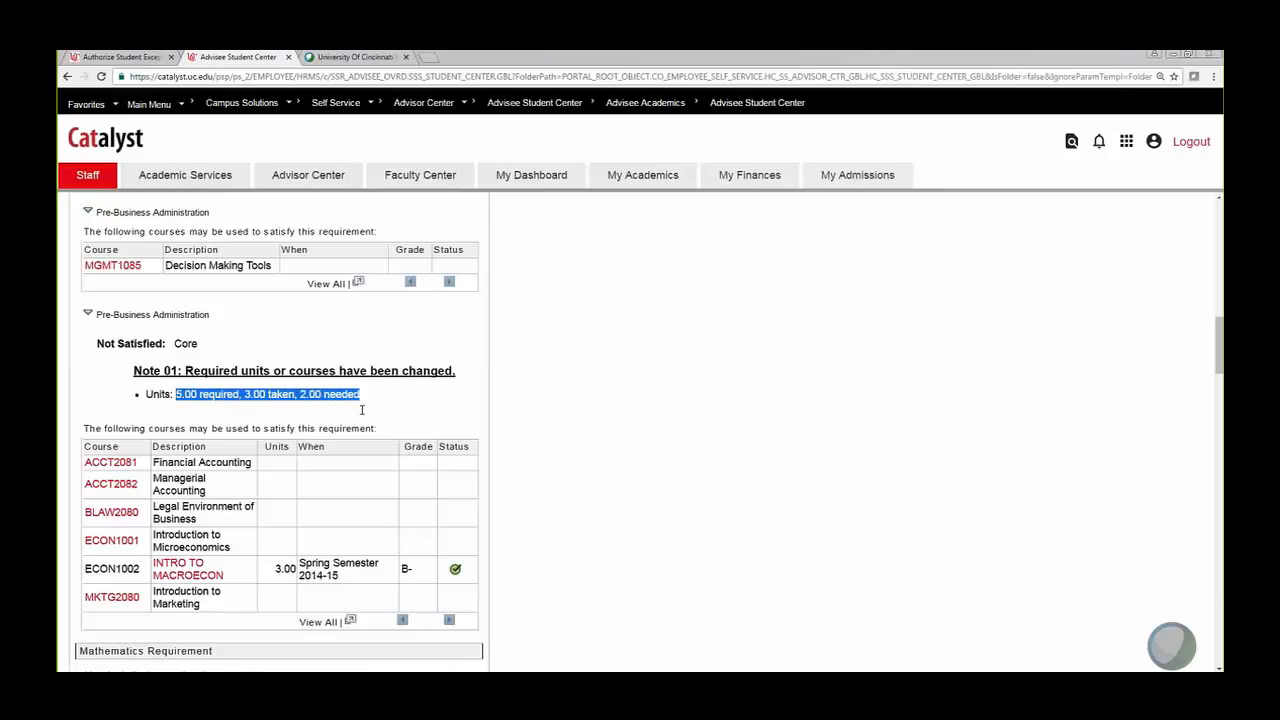
{"action": "left_click", "coordinate": [176, 394]}
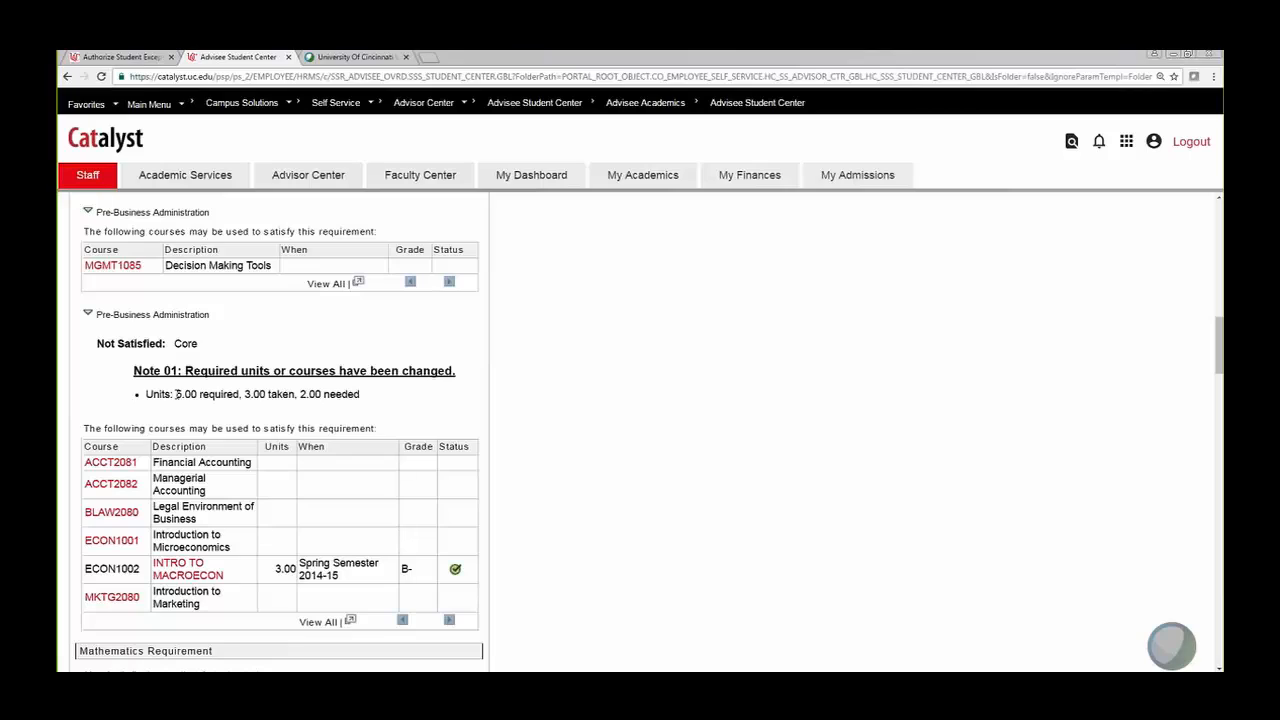
{"action": "left_click_drag", "start_coordinate": [180, 394], "coordinate": [241, 397]}
{"action": "left_click_drag", "start_coordinate": [244, 394], "coordinate": [364, 397]}
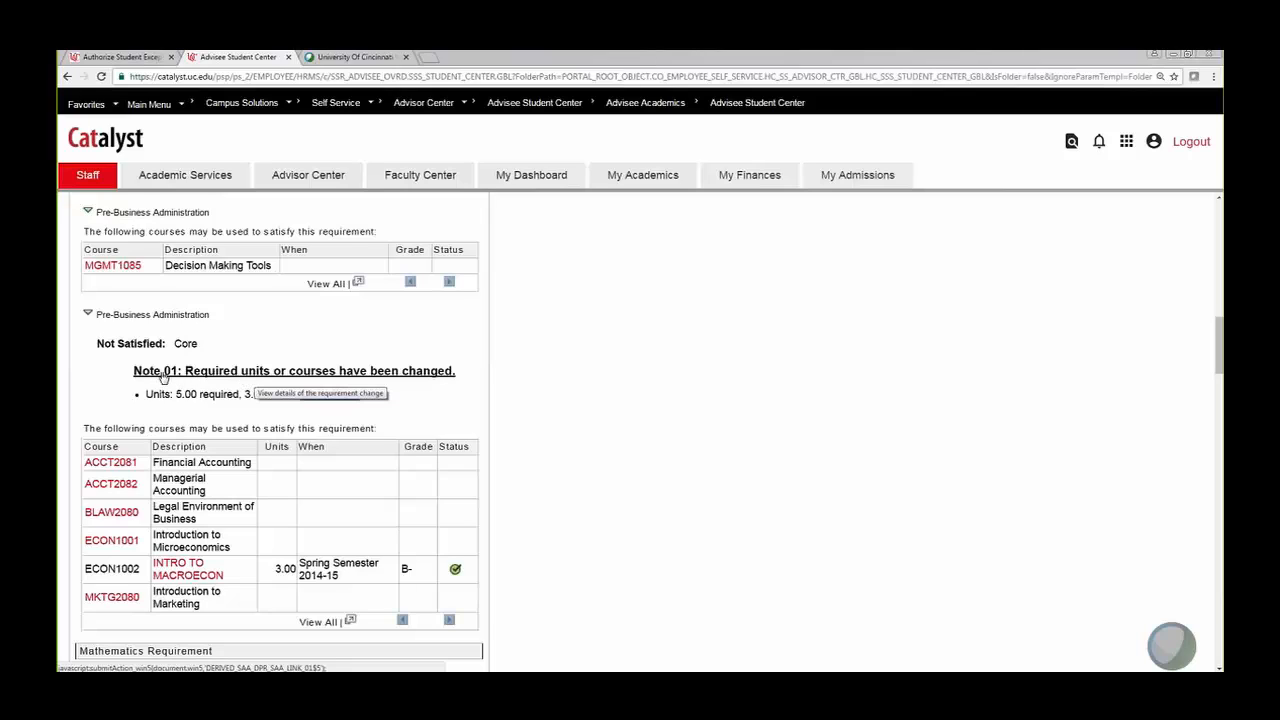
{"action": "left_click", "coordinate": [213, 372]}
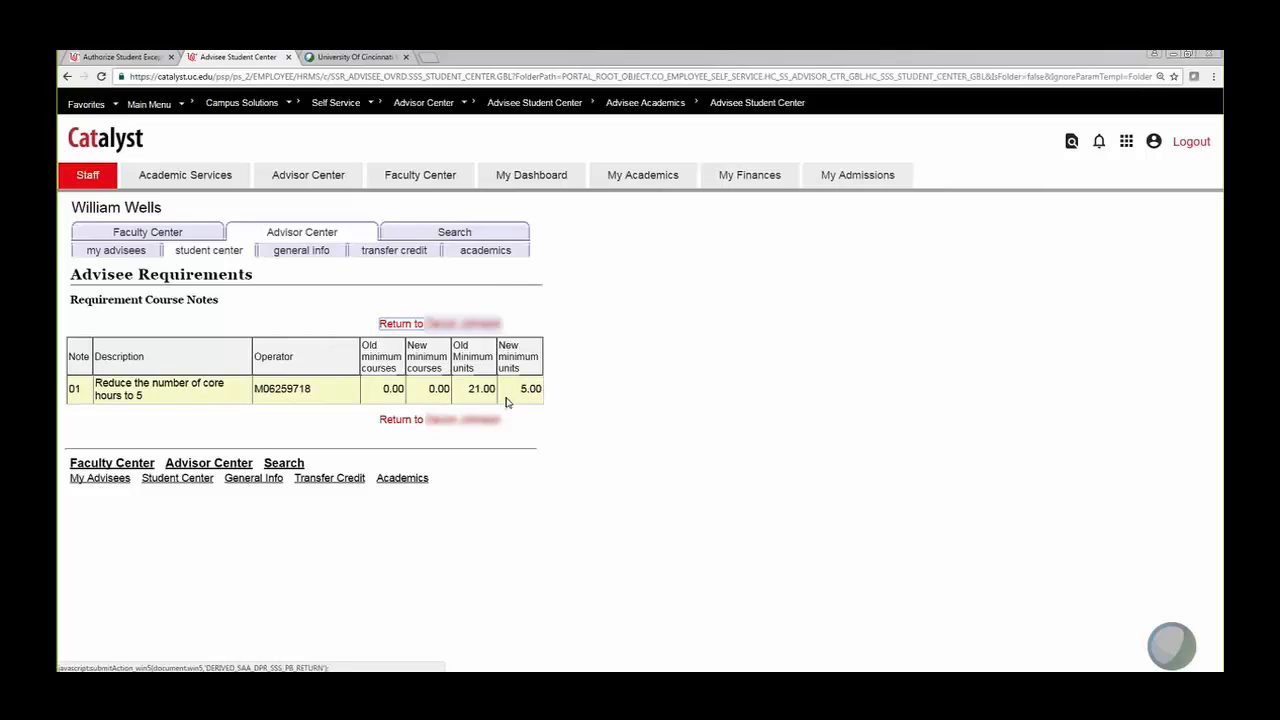
{"action": "left_click", "coordinate": [400, 425]}
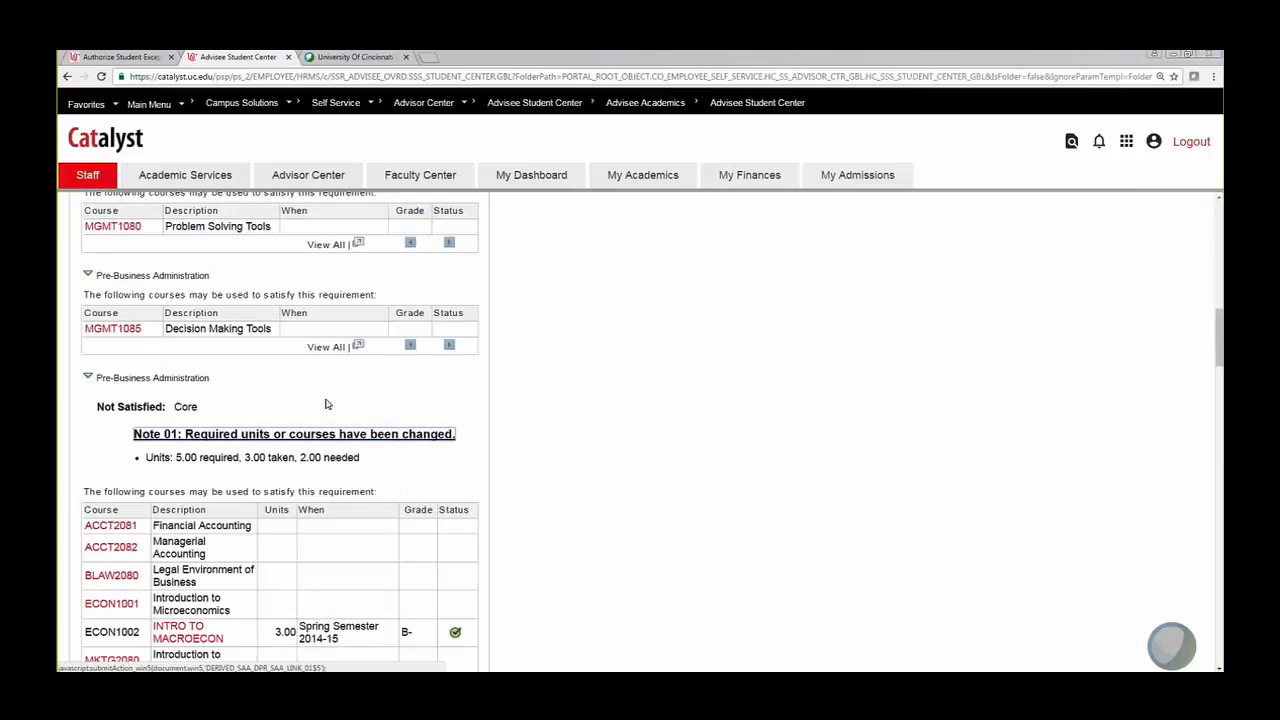
{"action": "scroll", "coordinate": [266, 370], "scroll_direction": "down", "scroll_amount": 1}
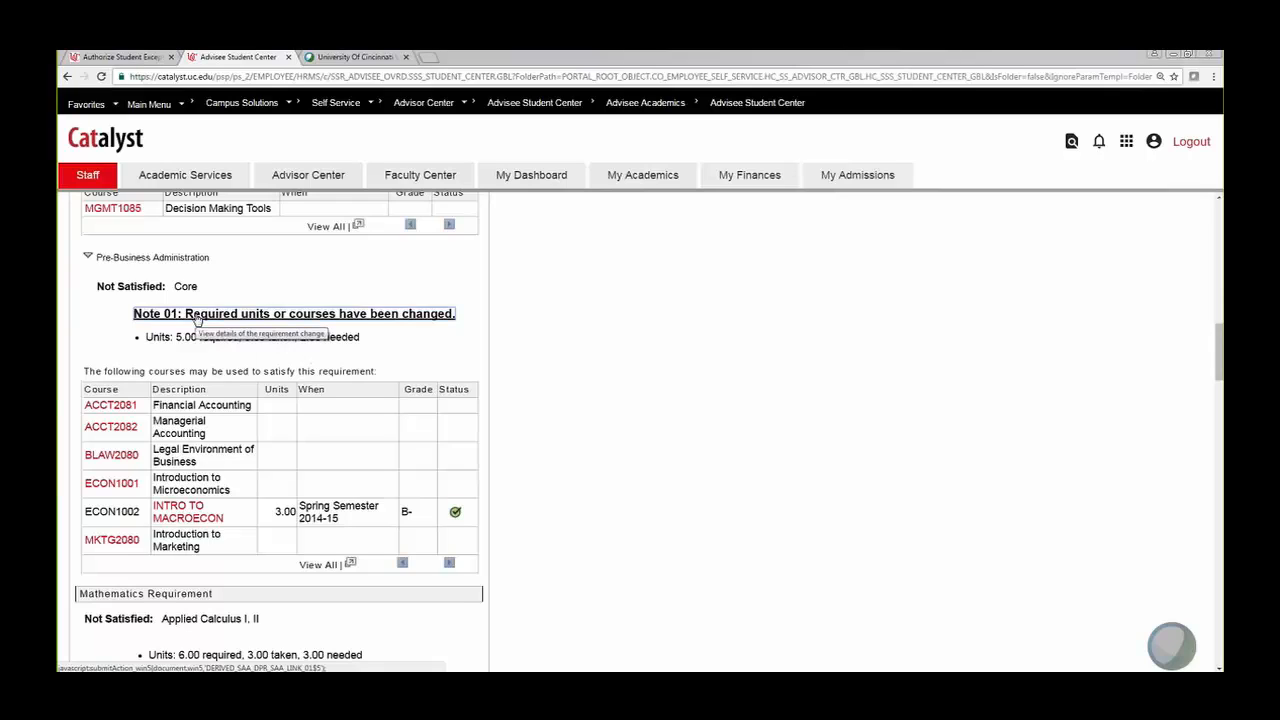
Step: Set the requirement line's Minimum Units to 3.00 and save the requirement-change exception
{"action": "left_click", "coordinate": [137, 62]}
{"action": "left_click", "coordinate": [543, 465]}
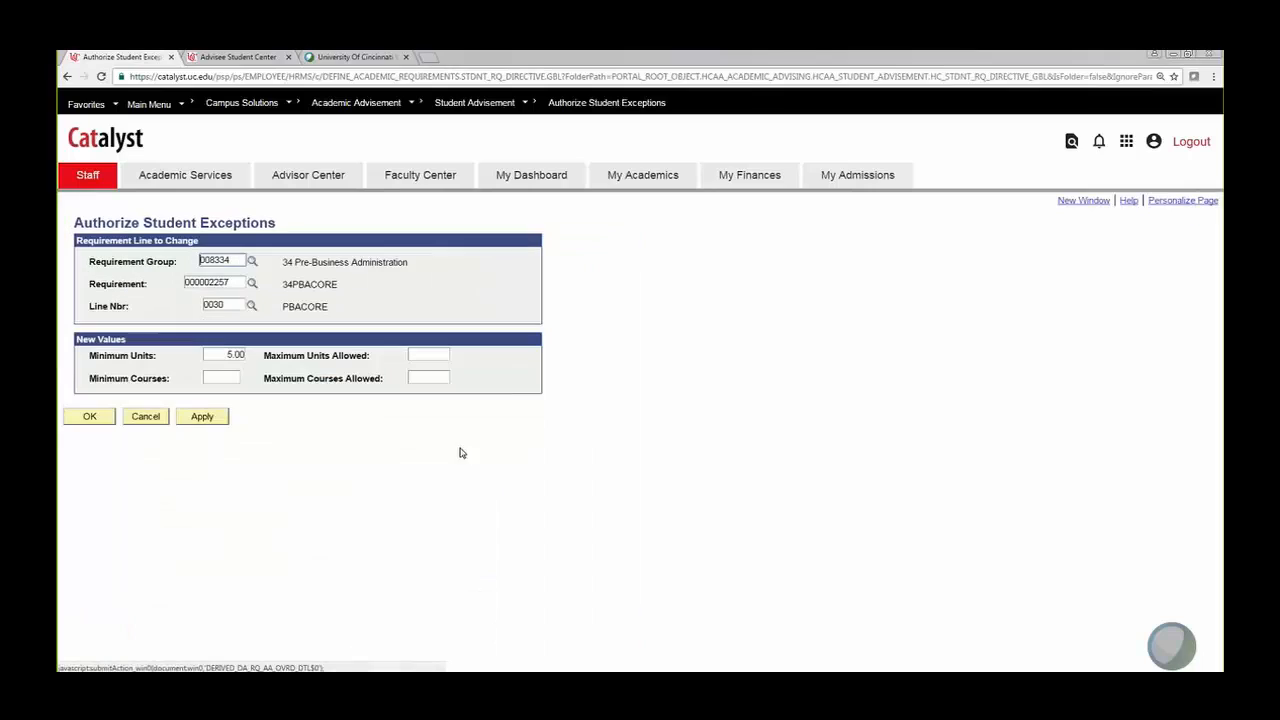
{"action": "left_click", "coordinate": [229, 355]}
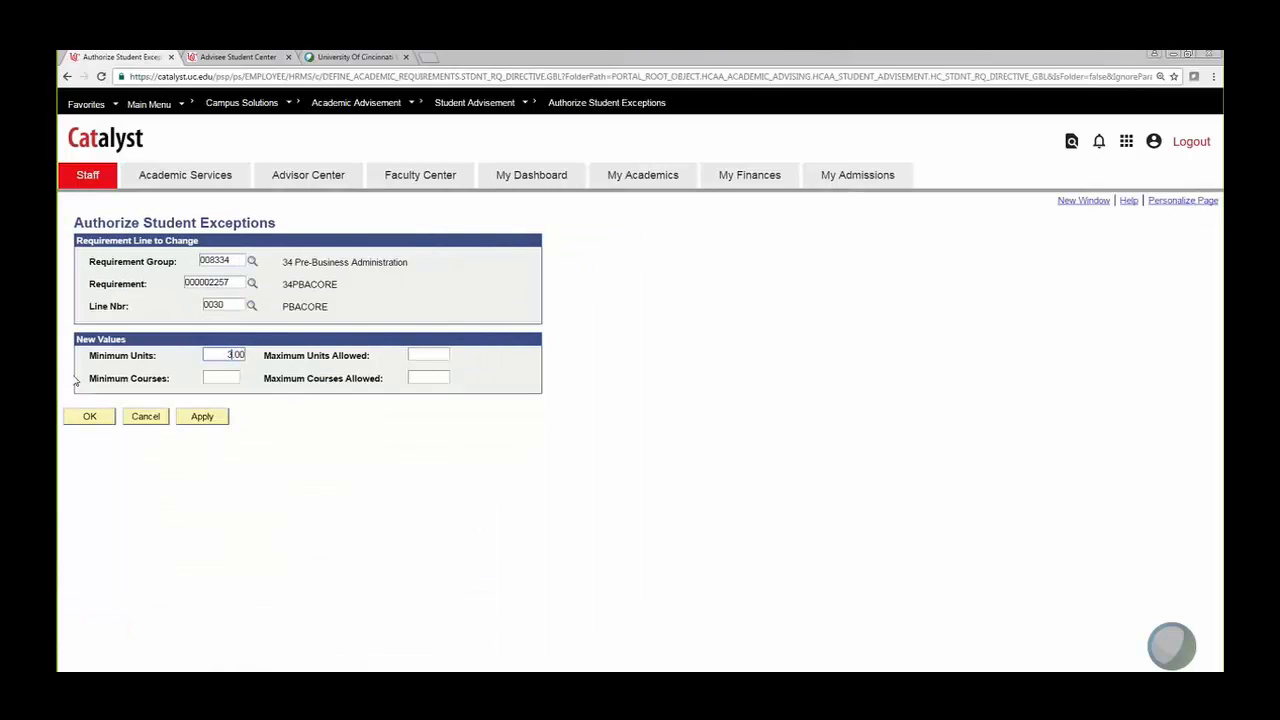
{"action": "left_click", "coordinate": [89, 417]}
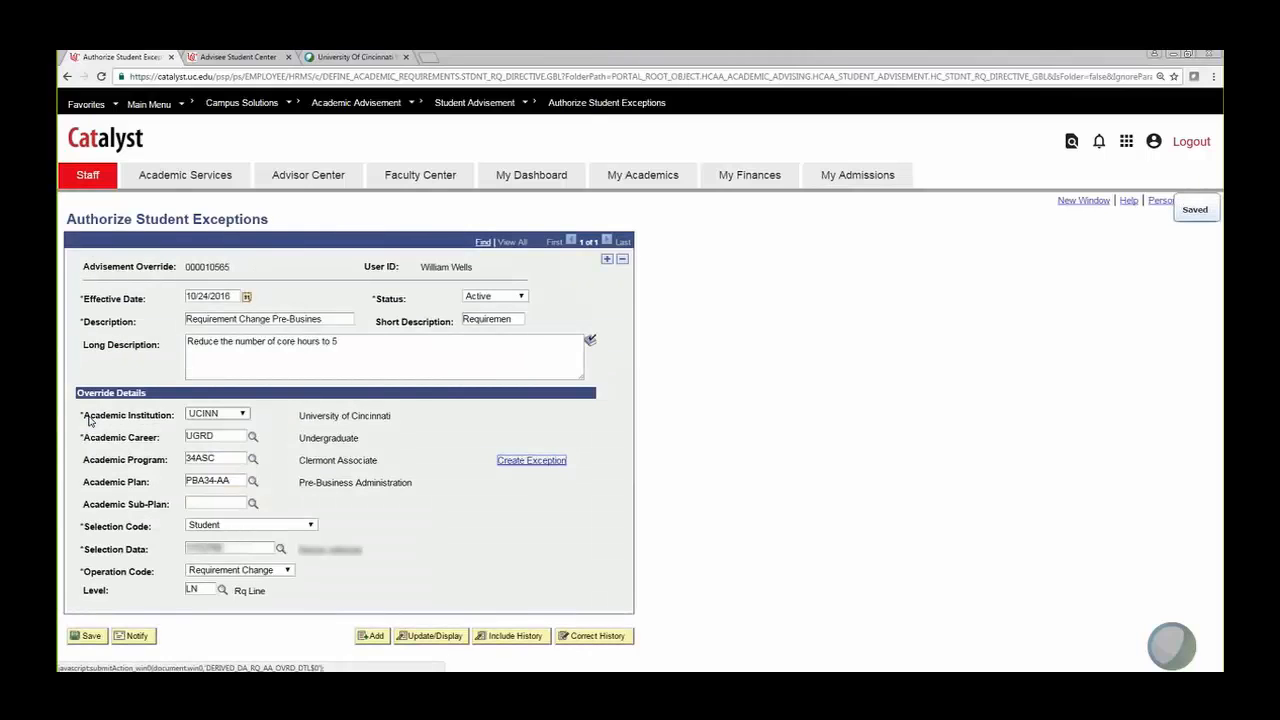
{"action": "left_click", "coordinate": [89, 638]}
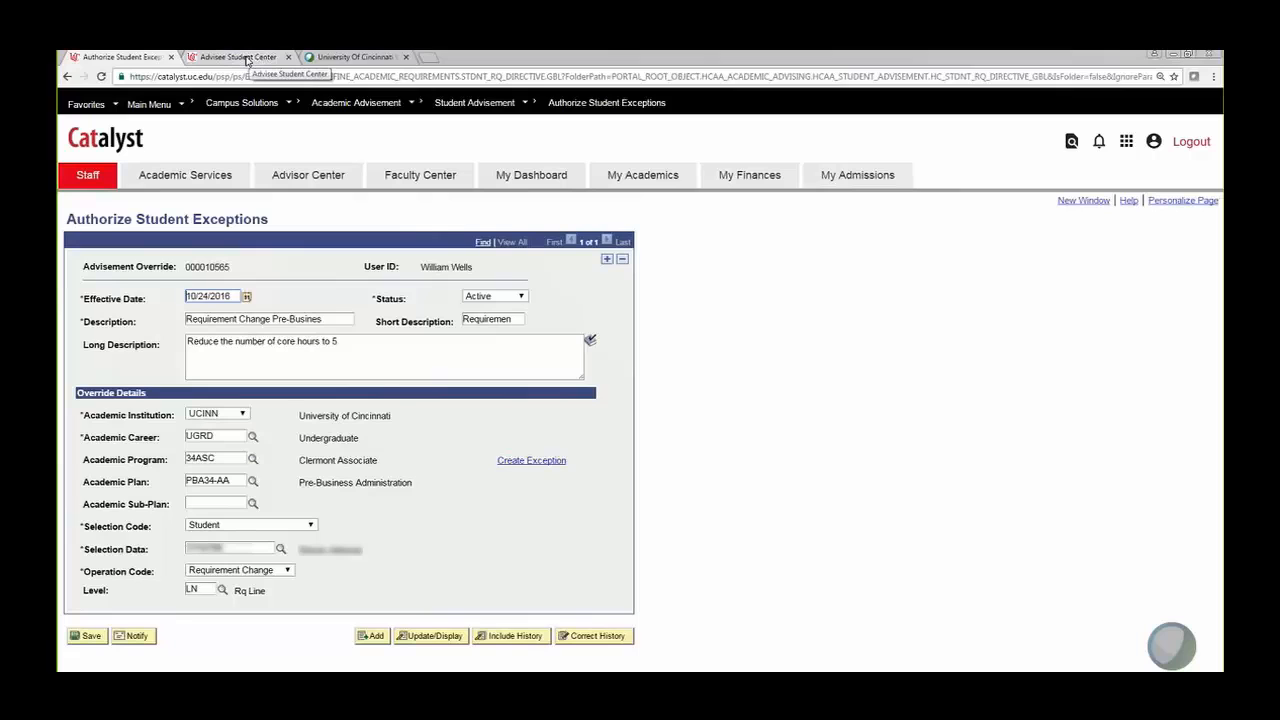
{"action": "left_click", "coordinate": [247, 60]}
Step: Regenerate the academic requirements and expand Pre-Business Core, now Satisfied with ECON1002
{"action": "scroll", "coordinate": [553, 545], "scroll_direction": "down", "scroll_amount": 10}
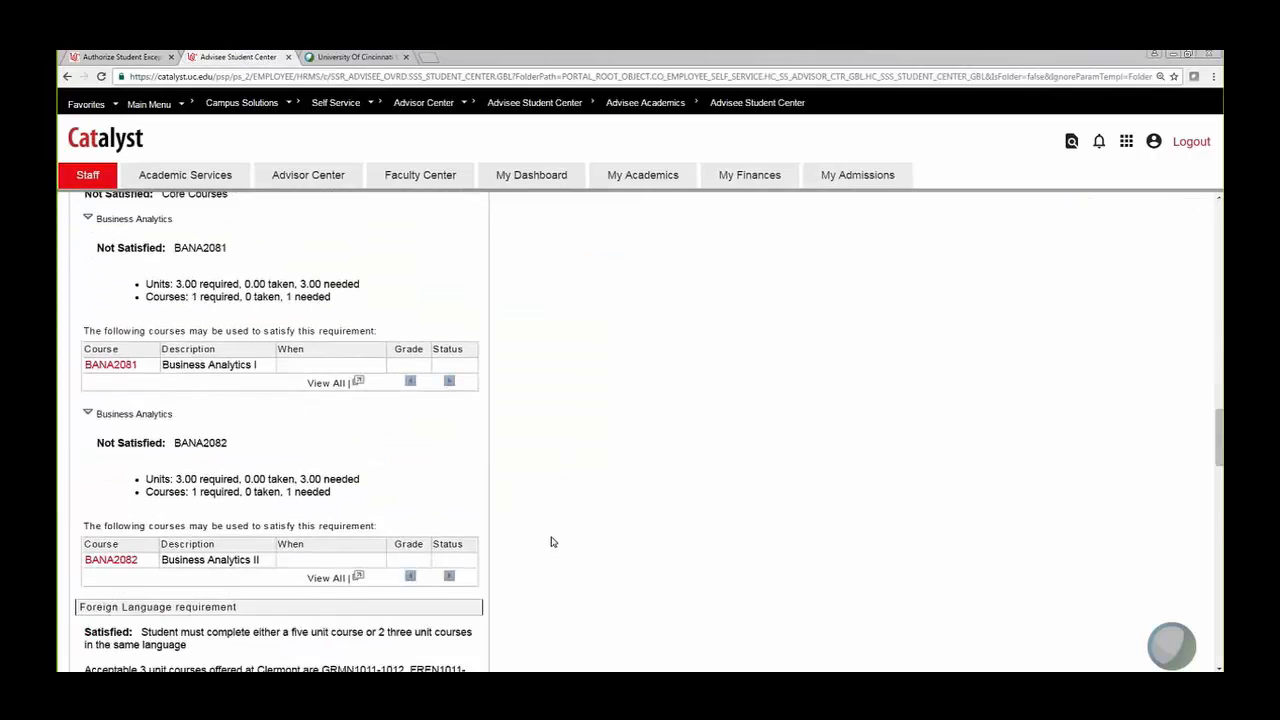
{"action": "scroll", "coordinate": [550, 542], "scroll_direction": "down", "scroll_amount": 15}
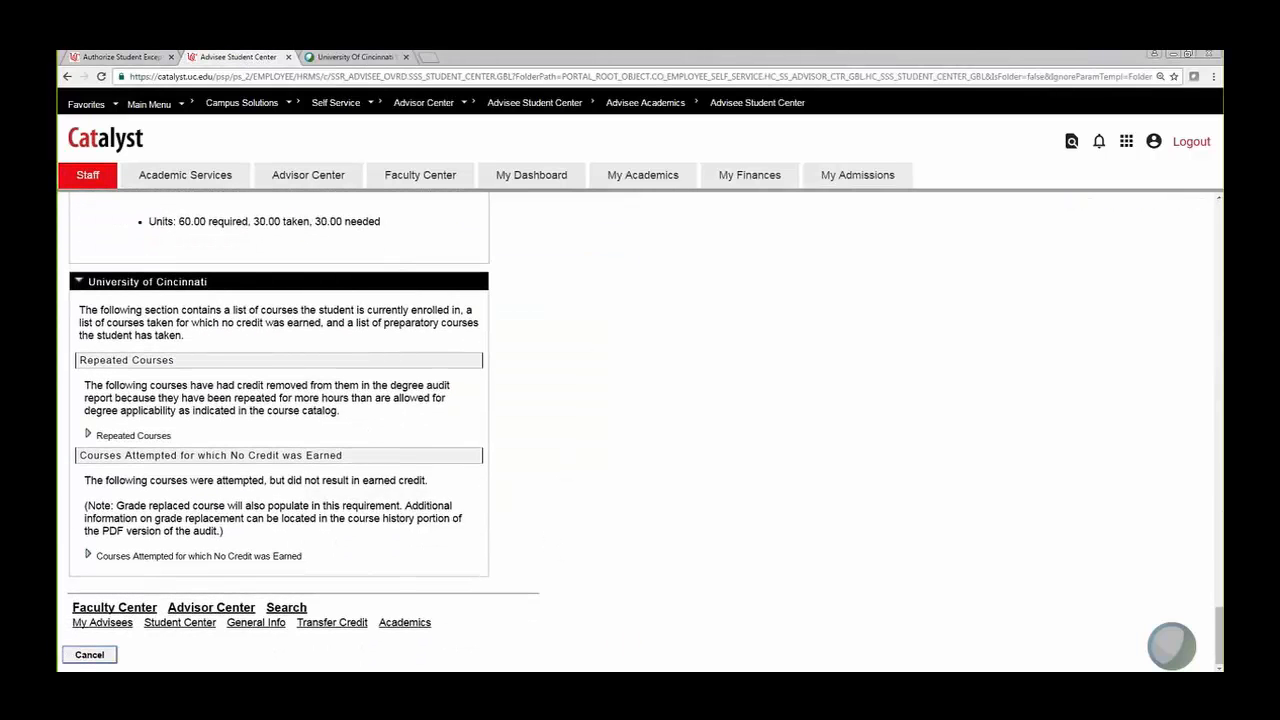
{"action": "left_click", "coordinate": [100, 655]}
{"action": "left_click", "coordinate": [178, 405]}
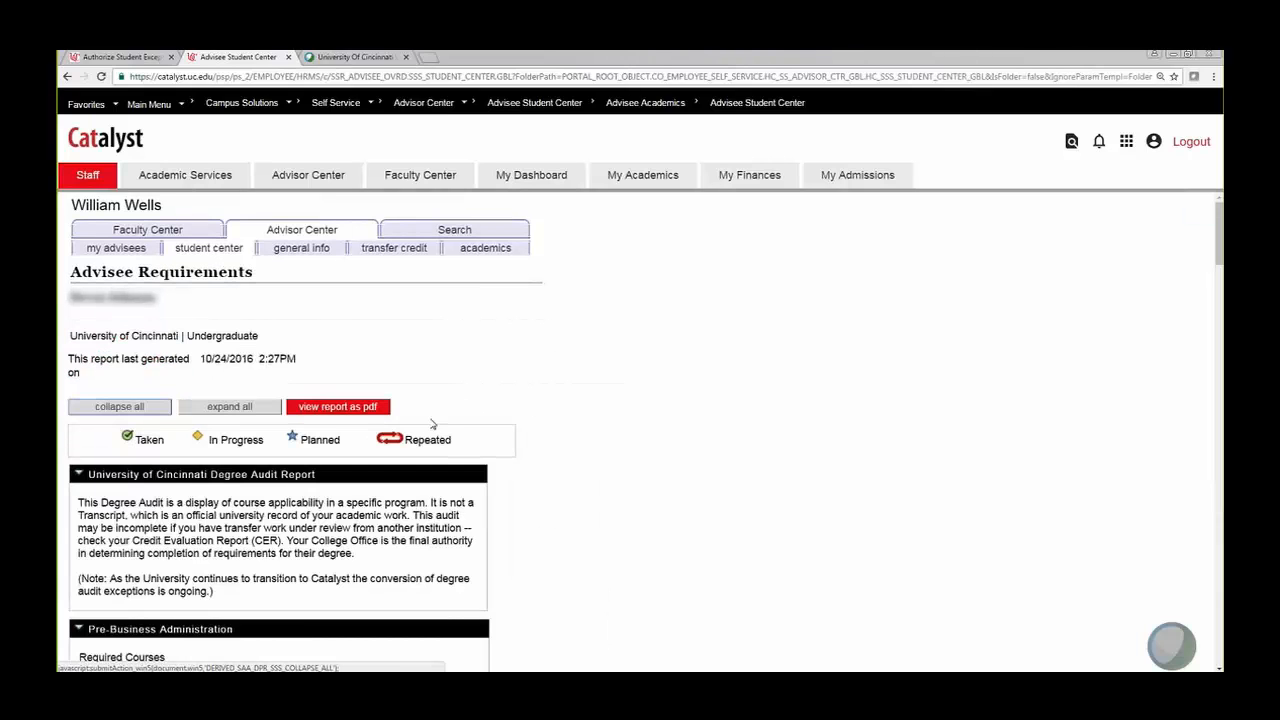
{"action": "scroll", "coordinate": [432, 424], "scroll_direction": "down", "scroll_amount": 12}
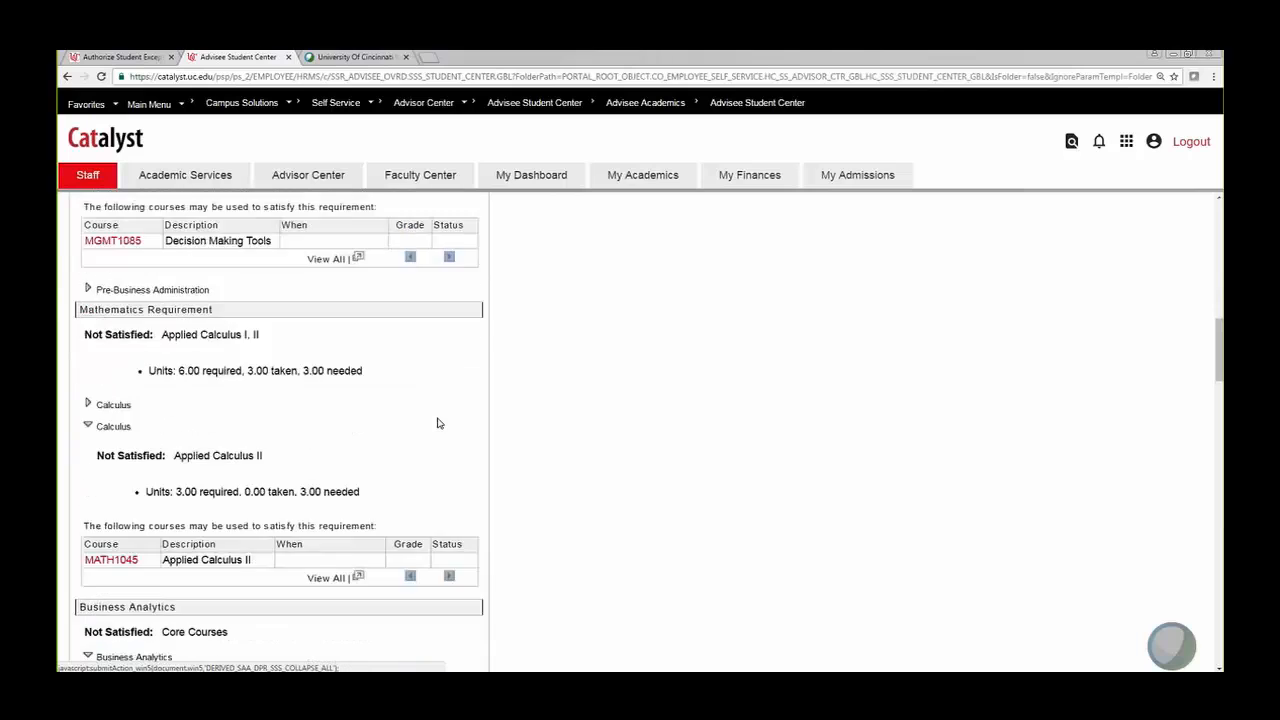
{"action": "scroll", "coordinate": [437, 423], "scroll_direction": "down", "scroll_amount": 2}
{"action": "scroll", "coordinate": [434, 420], "scroll_direction": "up", "scroll_amount": 3}
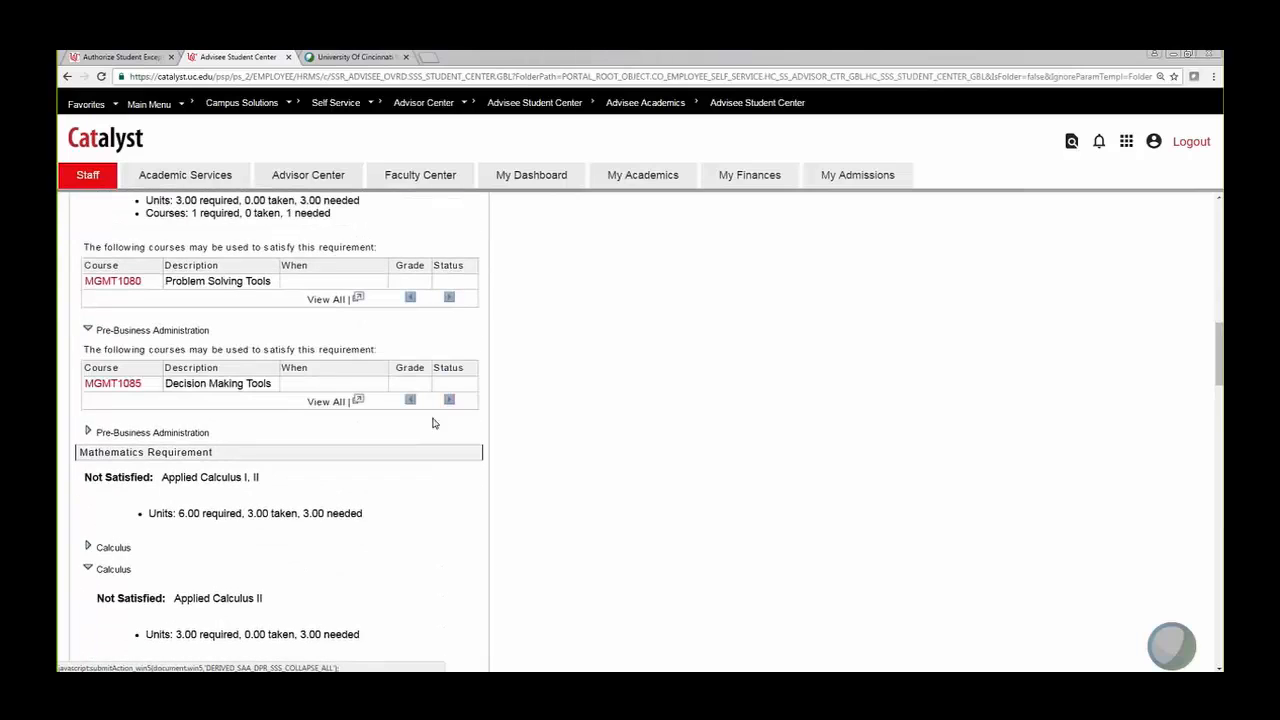
{"action": "left_click", "coordinate": [88, 434]}
Step: Request the degree audit as a PDF report
{"action": "scroll", "coordinate": [249, 440], "scroll_direction": "down", "scroll_amount": 3}
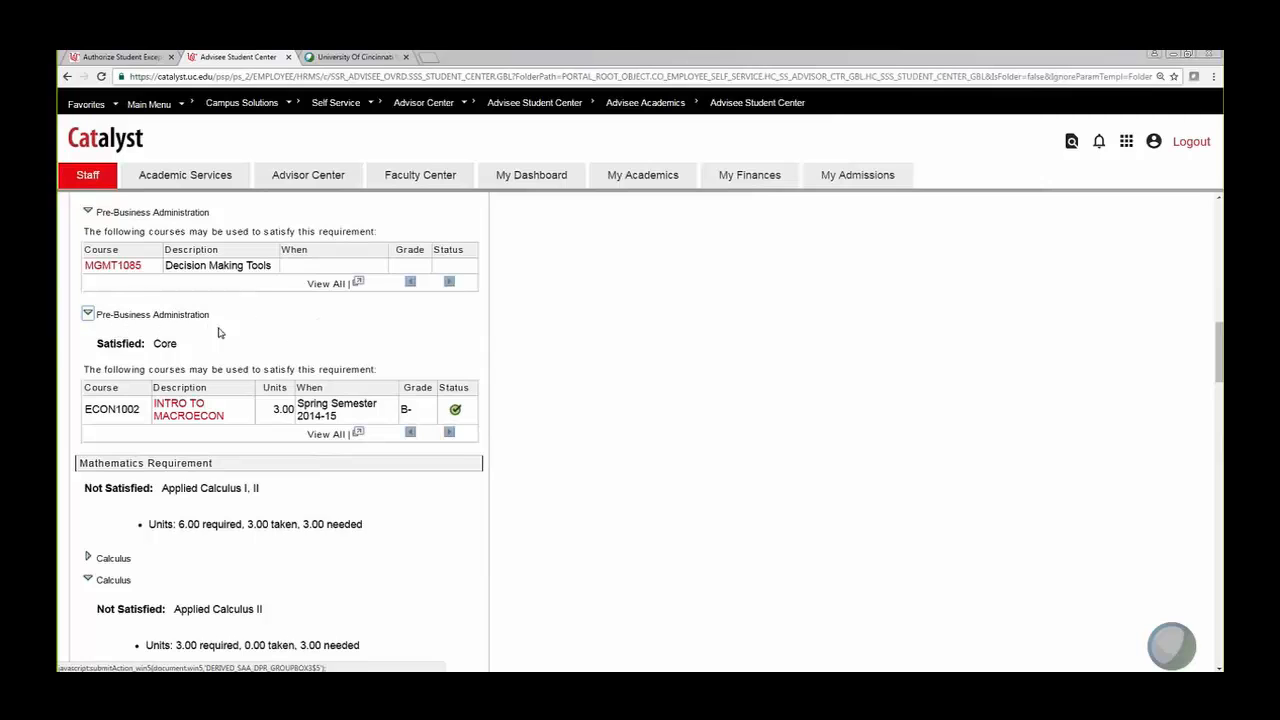
{"action": "scroll", "coordinate": [402, 360], "scroll_direction": "up", "scroll_amount": 5}
{"action": "scroll", "coordinate": [402, 360], "scroll_direction": "up", "scroll_amount": 10}
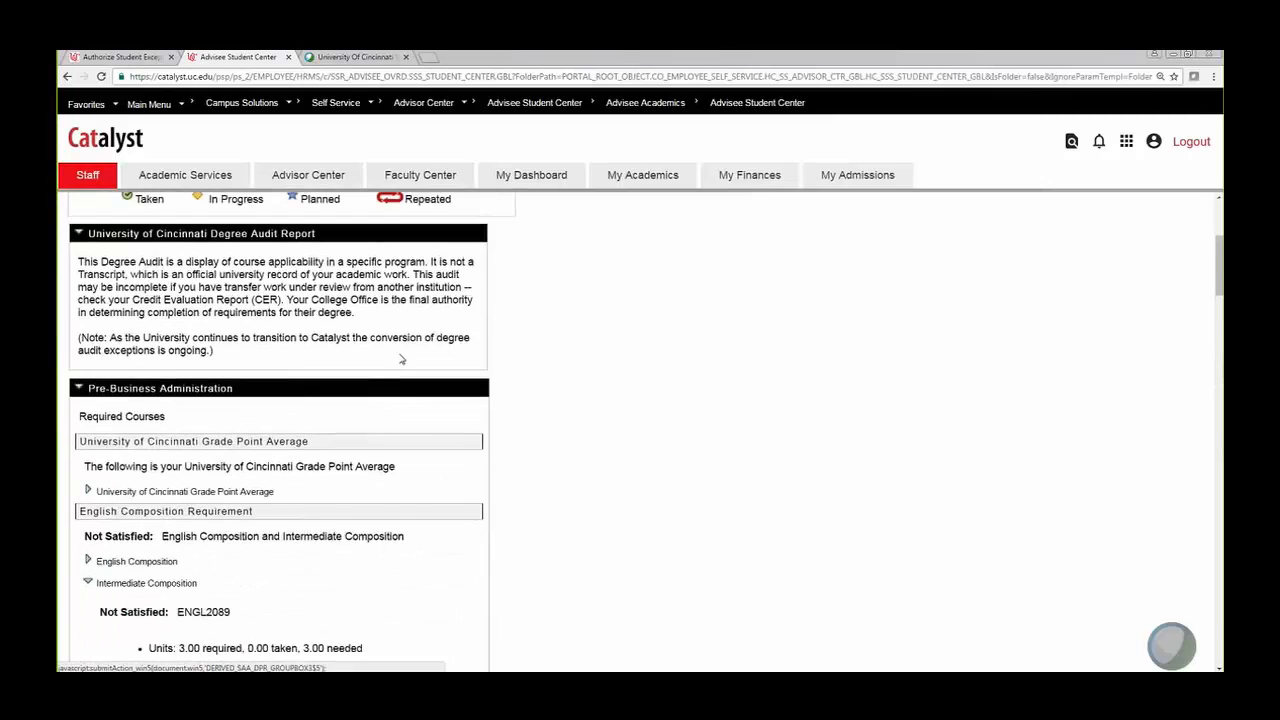
{"action": "left_click", "coordinate": [348, 407]}
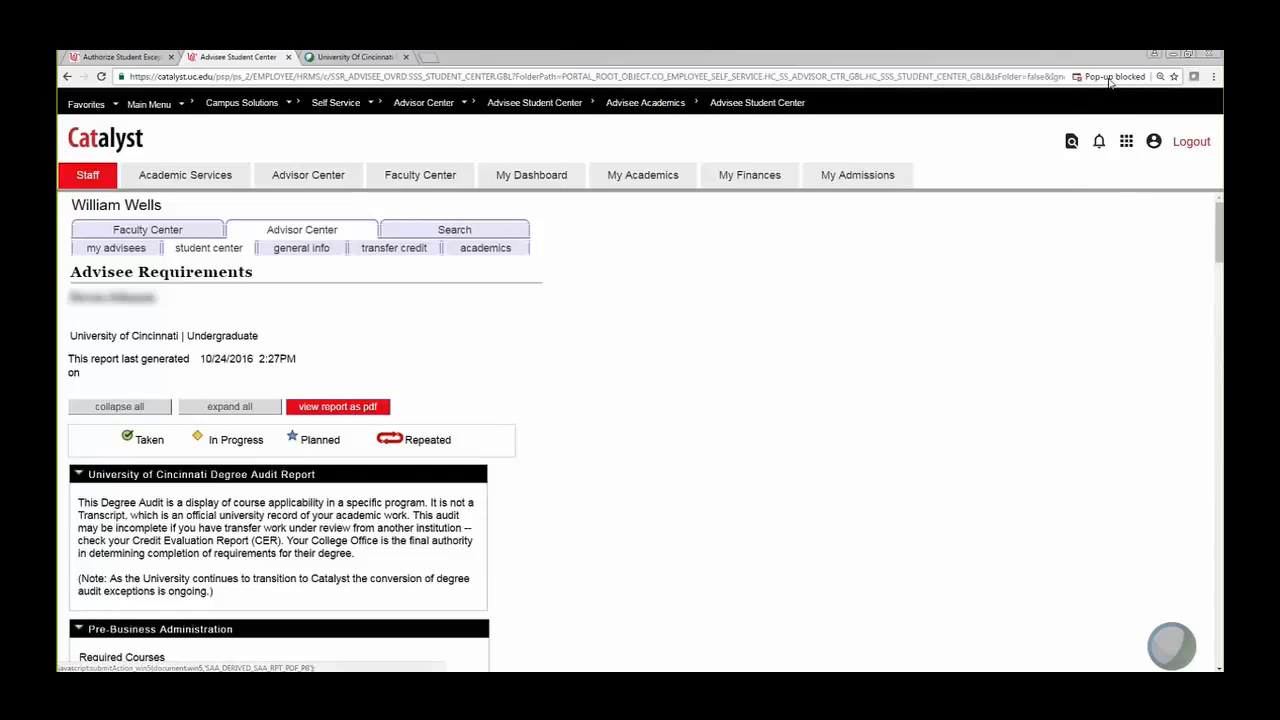
Step: Always allow Catalyst pop-ups and request the degree audit PDF report again
{"action": "left_click", "coordinate": [1110, 77]}
{"action": "left_click", "coordinate": [819, 133]}
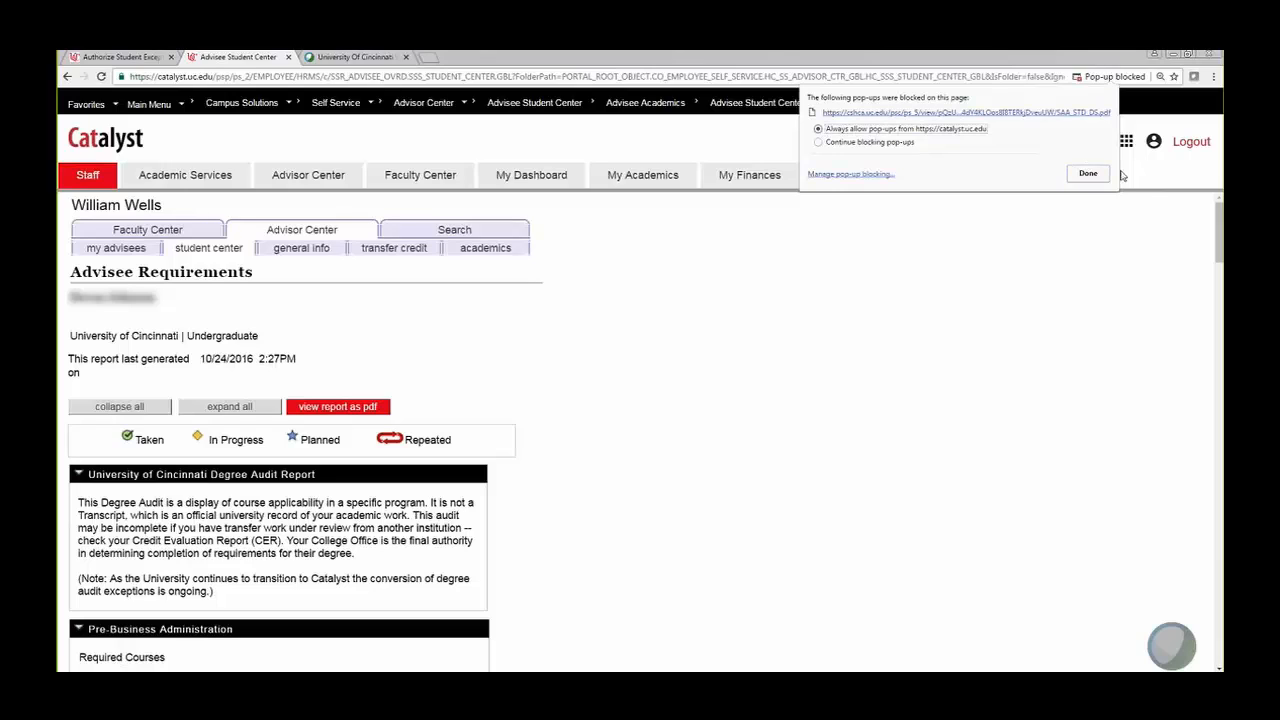
{"action": "left_click", "coordinate": [1087, 173]}
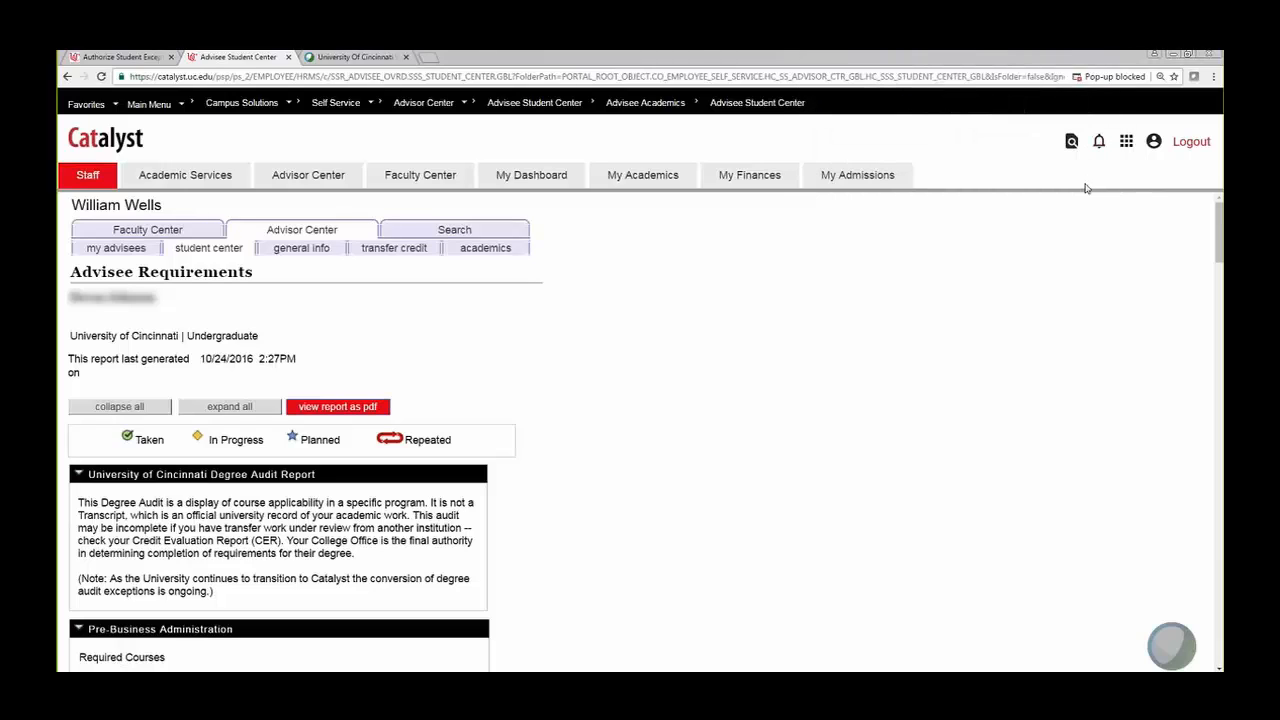
{"action": "left_click", "coordinate": [345, 408]}
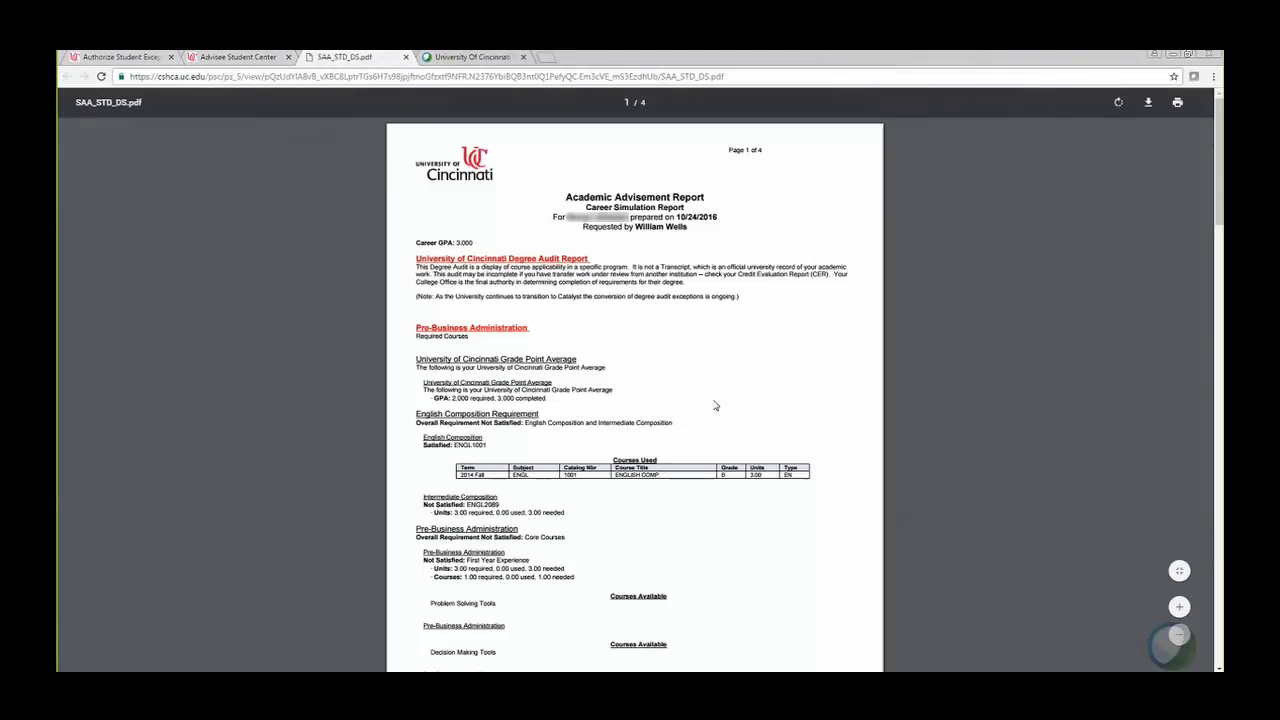
Step: Highlight the Pre-Business heading and notice of Core minimum units changed 21.00 to 3.00, then close
{"action": "scroll", "coordinate": [669, 317], "scroll_direction": "down", "scroll_amount": 3}
{"action": "scroll", "coordinate": [669, 317], "scroll_direction": "down", "scroll_amount": 2}
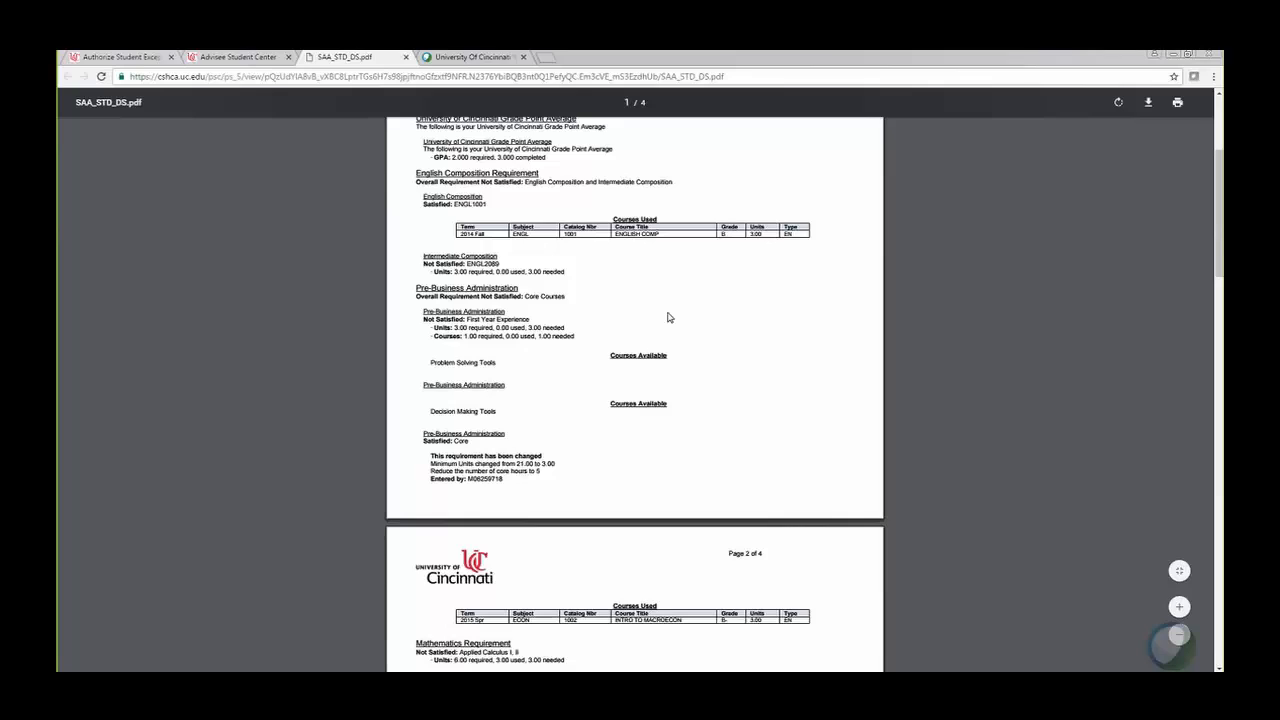
{"action": "scroll", "coordinate": [669, 317], "scroll_direction": "down", "scroll_amount": 3}
{"action": "left_click_drag", "start_coordinate": [420, 252], "coordinate": [508, 250]}
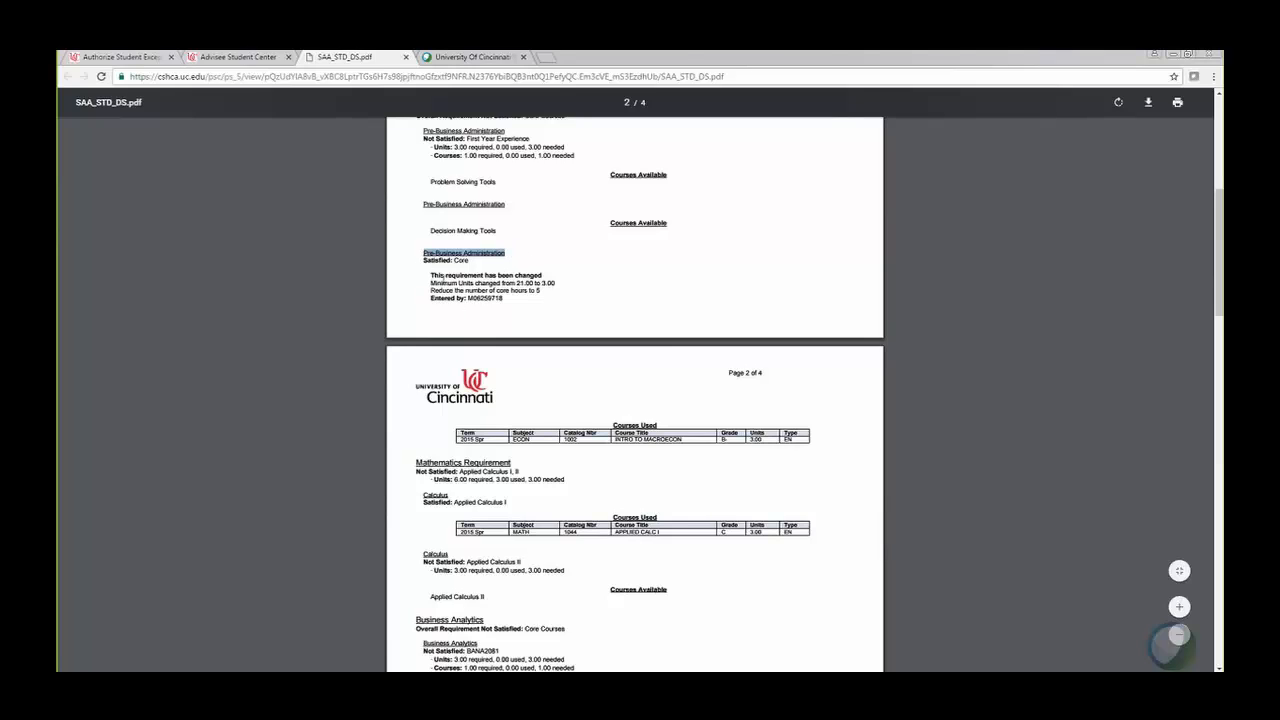
{"action": "left_click_drag", "start_coordinate": [427, 273], "coordinate": [544, 268]}
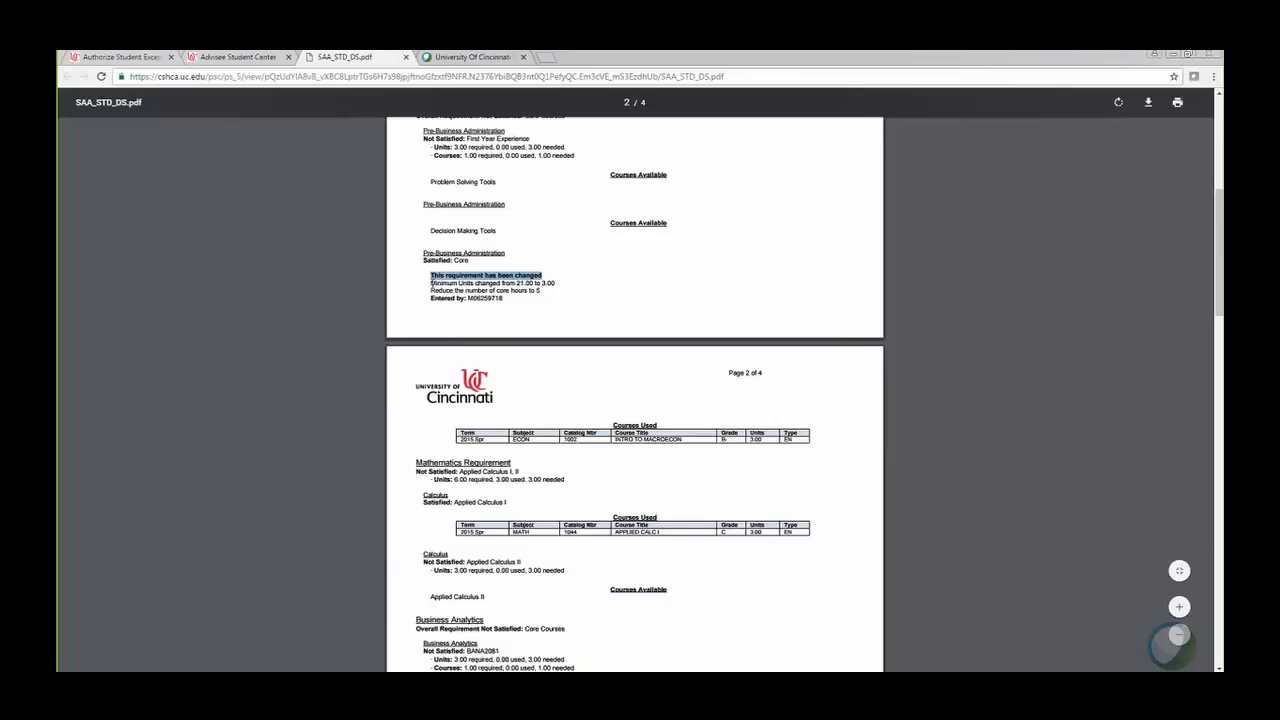
{"action": "left_click_drag", "start_coordinate": [432, 283], "coordinate": [542, 292]}
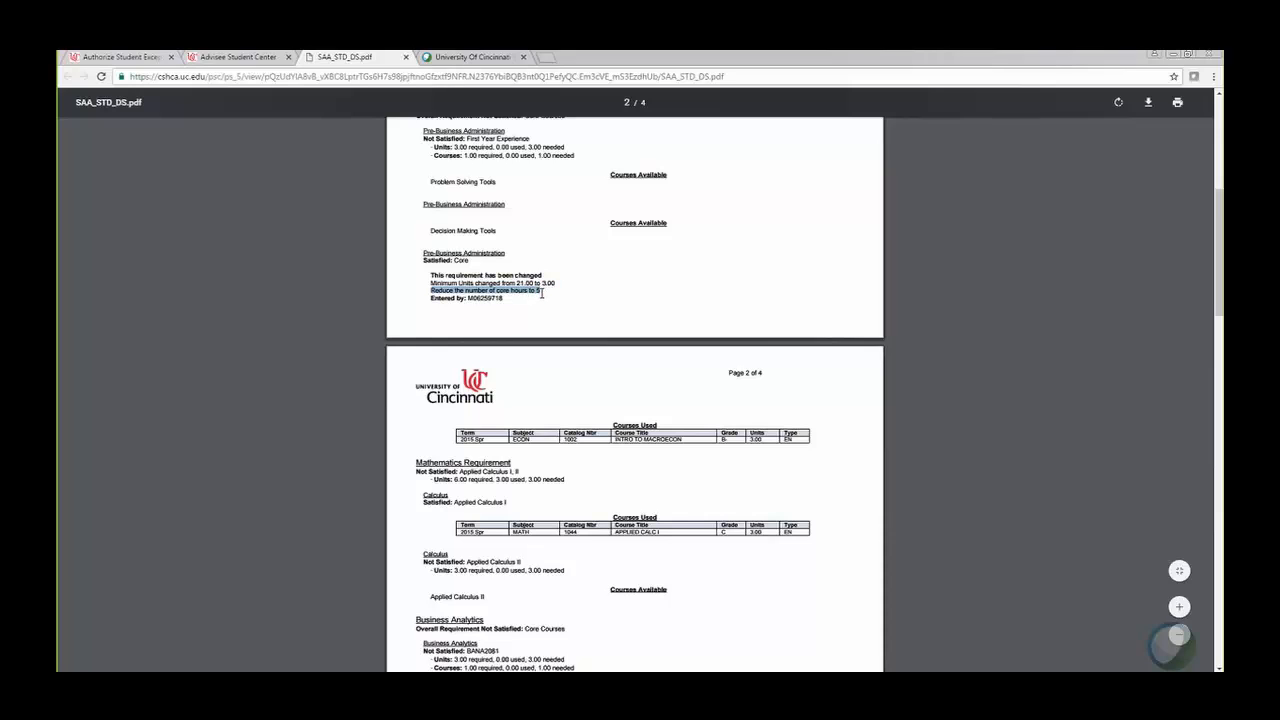
{"action": "scroll", "coordinate": [542, 292], "scroll_direction": "down", "scroll_amount": 2}
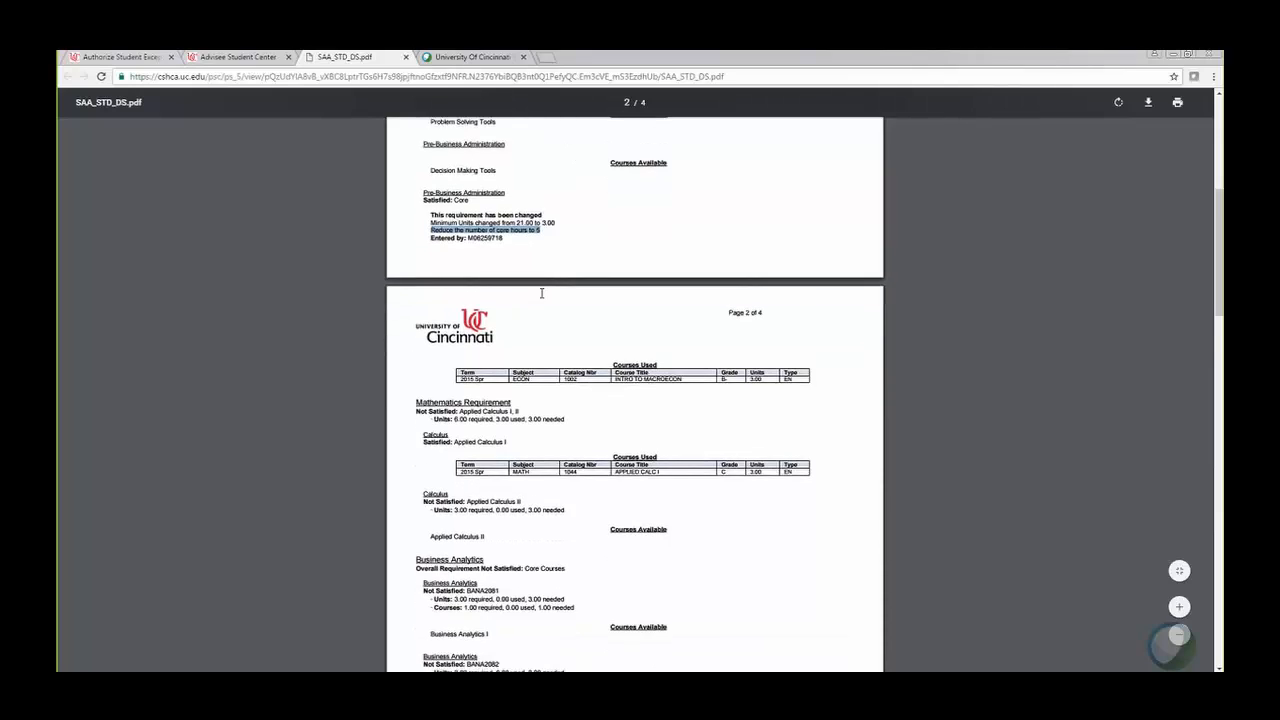
{"action": "scroll", "coordinate": [545, 297], "scroll_direction": "up", "scroll_amount": 3}
{"action": "scroll", "coordinate": [545, 297], "scroll_direction": "up", "scroll_amount": 7}
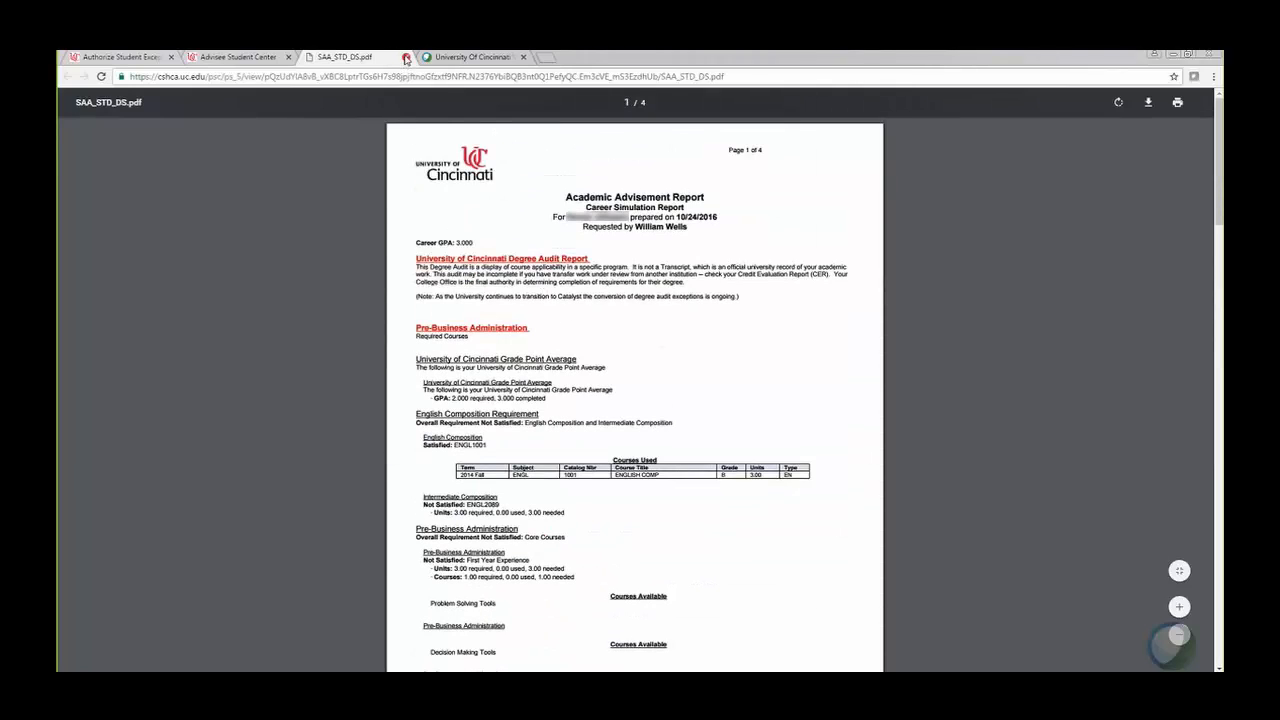
{"action": "left_click", "coordinate": [405, 58]}
Step: Review the Advisee Requirements page, then return to the PBA34-AA Authorize Student Exceptions form
{"action": "scroll", "coordinate": [537, 388], "scroll_direction": "down", "scroll_amount": 1}
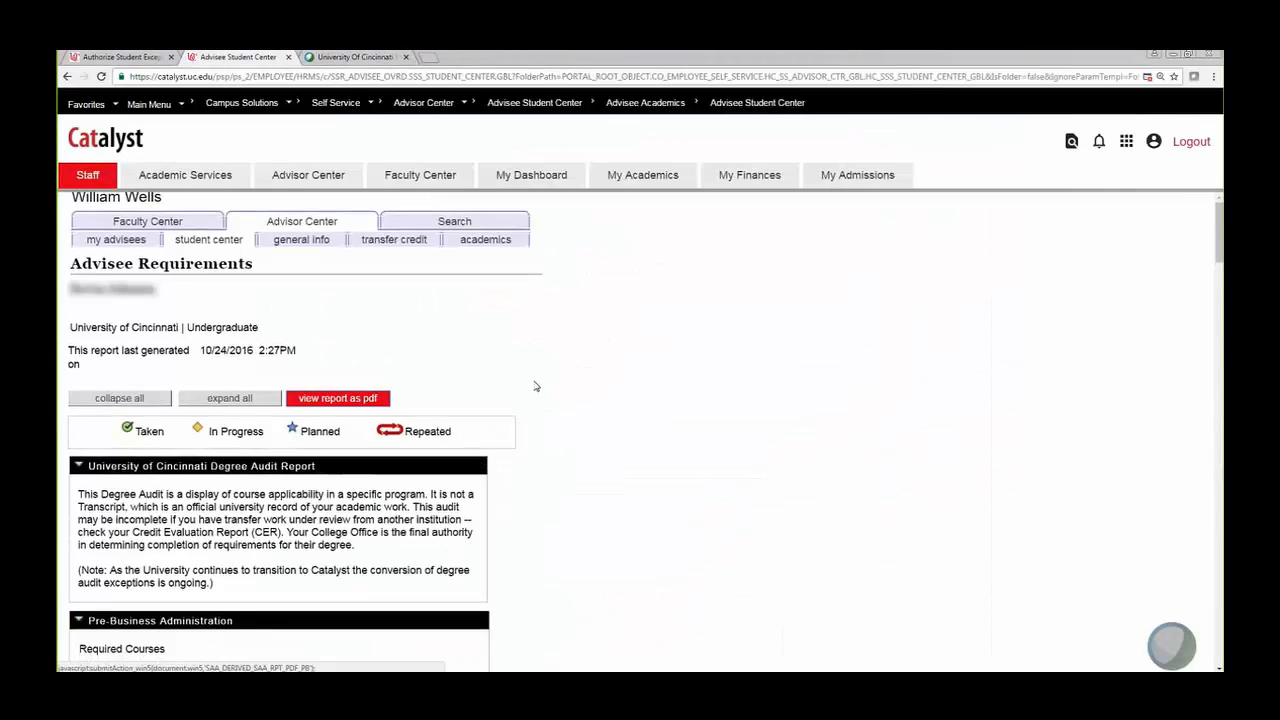
{"action": "scroll", "coordinate": [535, 386], "scroll_direction": "down", "scroll_amount": 15}
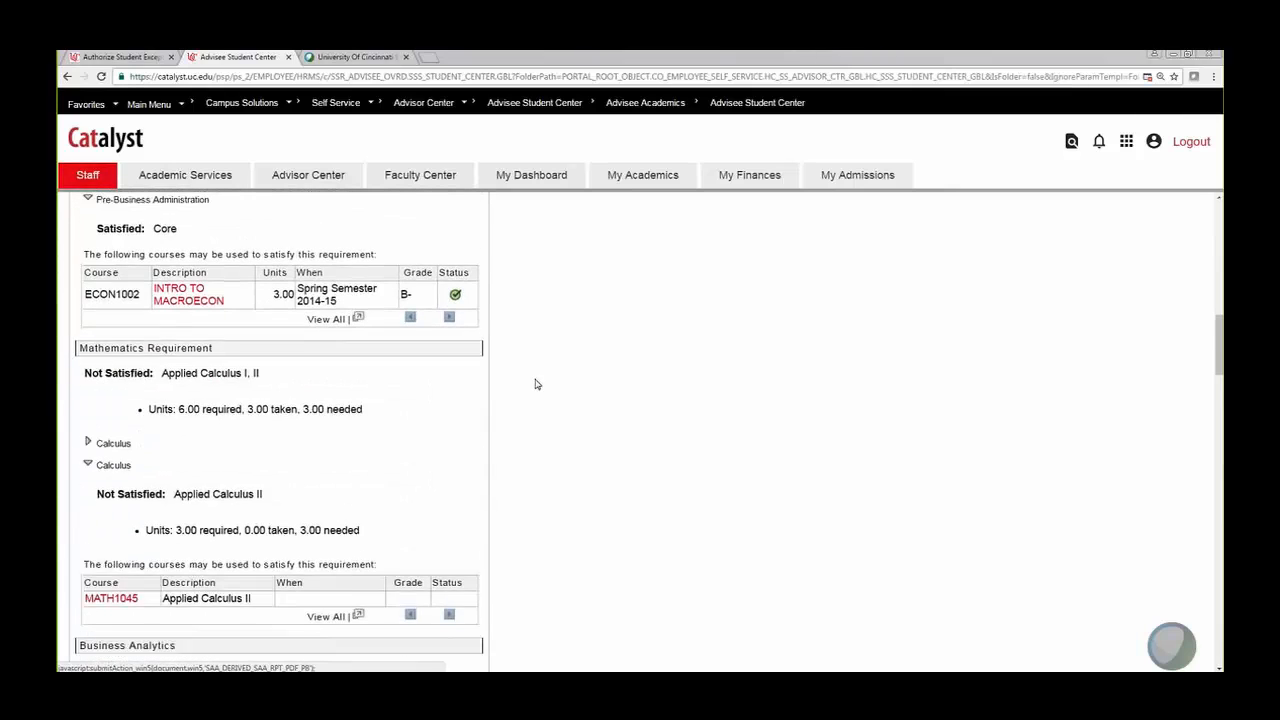
{"action": "scroll", "coordinate": [535, 384], "scroll_direction": "down", "scroll_amount": 3}
{"action": "scroll", "coordinate": [535, 384], "scroll_direction": "up", "scroll_amount": 5}
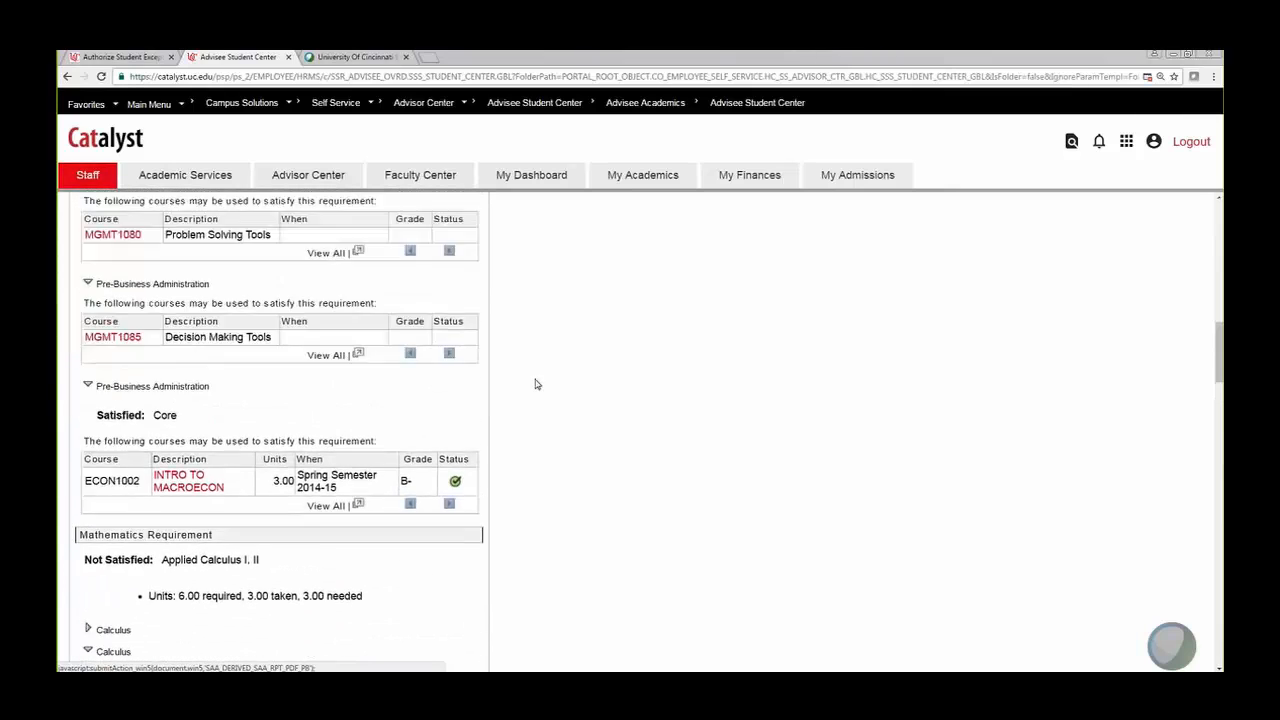
{"action": "scroll", "coordinate": [535, 384], "scroll_direction": "up", "scroll_amount": 3}
{"action": "scroll", "coordinate": [536, 384], "scroll_direction": "down", "scroll_amount": 1}
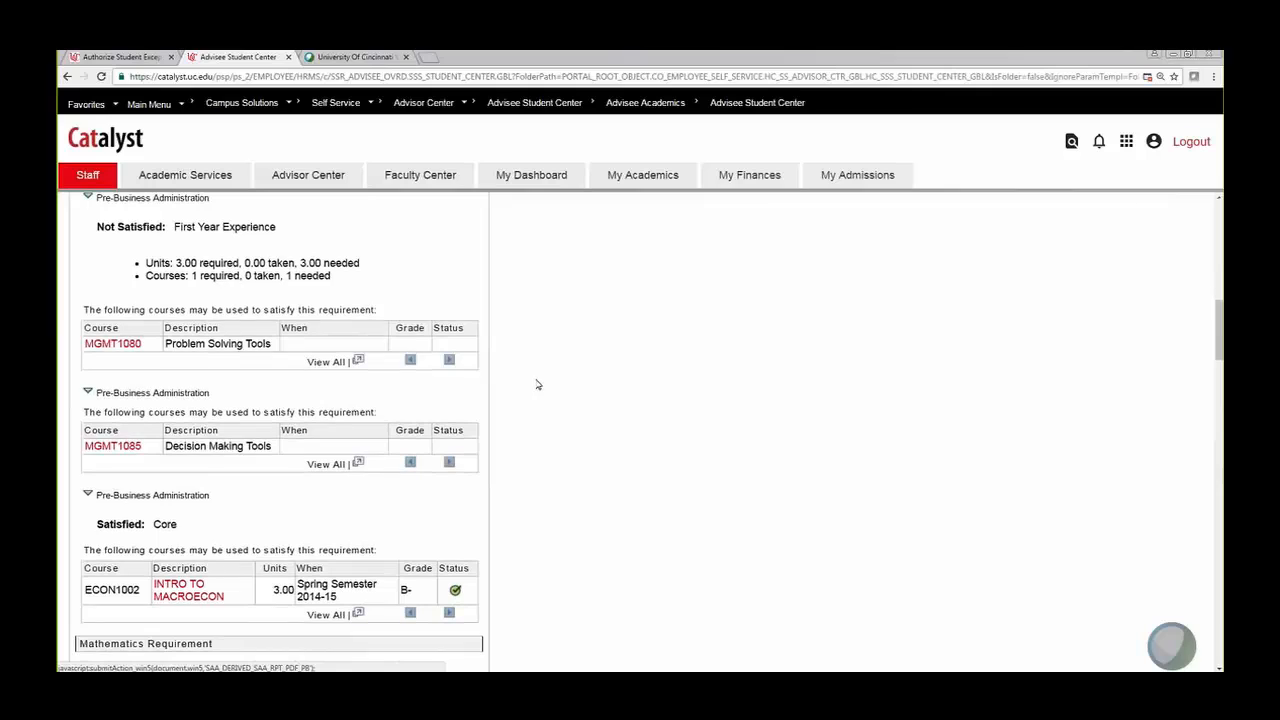
{"action": "left_click", "coordinate": [118, 57]}
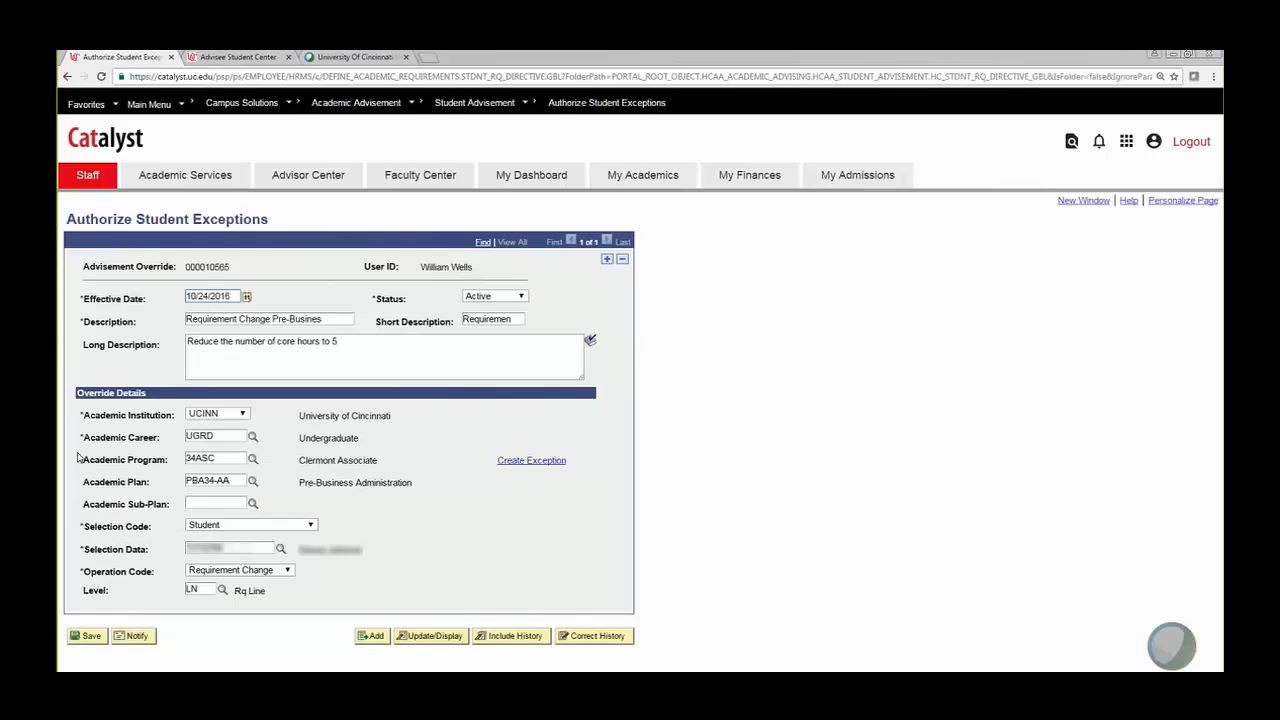
Step: Start another requirement-line exception and clear its 3.00 Minimum Units value
{"action": "left_click", "coordinate": [532, 461]}
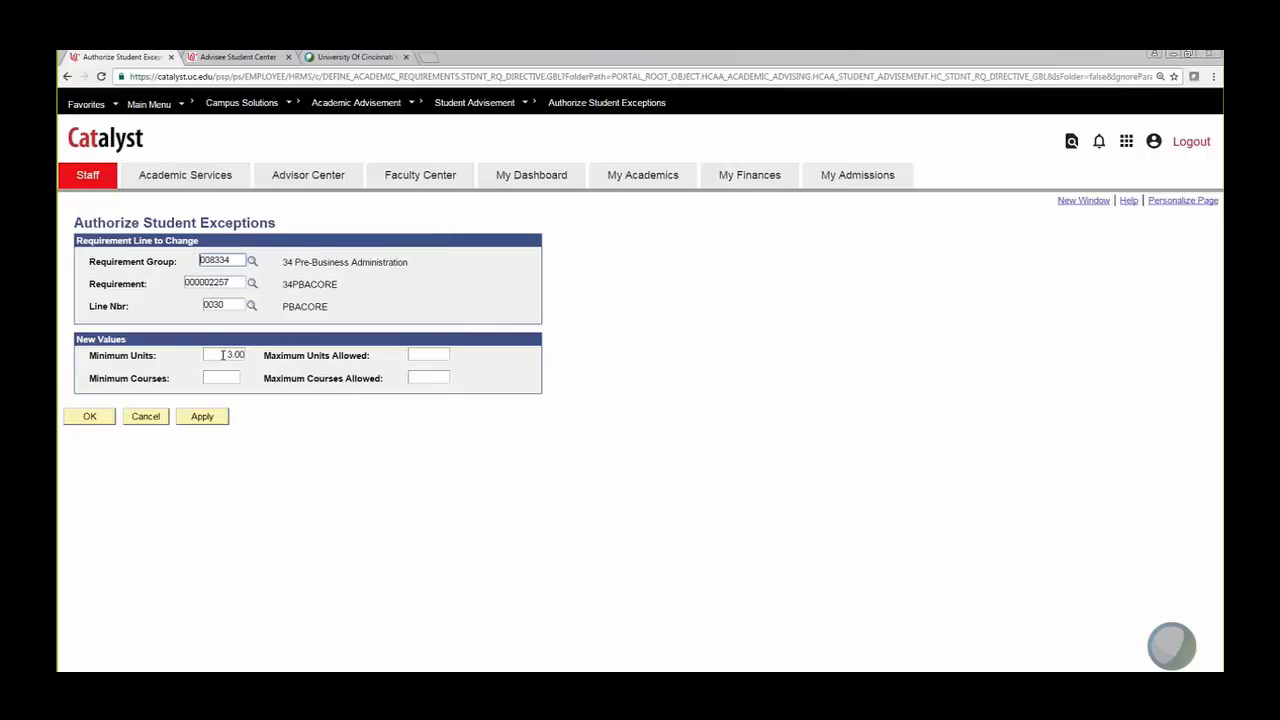
{"action": "left_click_drag", "start_coordinate": [222, 355], "coordinate": [246, 355]}
{"action": "left_click", "coordinate": [224, 355]}
{"action": "left_click_drag", "start_coordinate": [226, 355], "coordinate": [246, 355]}
{"action": "left_click", "coordinate": [226, 355]}
{"action": "left_click_drag", "start_coordinate": [228, 355], "coordinate": [253, 354]}
{"action": "key", "text": "BackSpace"}
Step: Select the leftover Minimum Units entry, save the line values, and reopen a requirement-line exception form
{"action": "left_click", "coordinate": [226, 377]}
{"action": "left_click", "coordinate": [235, 355]}
{"action": "left_click_drag", "start_coordinate": [260, 354], "coordinate": [218, 353]}
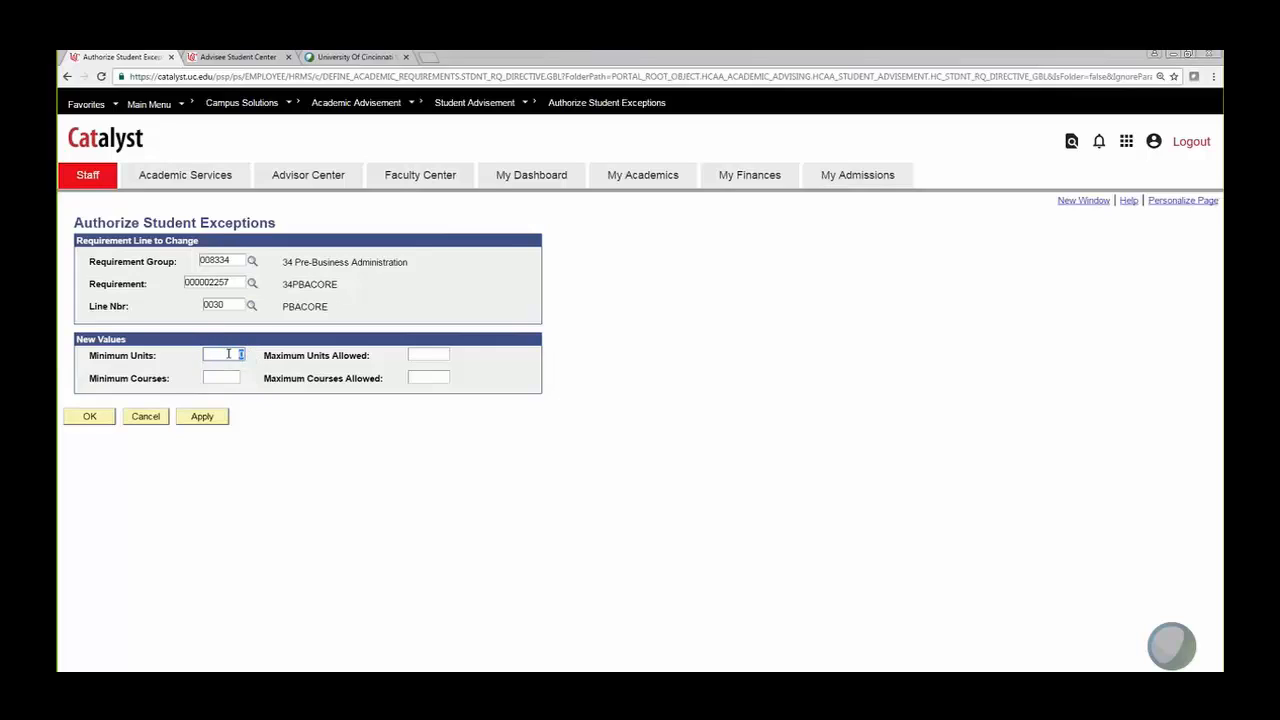
{"action": "left_click", "coordinate": [90, 417]}
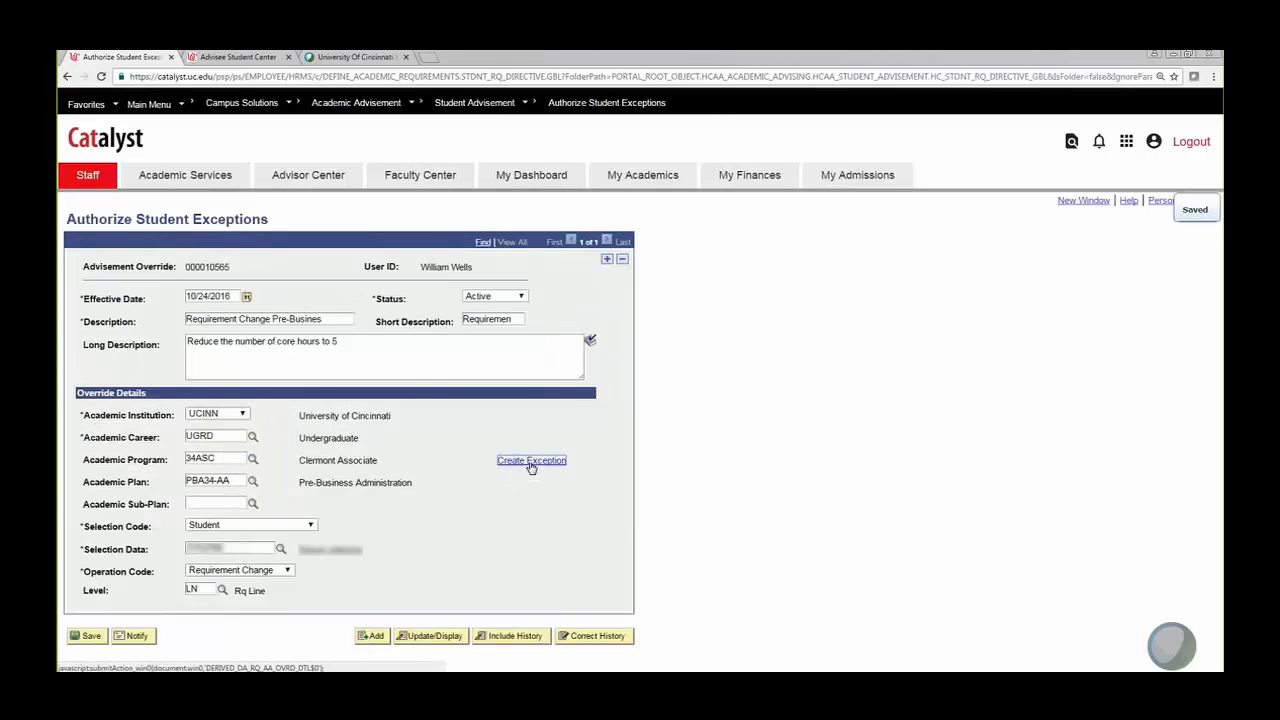
{"action": "left_click", "coordinate": [531, 462]}
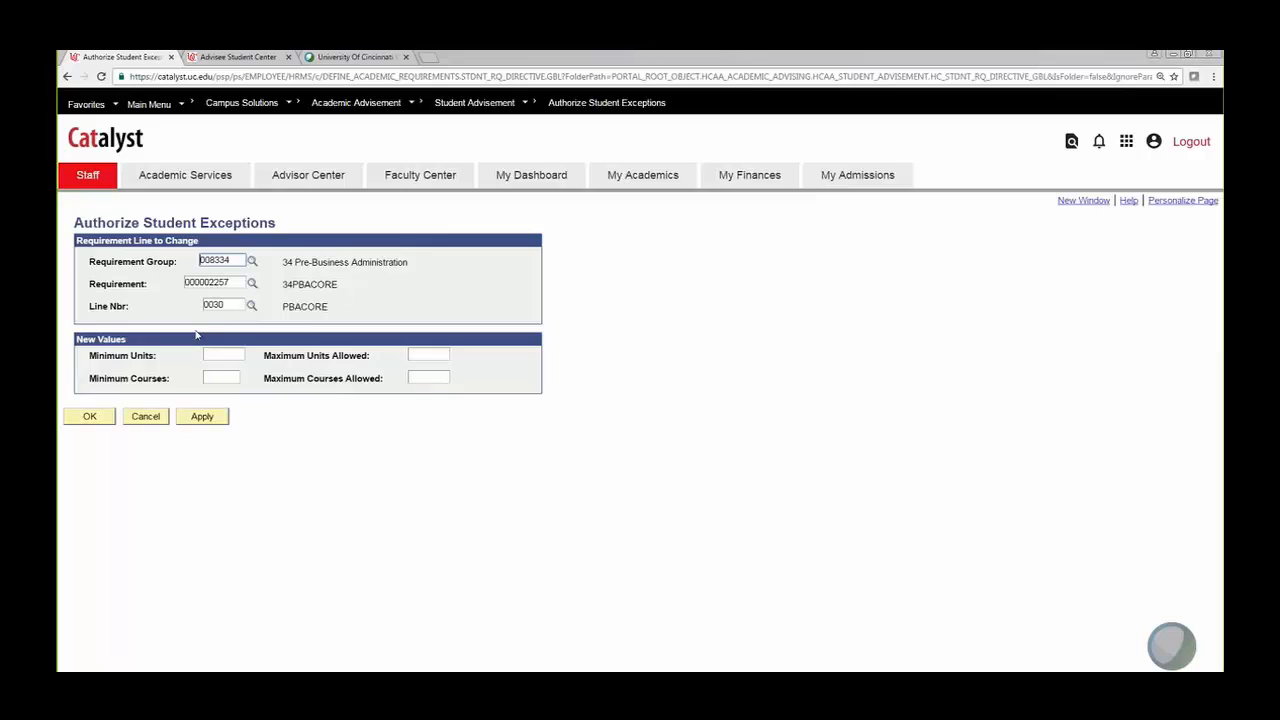
Step: Set the exception to line 0030 PBACORE with Minimum Units 24 and save it
{"action": "left_click", "coordinate": [222, 378]}
{"action": "left_click", "coordinate": [226, 353]}
{"action": "left_click", "coordinate": [240, 307]}
{"action": "left_click", "coordinate": [252, 306]}
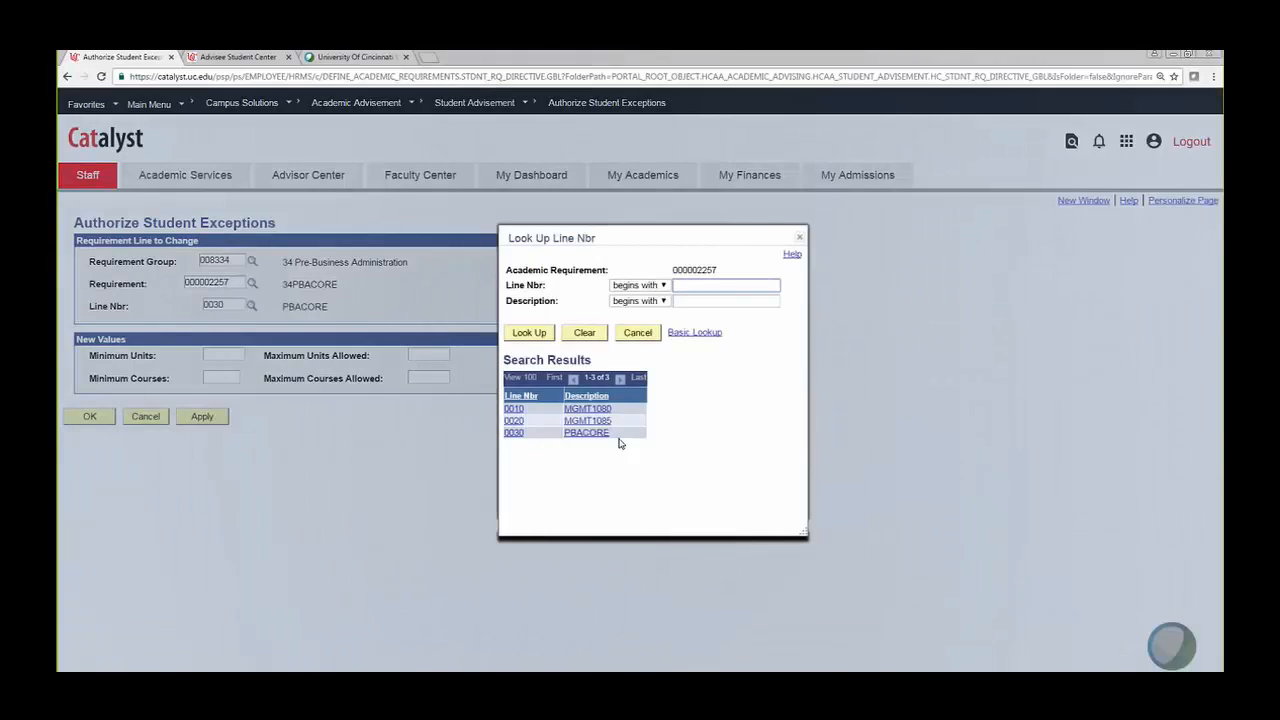
{"action": "left_click", "coordinate": [600, 433]}
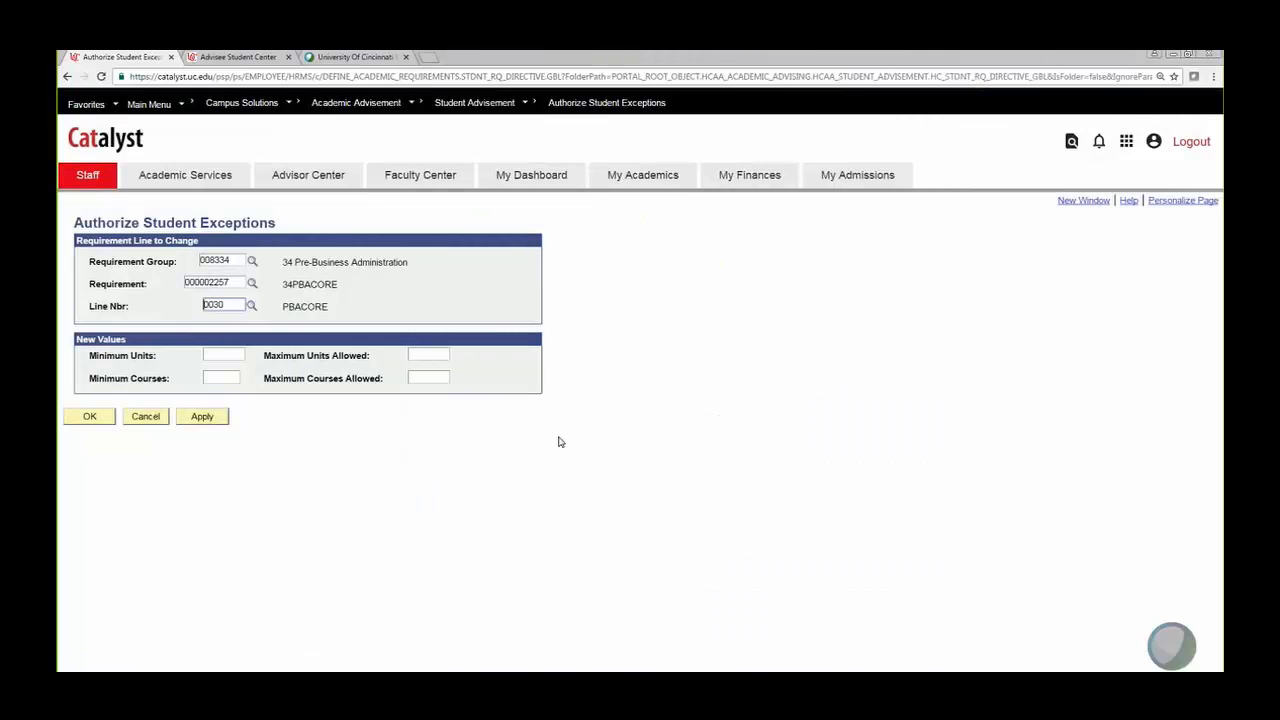
{"action": "left_click", "coordinate": [225, 354]}
{"action": "left_click", "coordinate": [90, 416]}
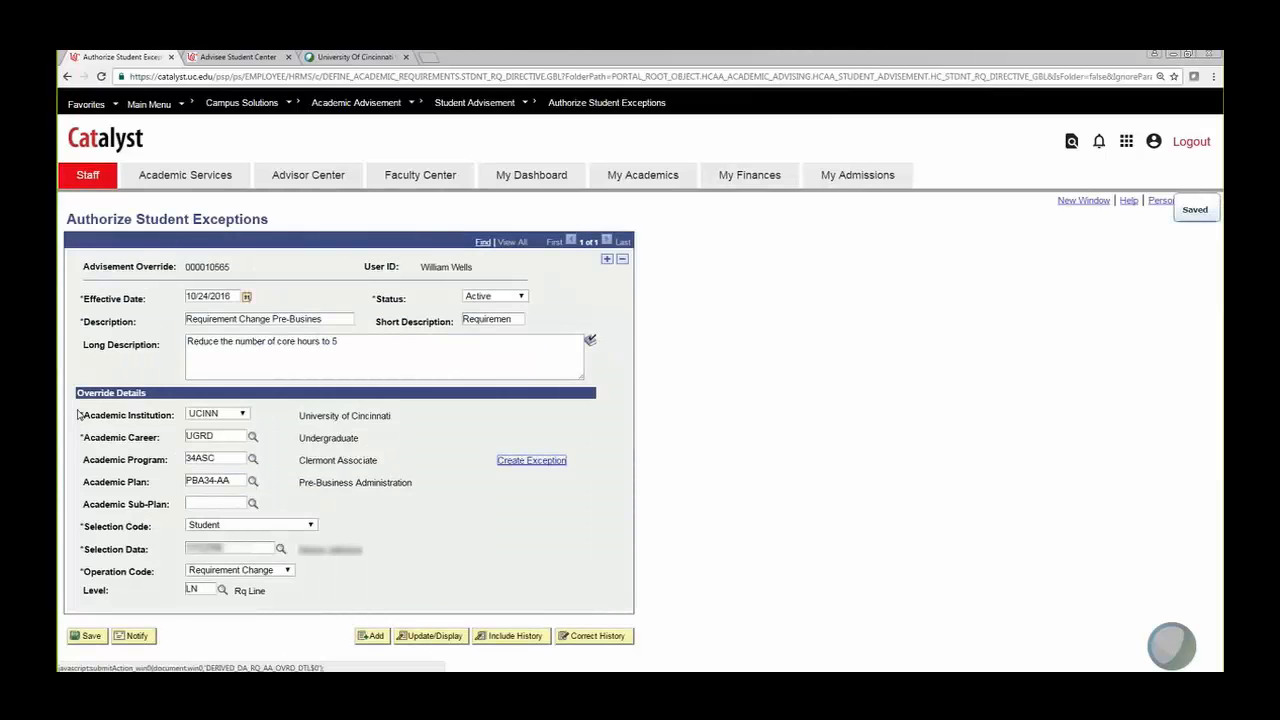
{"action": "left_click", "coordinate": [238, 57]}
{"action": "scroll", "coordinate": [550, 466], "scroll_direction": "down", "scroll_amount": 10}
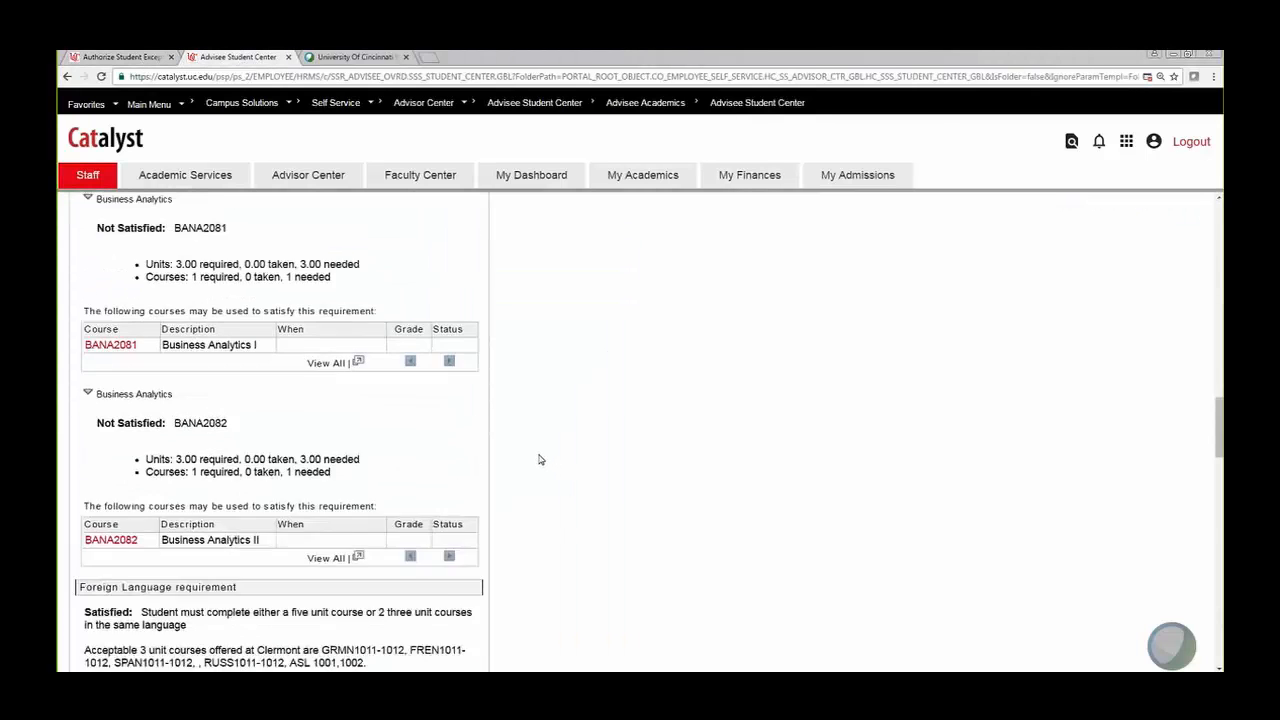
{"action": "scroll", "coordinate": [538, 457], "scroll_direction": "down", "scroll_amount": 5}
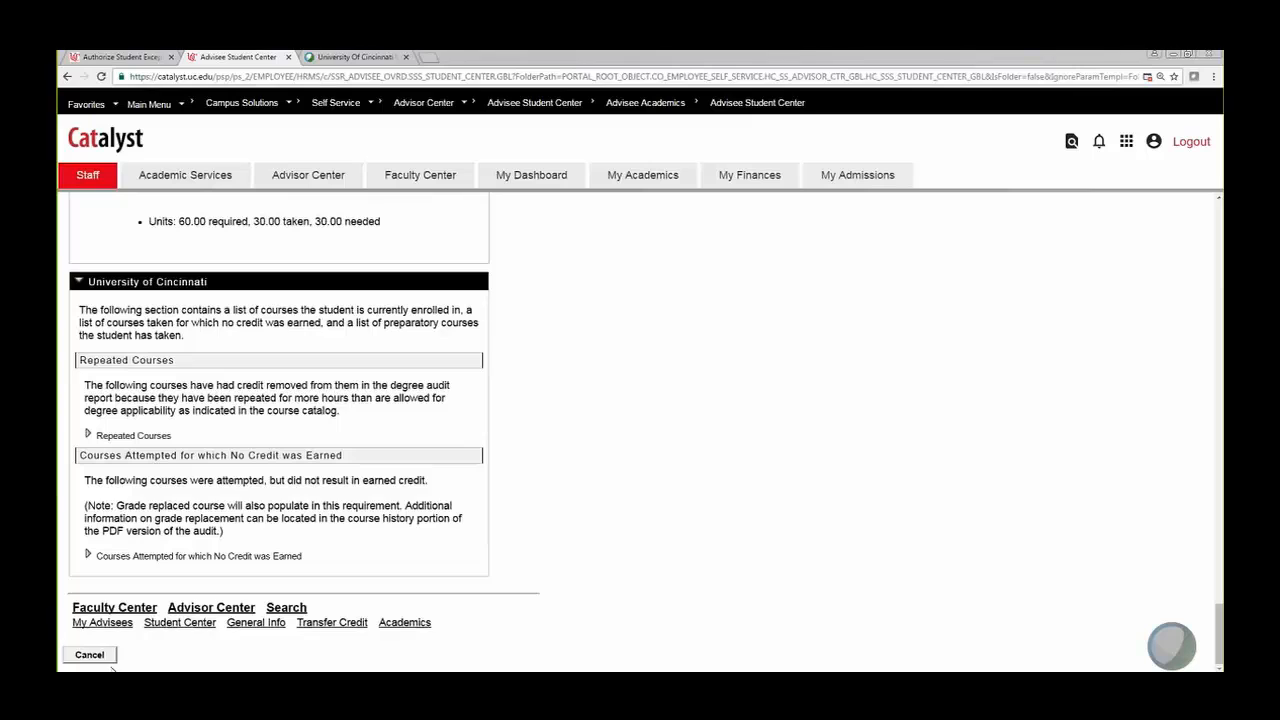
{"action": "left_click", "coordinate": [104, 658]}
{"action": "left_click", "coordinate": [179, 404]}
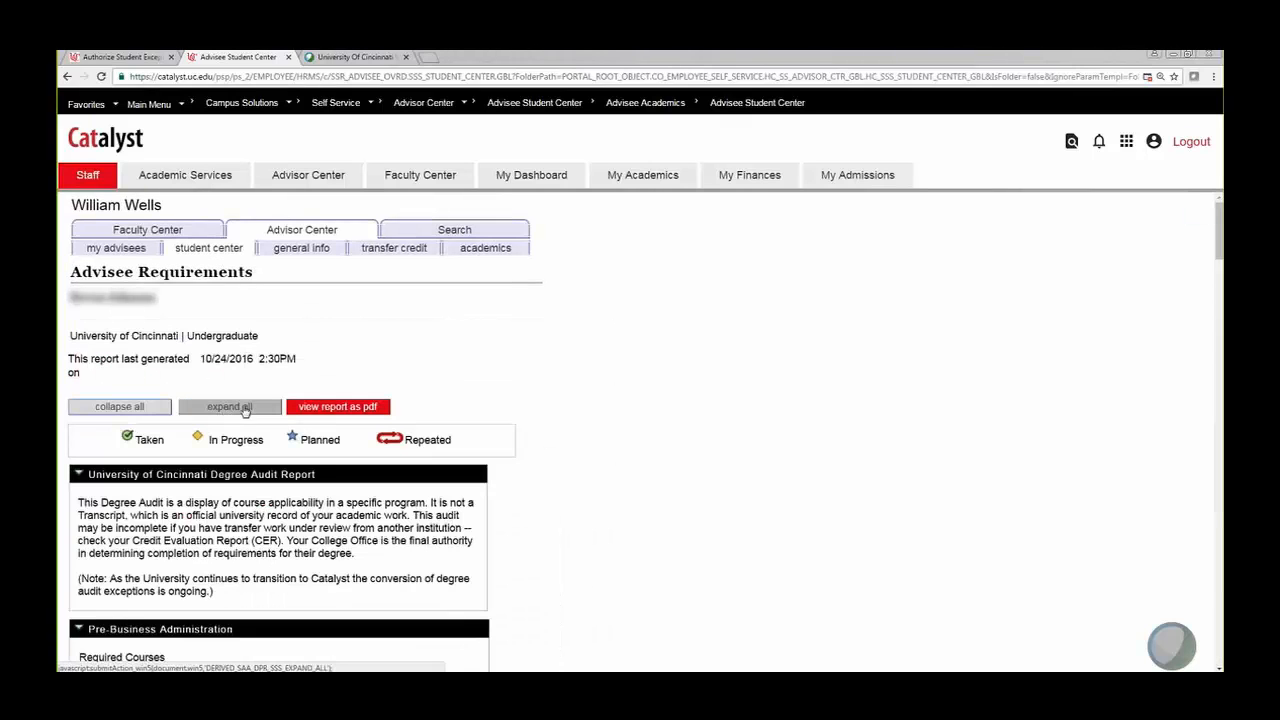
{"action": "scroll", "coordinate": [246, 408], "scroll_direction": "down", "scroll_amount": 10}
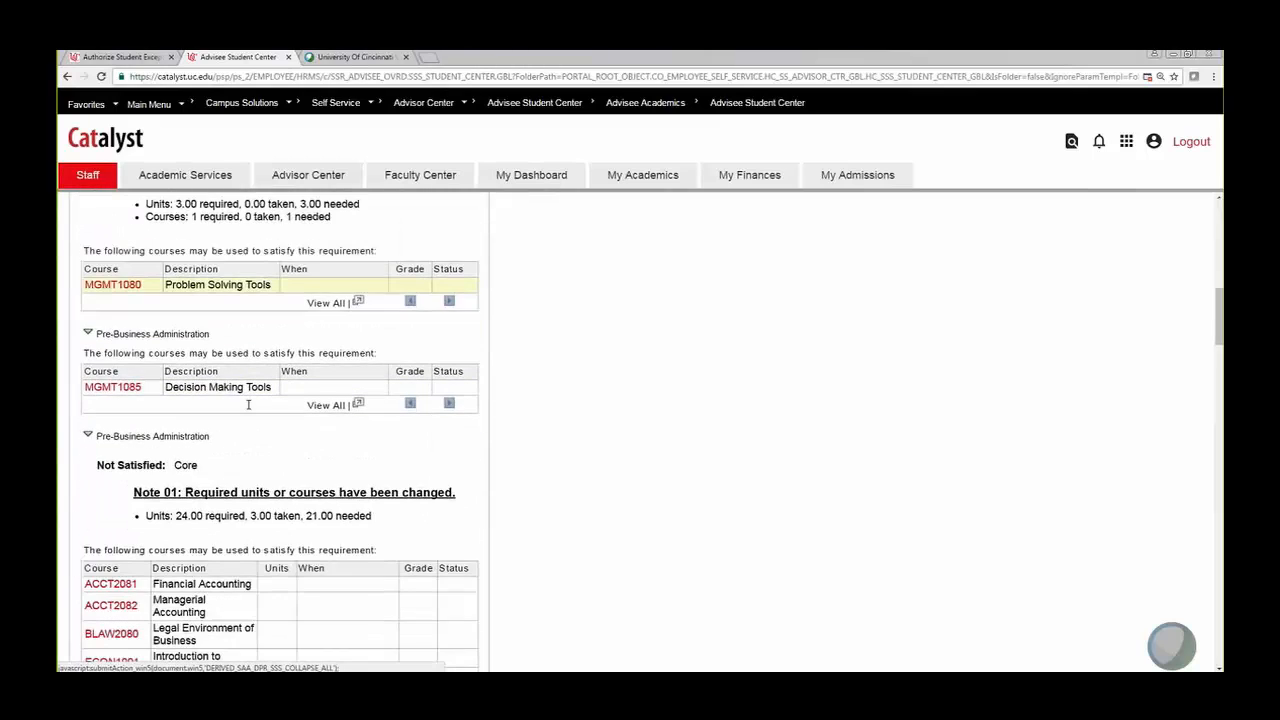
{"action": "scroll", "coordinate": [248, 404], "scroll_direction": "down", "scroll_amount": 1}
{"action": "left_click_drag", "start_coordinate": [177, 394], "coordinate": [236, 416]}
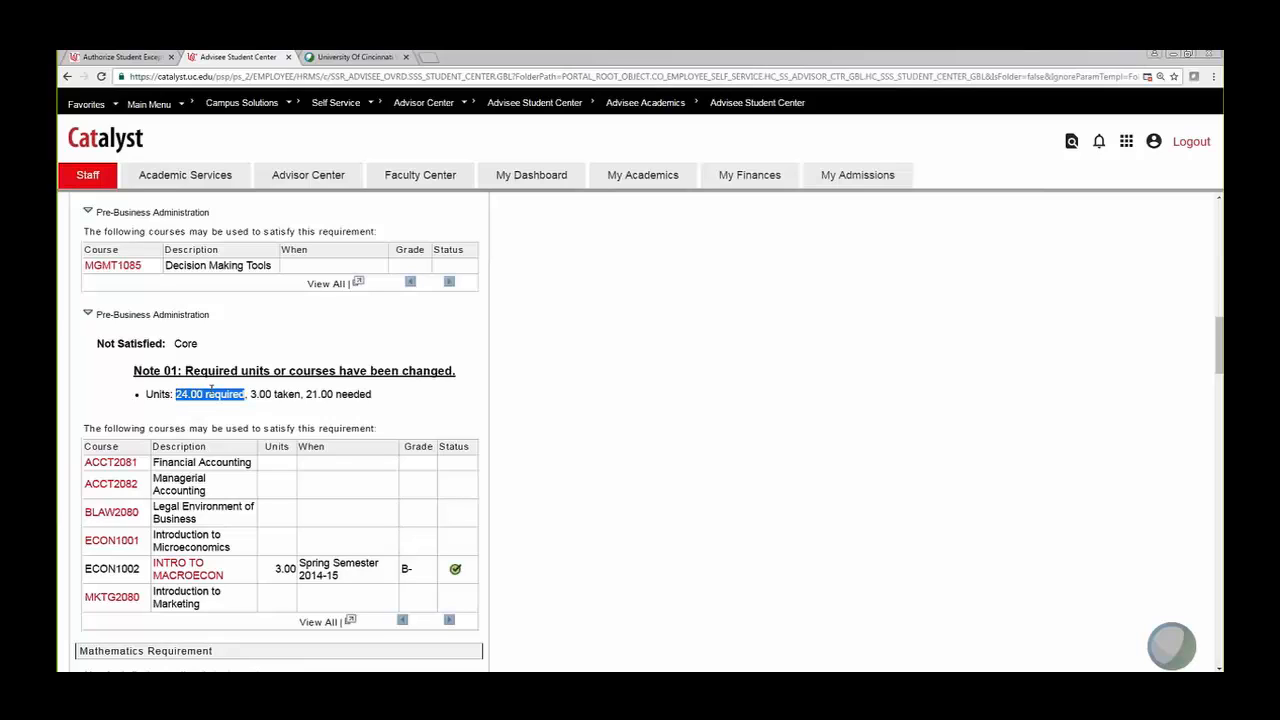
{"action": "left_click", "coordinate": [258, 372]}
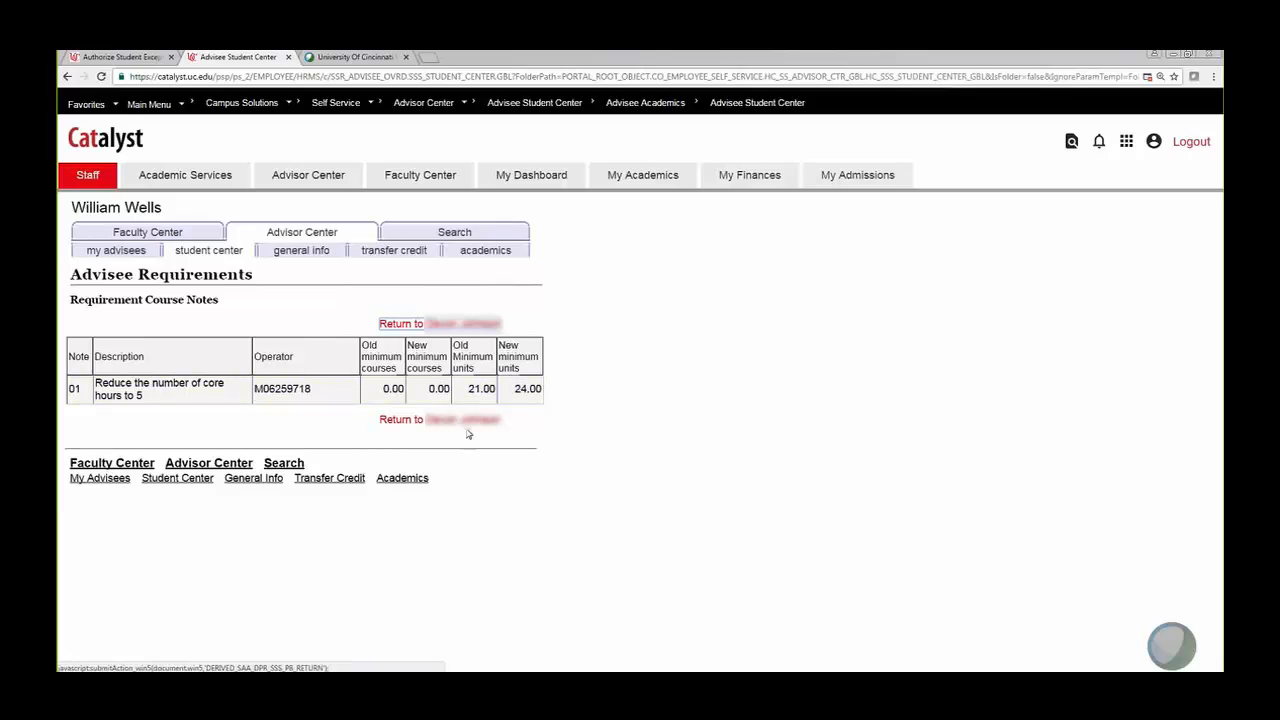
{"action": "left_click", "coordinate": [396, 423]}
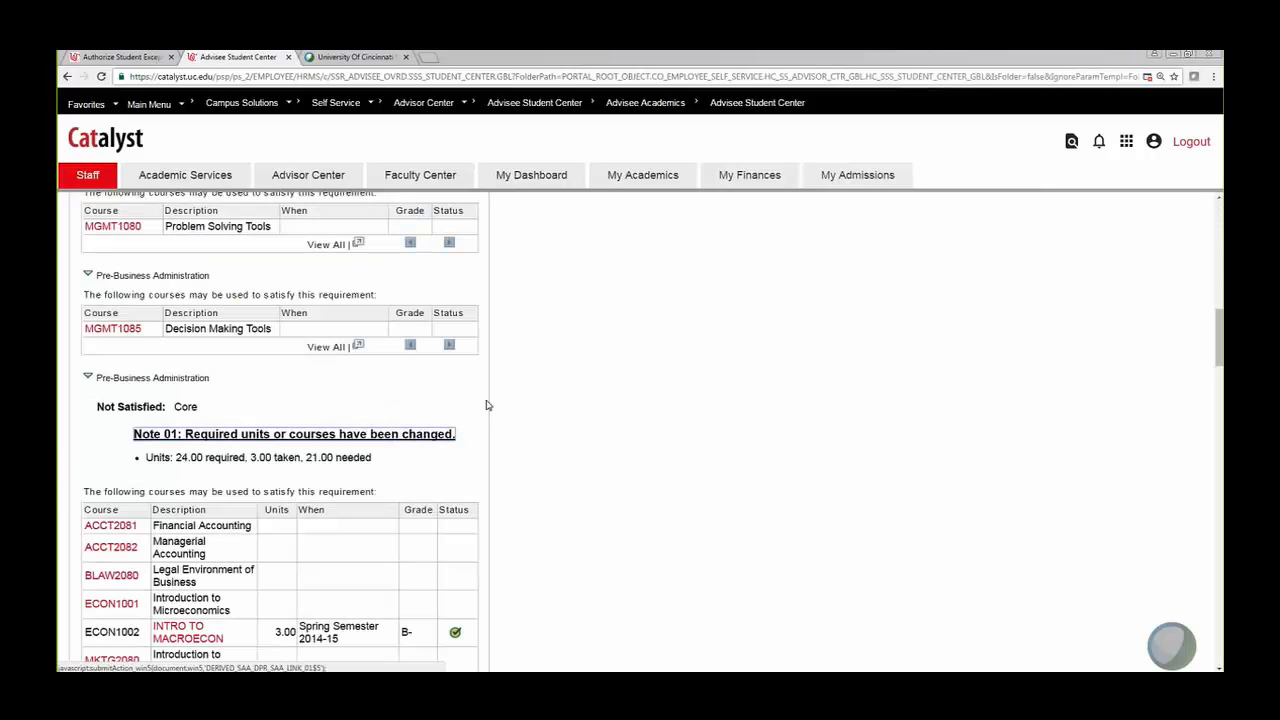
{"action": "scroll", "coordinate": [486, 404], "scroll_direction": "down", "scroll_amount": 3}
{"action": "scroll", "coordinate": [486, 404], "scroll_direction": "up", "scroll_amount": 2}
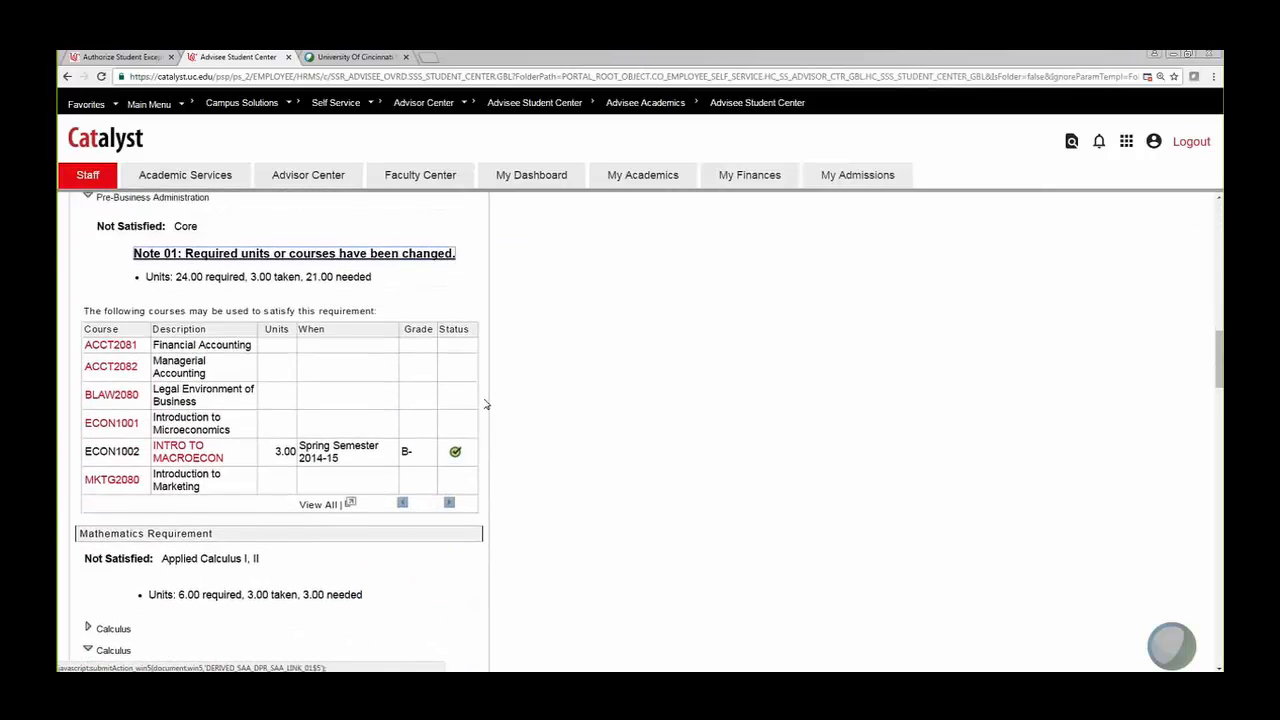
{"action": "scroll", "coordinate": [486, 404], "scroll_direction": "down", "scroll_amount": 1}
Step: Start a requirement-line exception, cancel it, and open a fresh one
{"action": "left_click", "coordinate": [120, 57]}
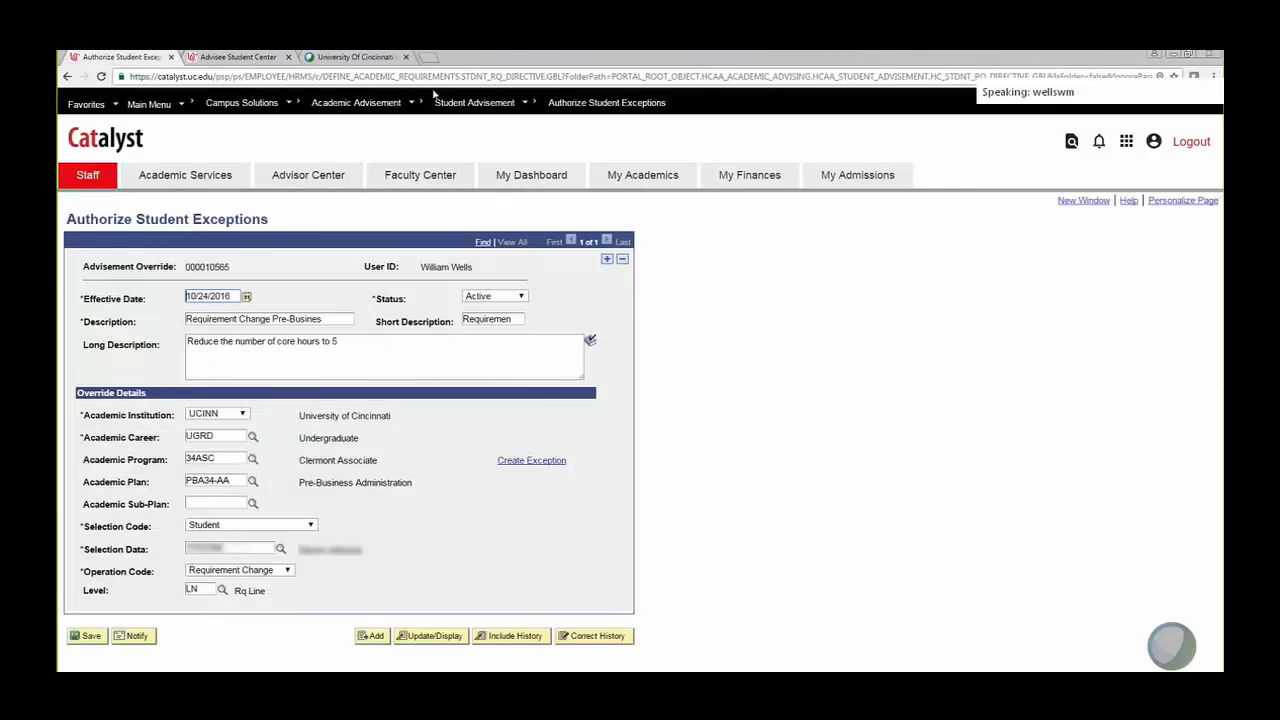
{"action": "left_click", "coordinate": [548, 462]}
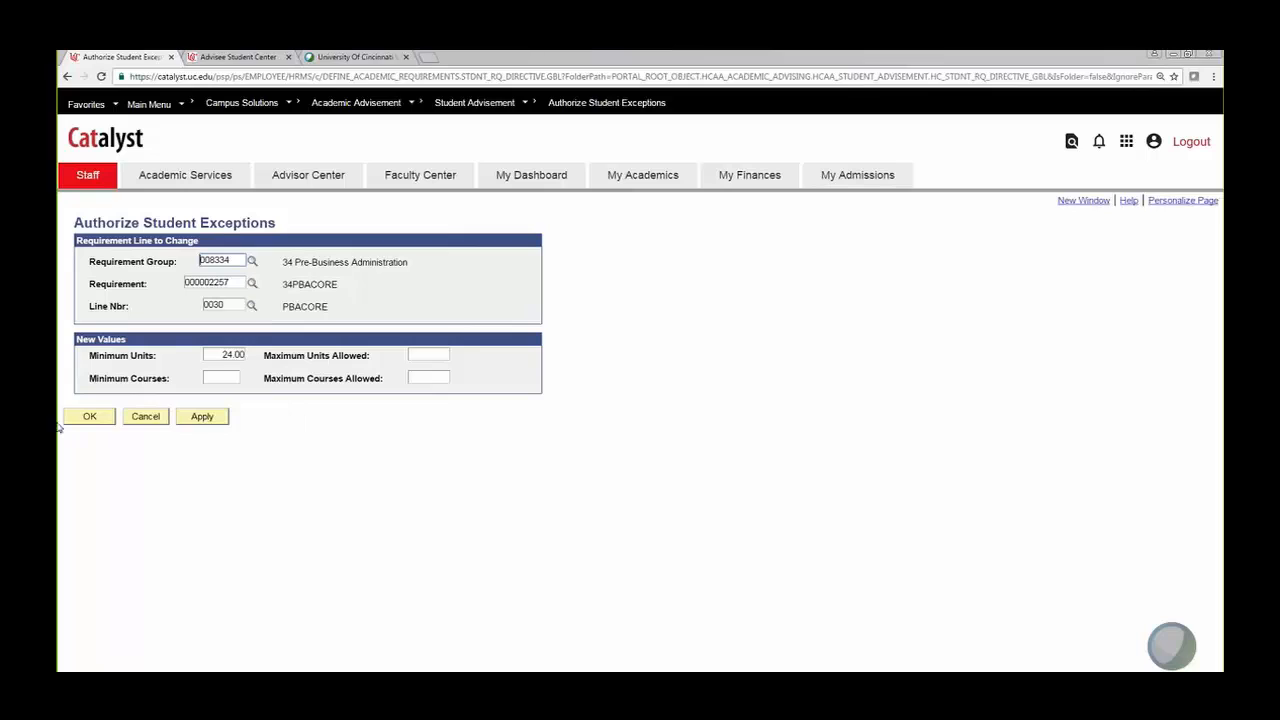
{"action": "left_click", "coordinate": [146, 418]}
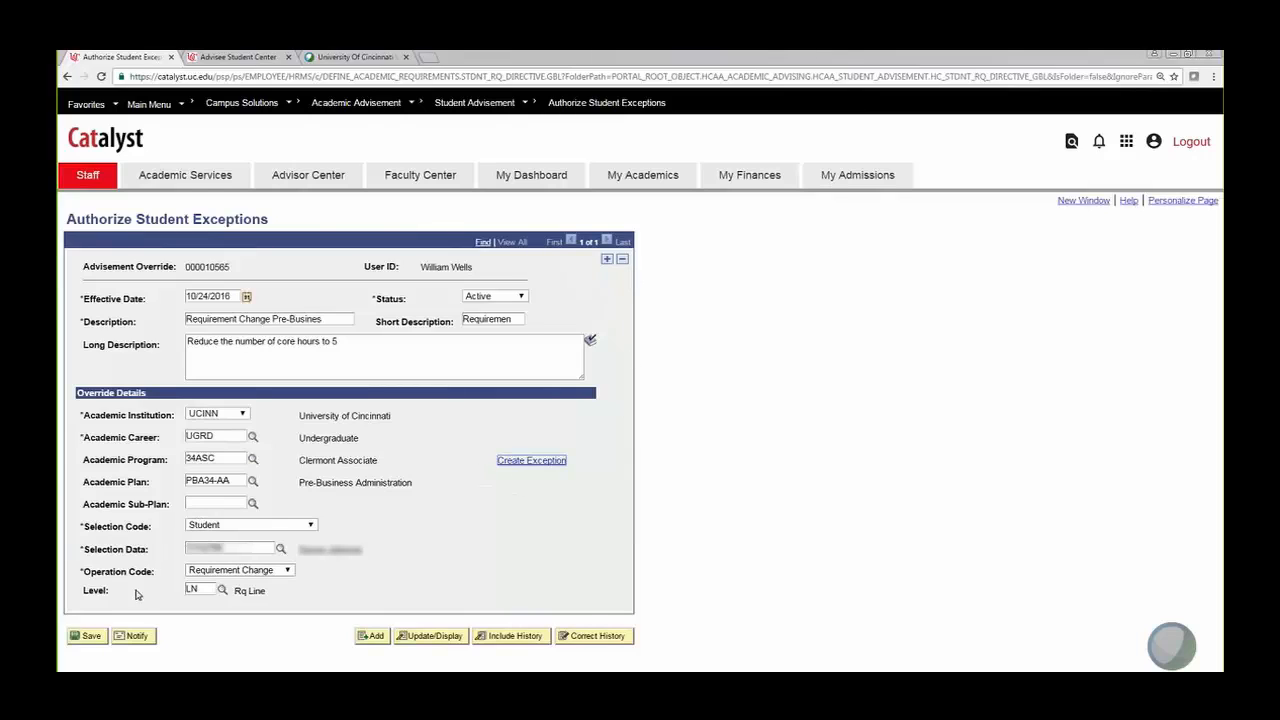
{"action": "left_click", "coordinate": [540, 463]}
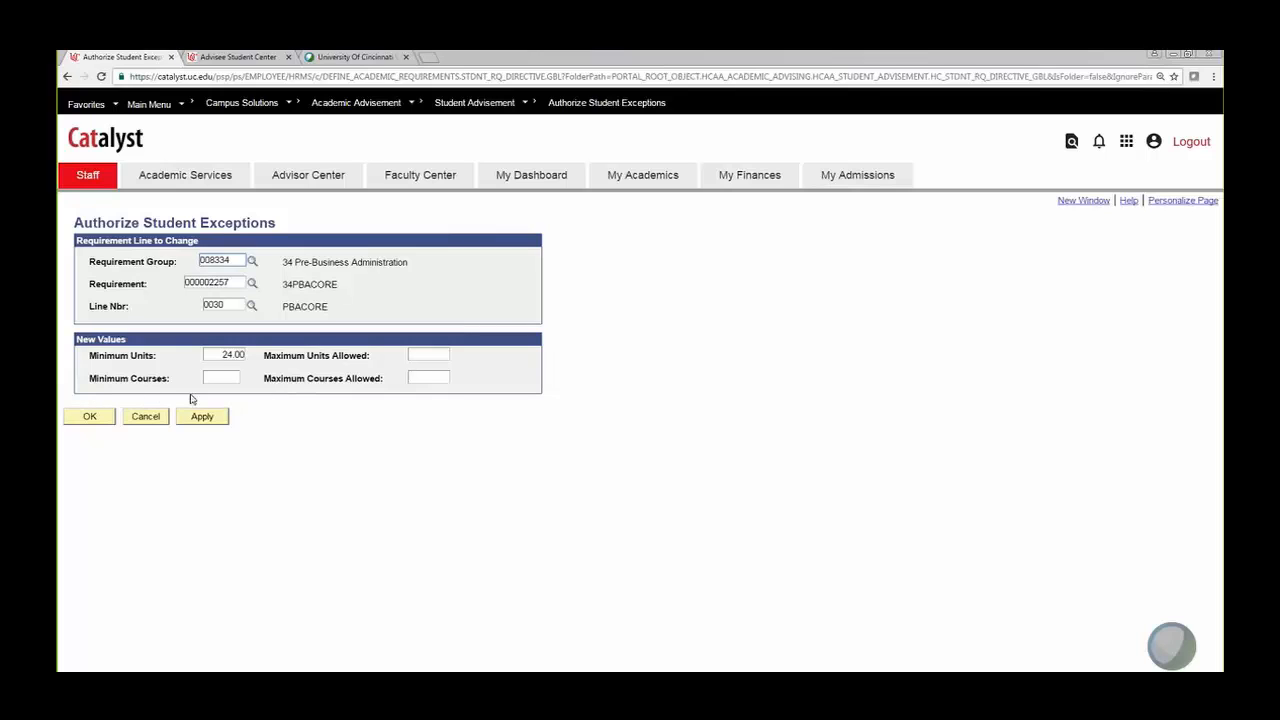
Step: View the degree audit's unsatisfied Business Analytics core courses, BANA2081 and BANA2082 at 3.00 units
{"action": "left_click", "coordinate": [233, 58]}
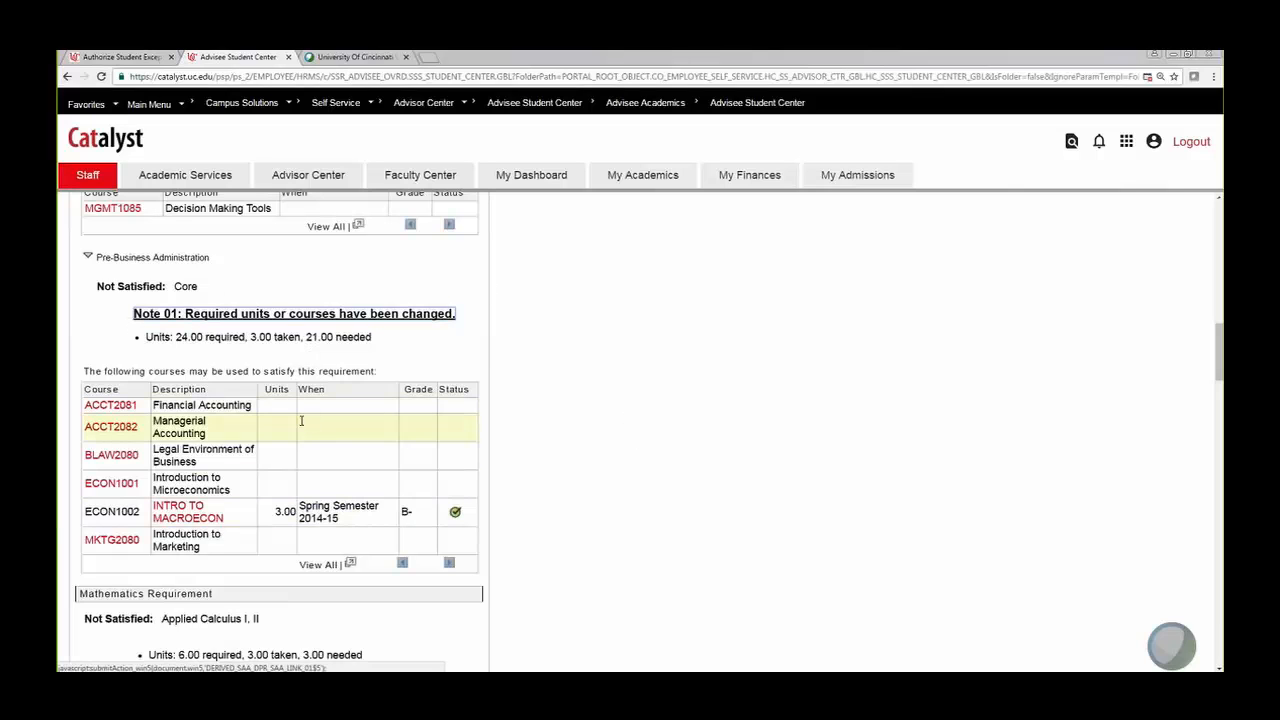
{"action": "scroll", "coordinate": [301, 421], "scroll_direction": "down", "scroll_amount": 5}
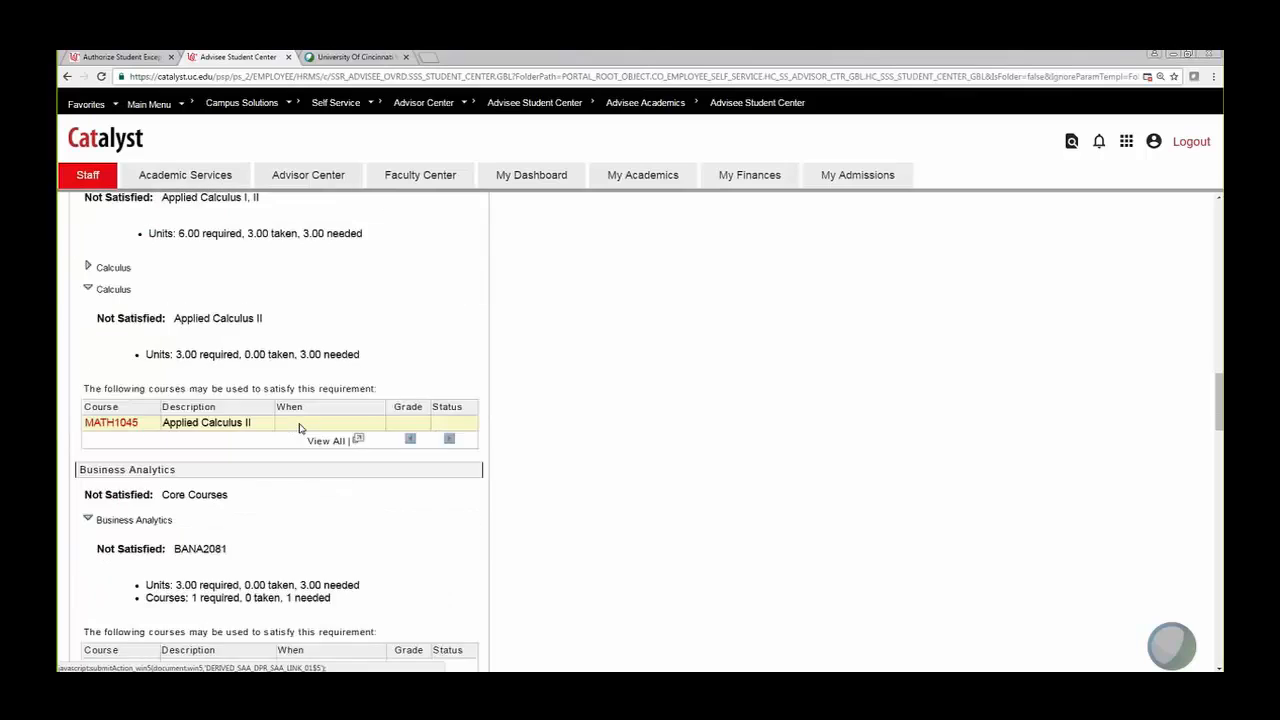
{"action": "scroll", "coordinate": [298, 427], "scroll_direction": "down", "scroll_amount": 3}
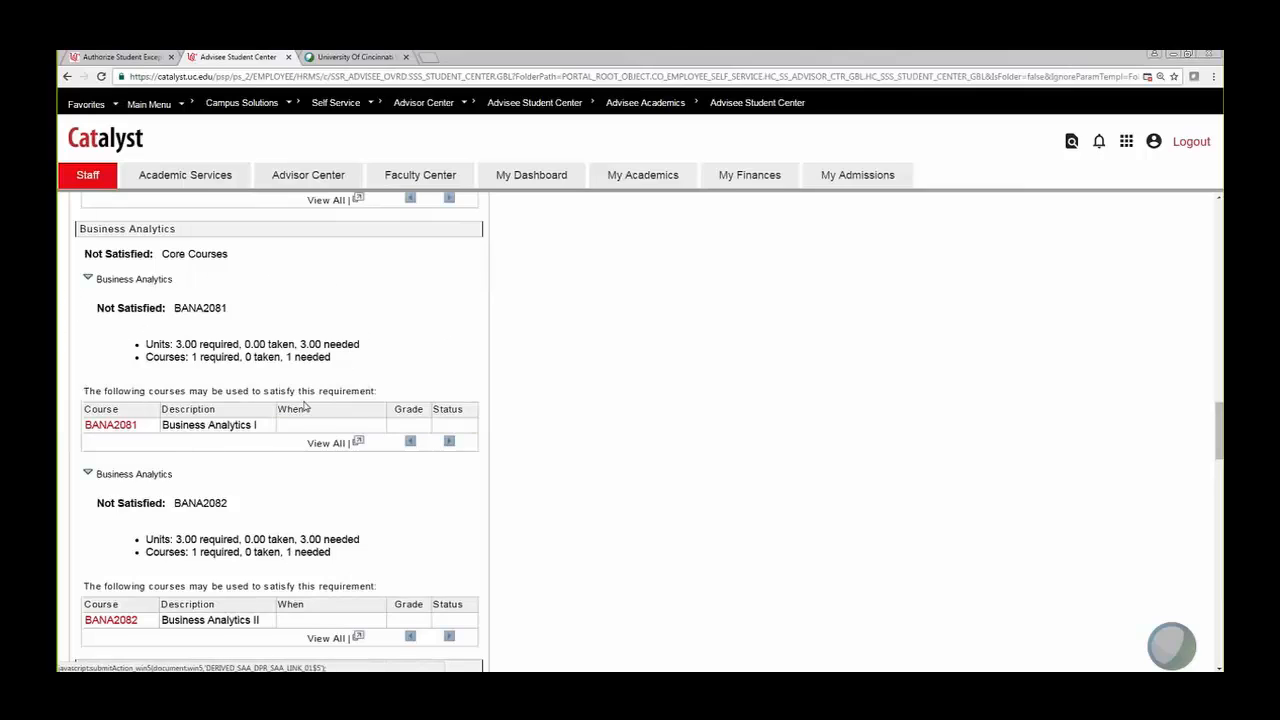
{"action": "left_click", "coordinate": [121, 60]}
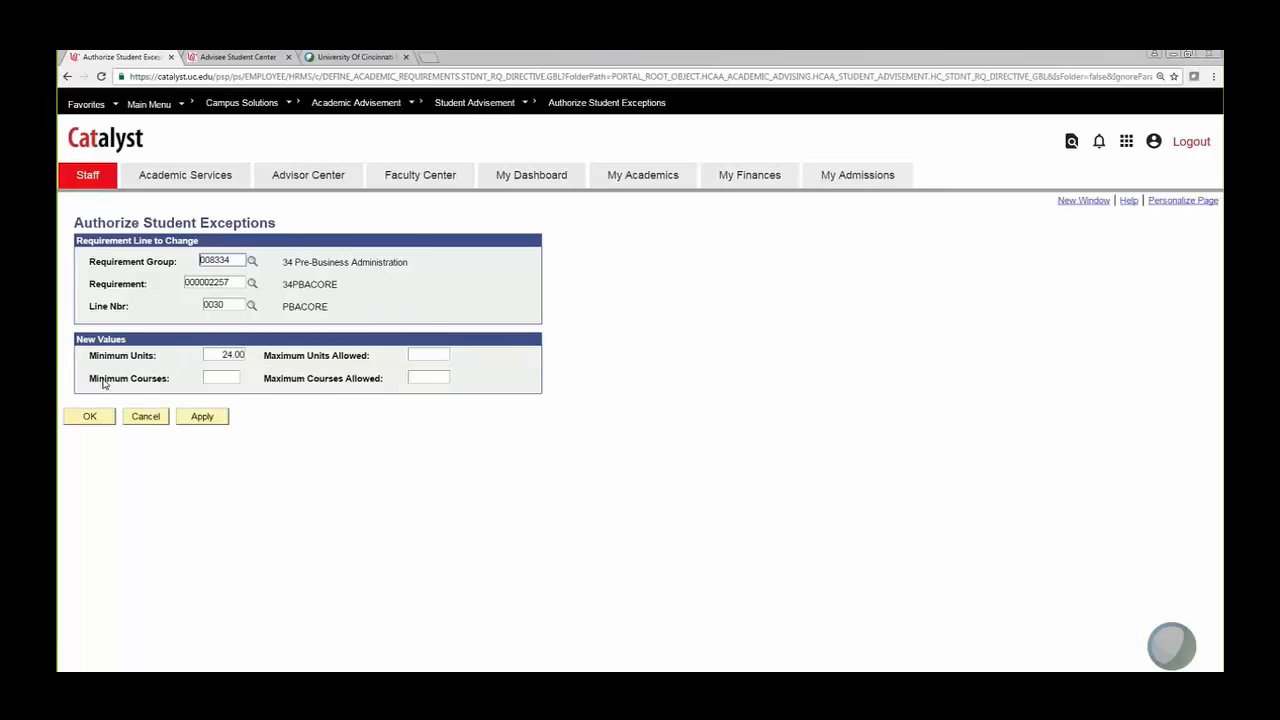
{"action": "left_click", "coordinate": [240, 57]}
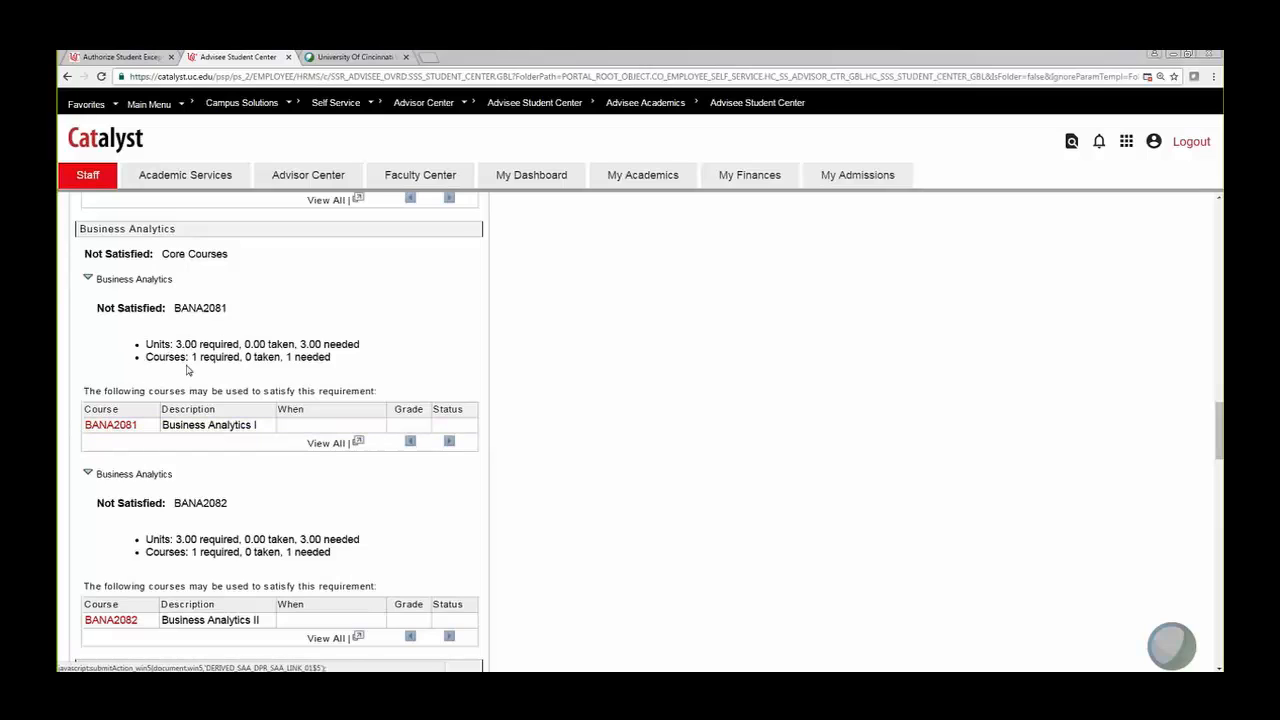
Step: Point the exception at requirement 000002717 (BANA2081,2082), line 0020 BANA2081
{"action": "left_click", "coordinate": [132, 58]}
{"action": "left_click", "coordinate": [252, 284]}
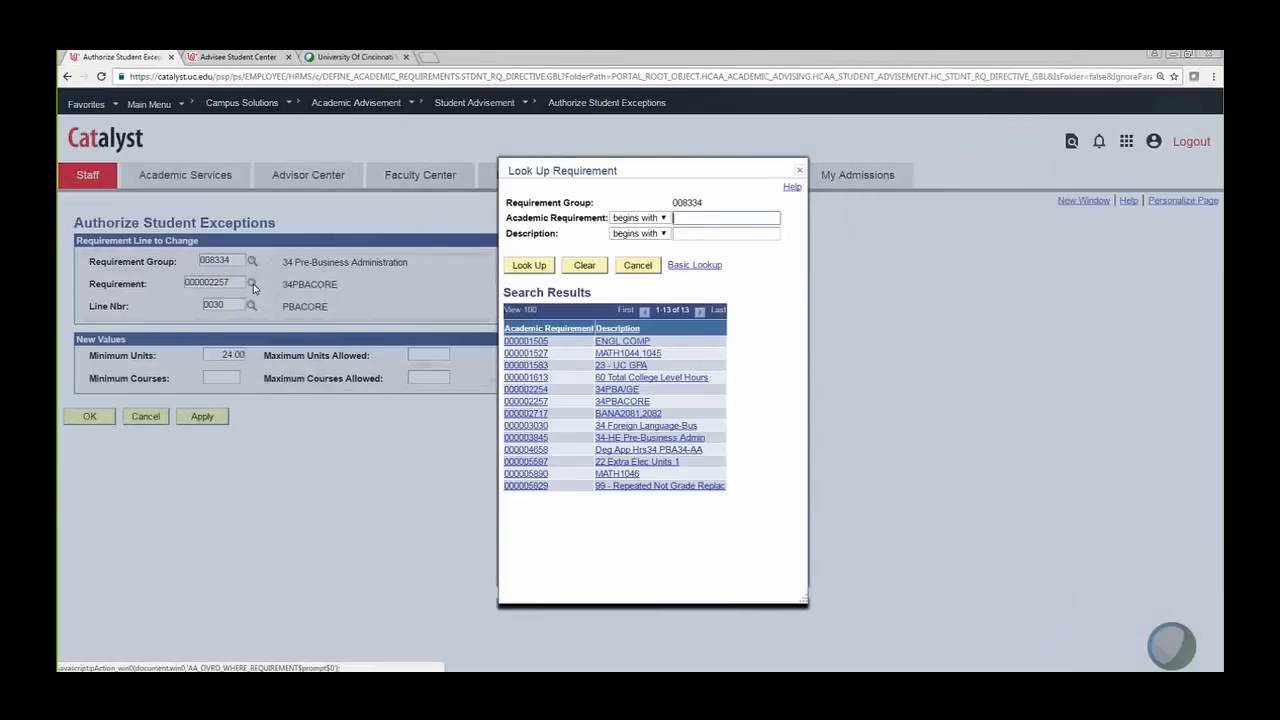
{"action": "left_click", "coordinate": [647, 415]}
{"action": "left_click", "coordinate": [252, 305]}
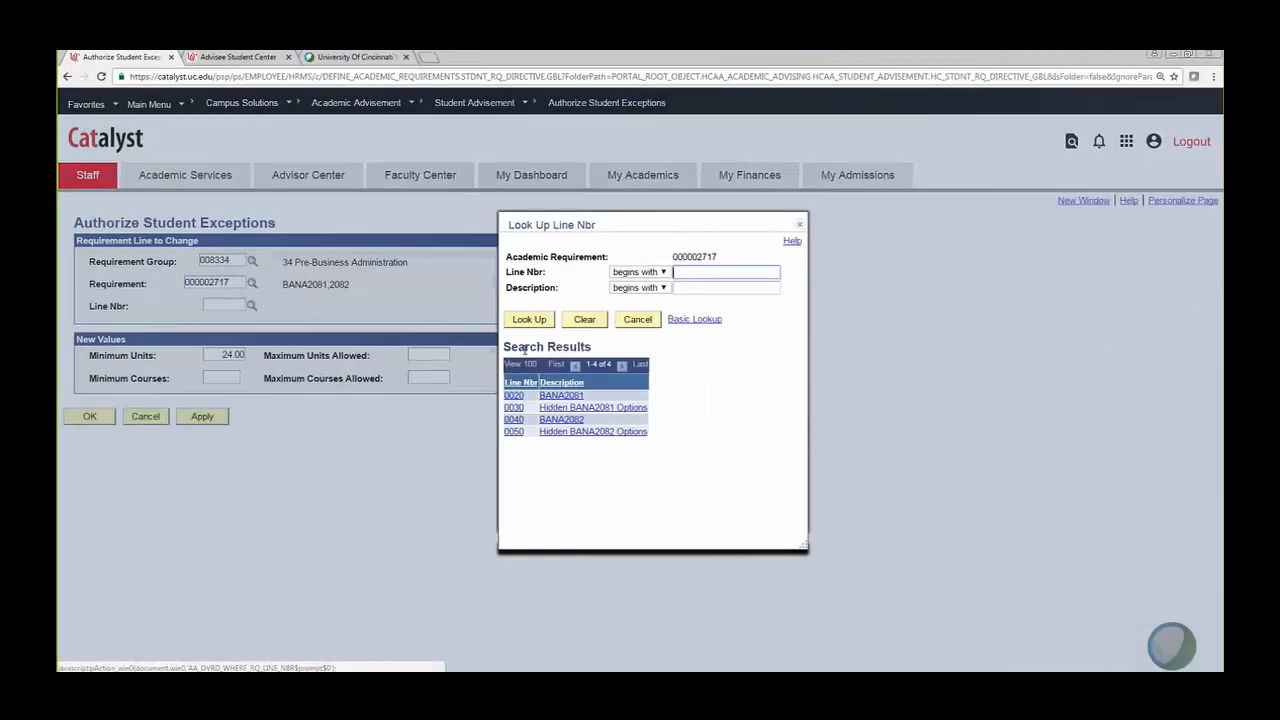
{"action": "left_click", "coordinate": [561, 396]}
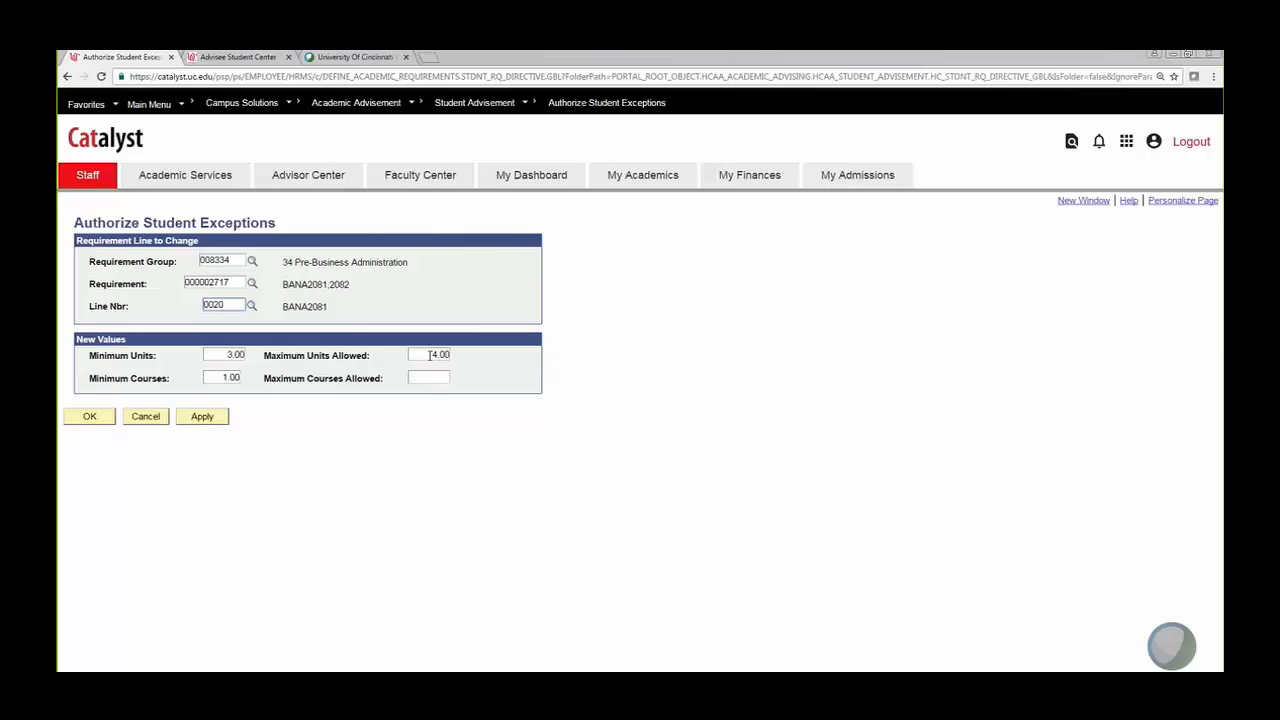
Step: Clear the 4.00 maximum units, set BANA2081 to 6.00 minimum units and 2.00 courses, and save
{"action": "left_click_drag", "start_coordinate": [426, 355], "coordinate": [493, 356]}
{"action": "key", "text": "BackSpace"}
{"action": "left_click", "coordinate": [218, 352]}
{"action": "left_click", "coordinate": [418, 354]}
{"action": "left_click_drag", "start_coordinate": [220, 355], "coordinate": [251, 355]}
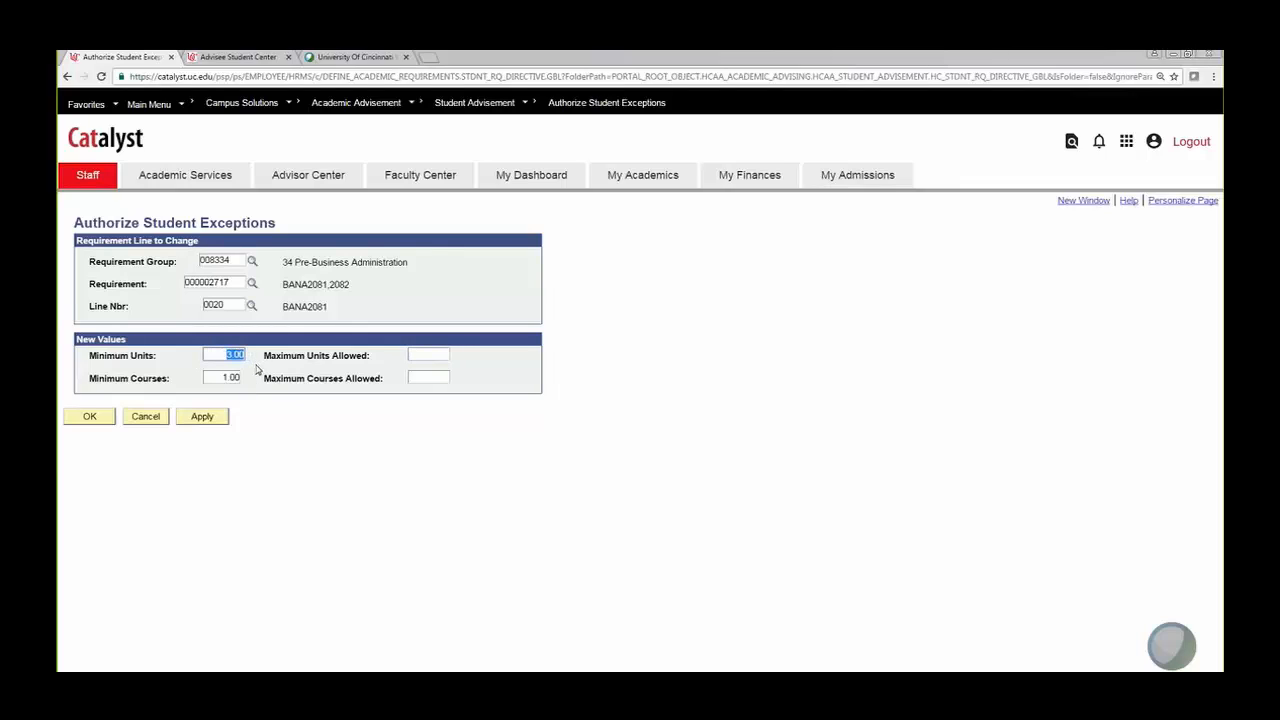
{"action": "left_click", "coordinate": [423, 354]}
{"action": "left_click", "coordinate": [221, 355]}
{"action": "double_click", "coordinate": [222, 376]}
{"action": "left_click", "coordinate": [89, 417]}
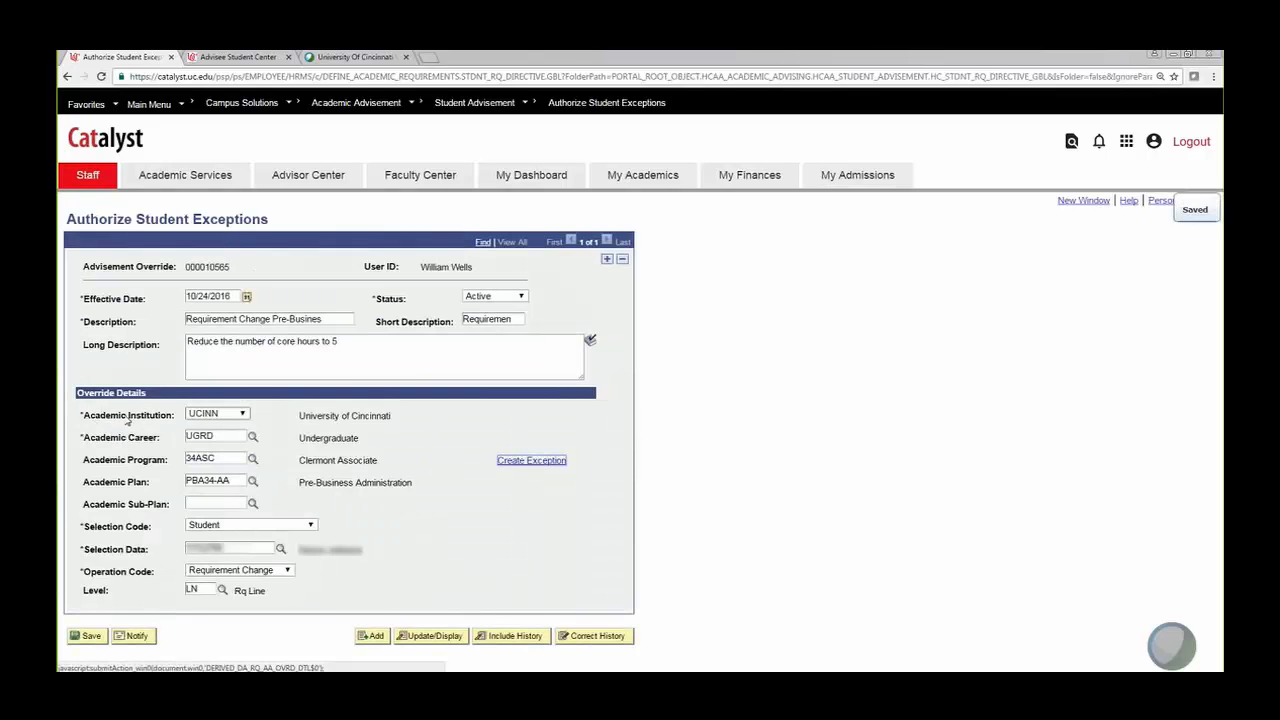
Step: Run the Academic Requirements report from the advisee's Student Center
{"action": "left_click", "coordinate": [238, 56]}
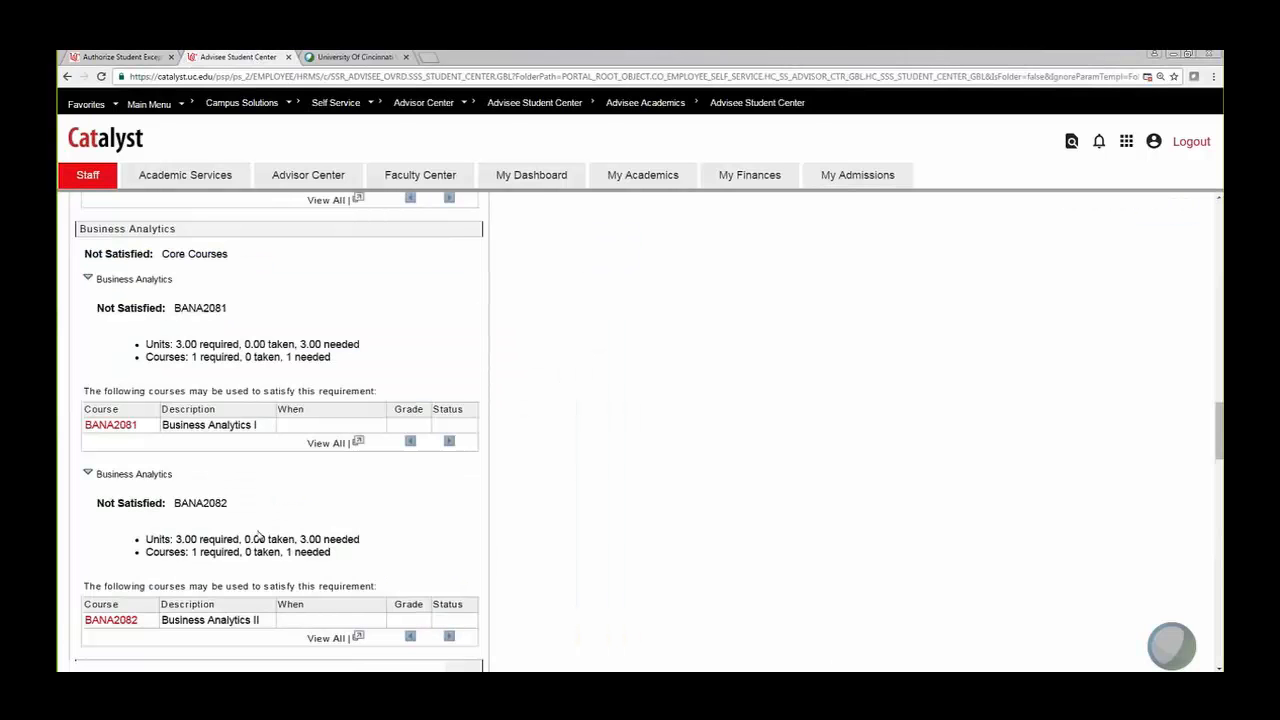
{"action": "scroll", "coordinate": [500, 390], "scroll_direction": "down", "scroll_amount": 15}
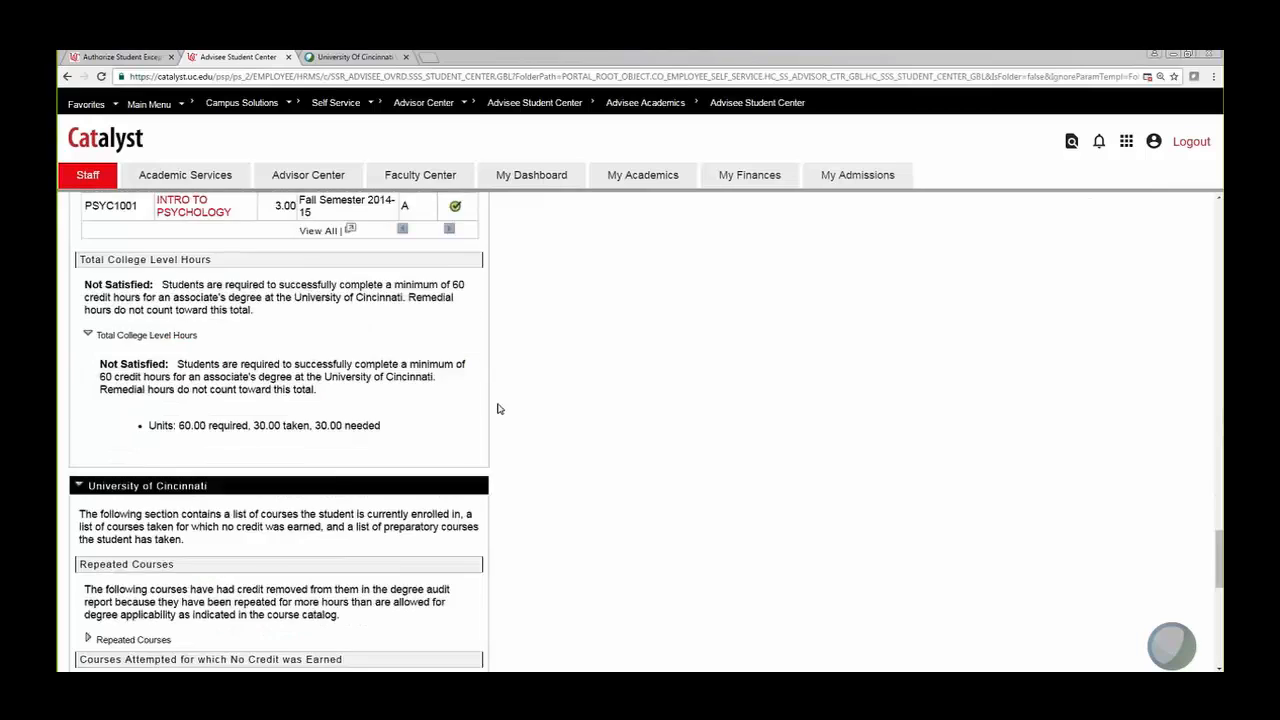
{"action": "left_click", "coordinate": [72, 658]}
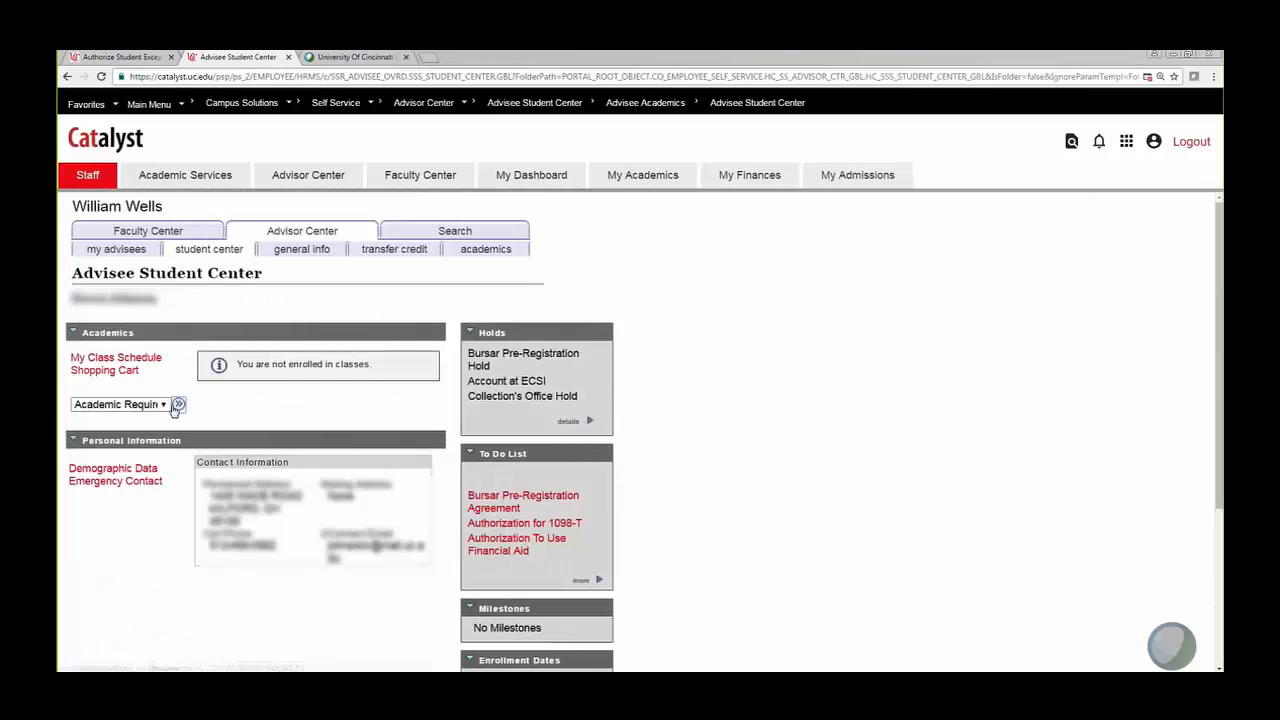
{"action": "left_click", "coordinate": [162, 405]}
{"action": "left_click", "coordinate": [150, 431]}
{"action": "left_click", "coordinate": [179, 404]}
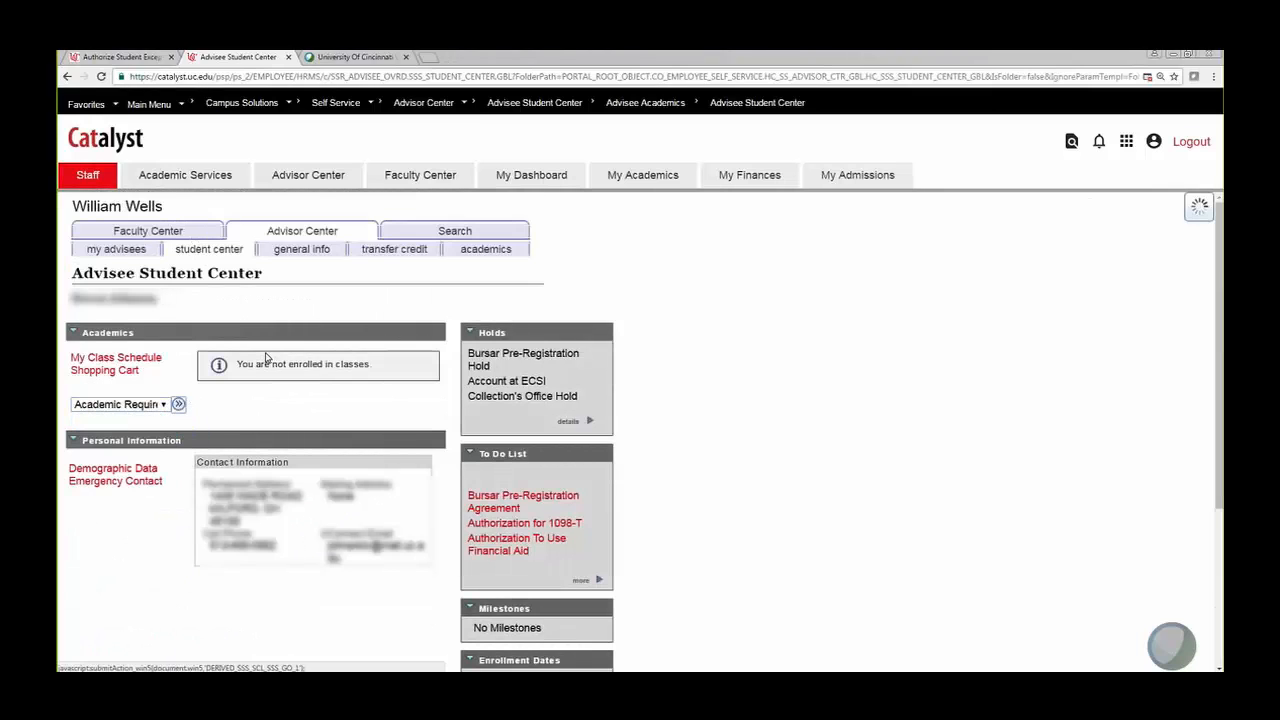
Step: Check Note 01 showing BANA2081 at 6.00 units and 2 courses, then return to the exception form
{"action": "scroll", "coordinate": [275, 355], "scroll_direction": "down", "scroll_amount": 5}
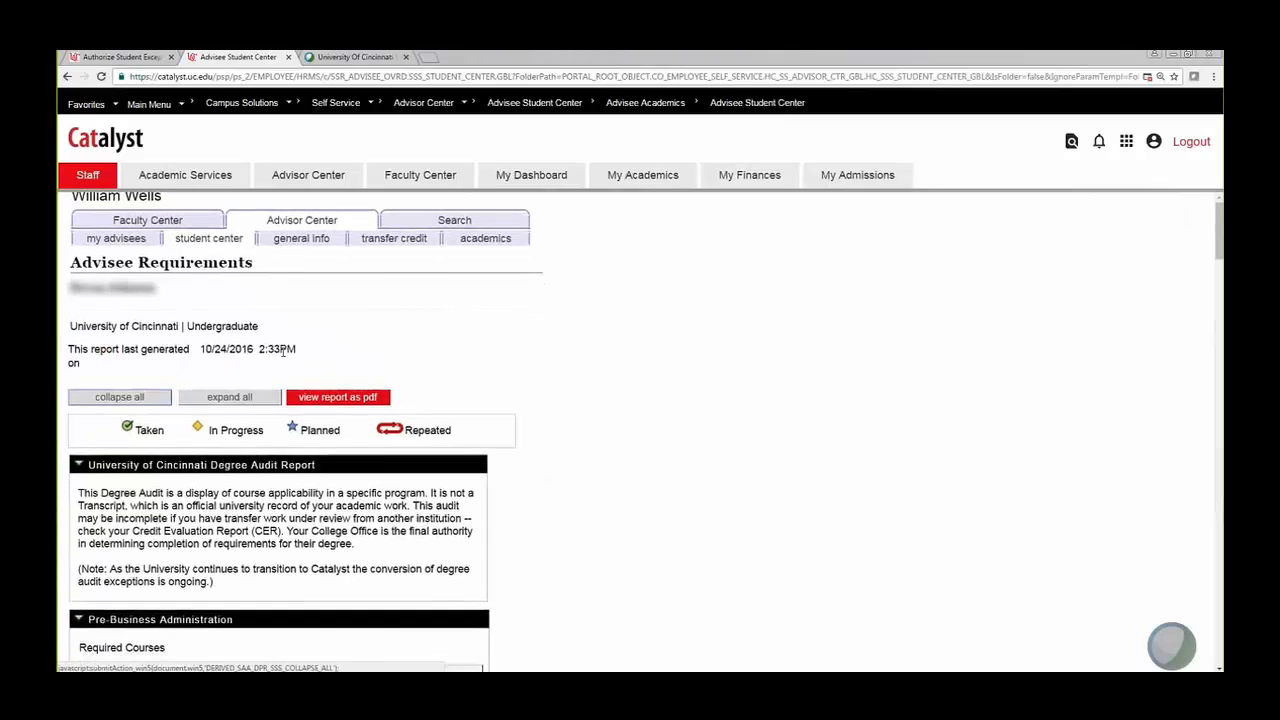
{"action": "scroll", "coordinate": [283, 352], "scroll_direction": "down", "scroll_amount": 10}
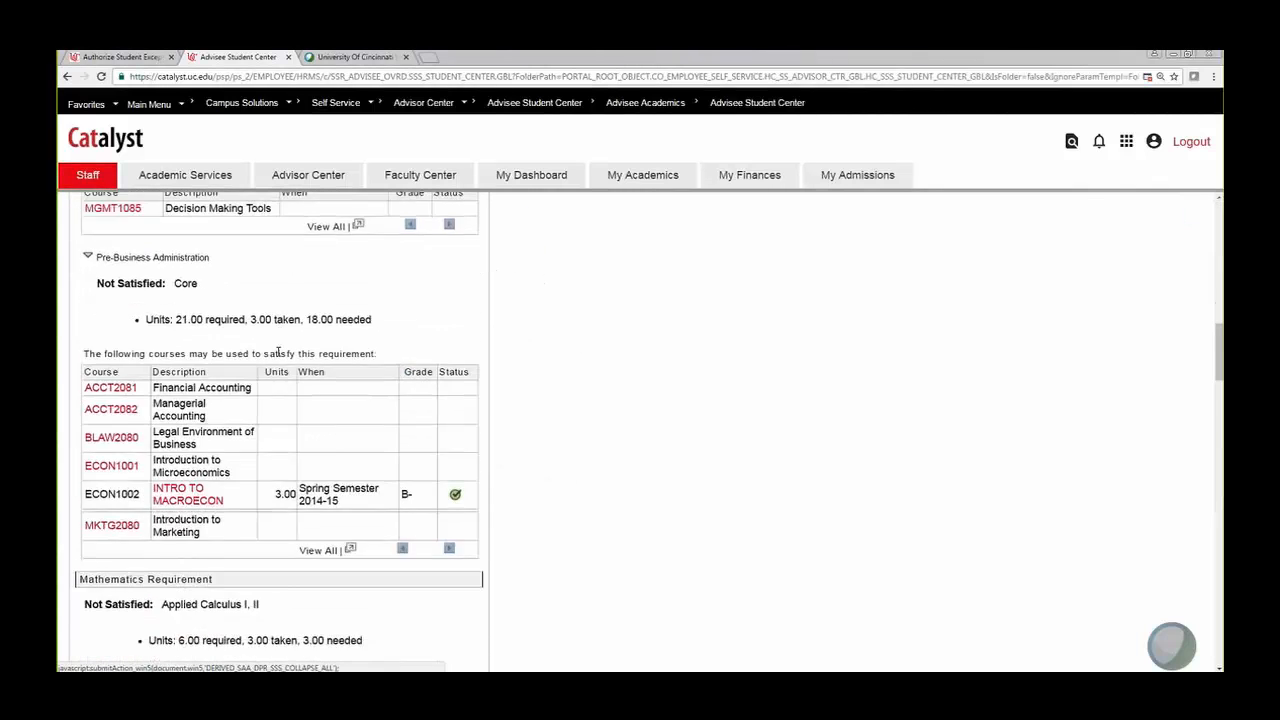
{"action": "scroll", "coordinate": [278, 356], "scroll_direction": "down", "scroll_amount": 3}
{"action": "scroll", "coordinate": [278, 357], "scroll_direction": "down", "scroll_amount": 2}
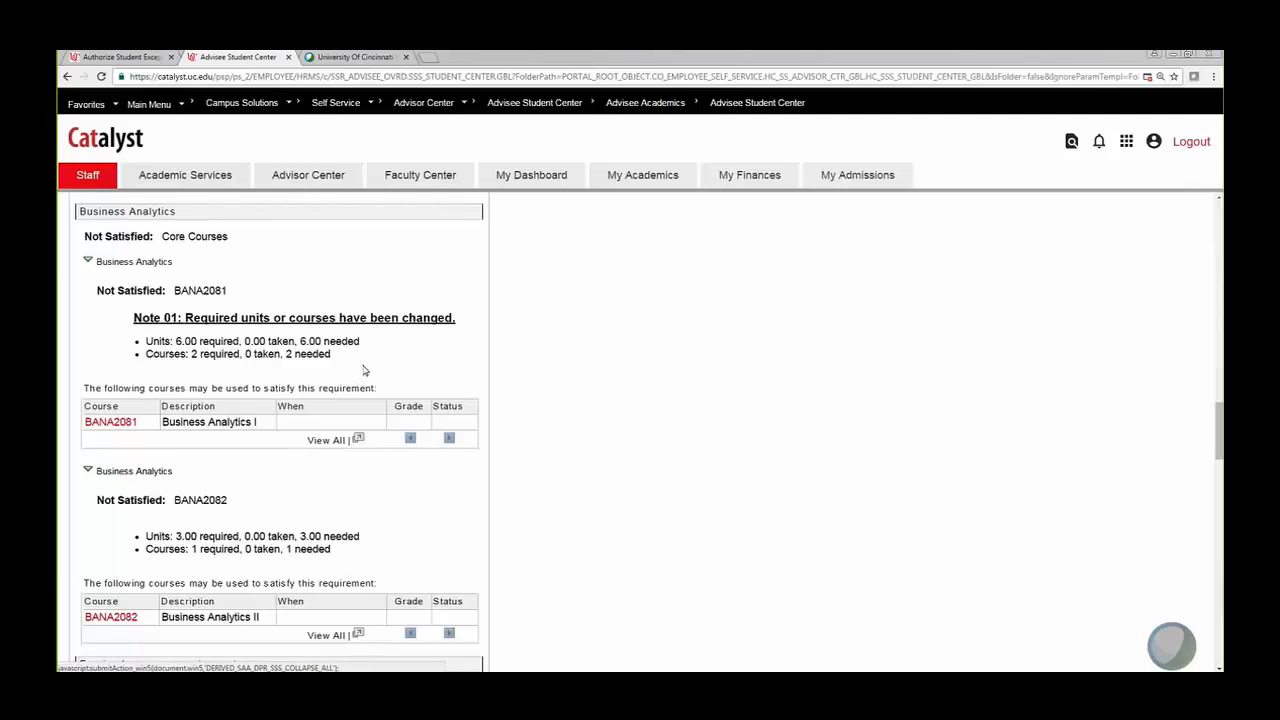
{"action": "left_click", "coordinate": [320, 320]}
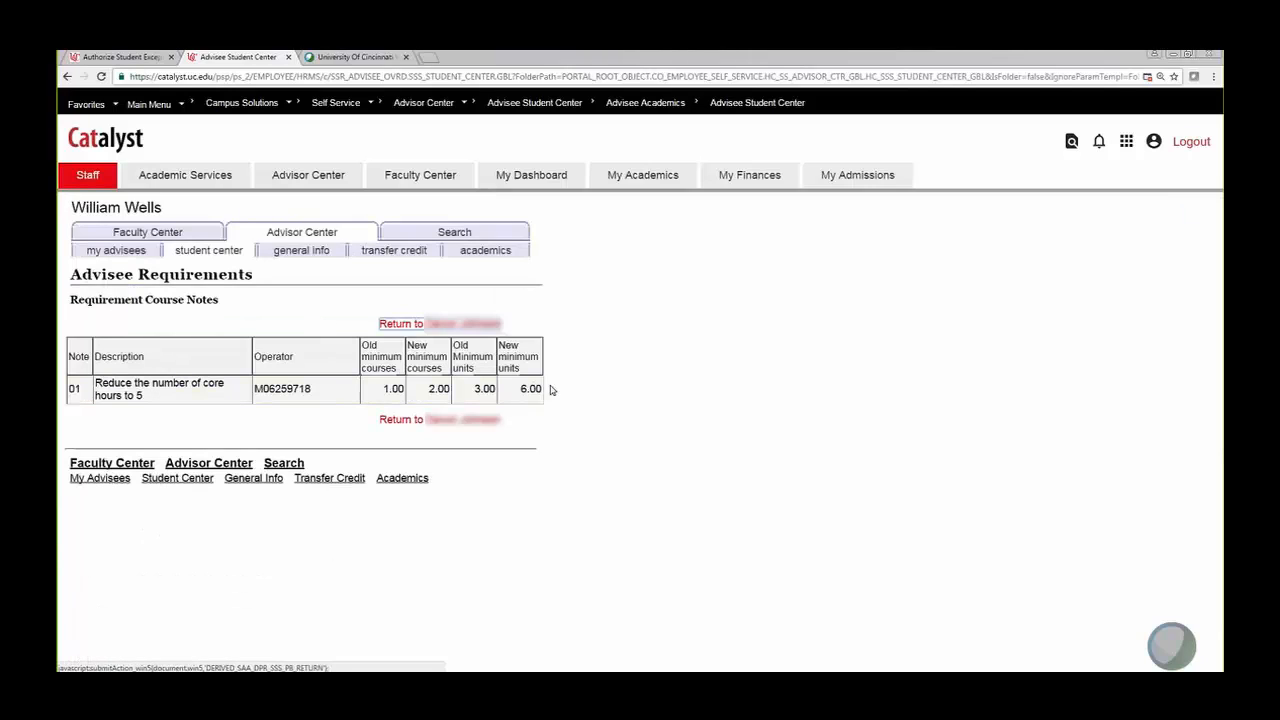
{"action": "left_click", "coordinate": [411, 421]}
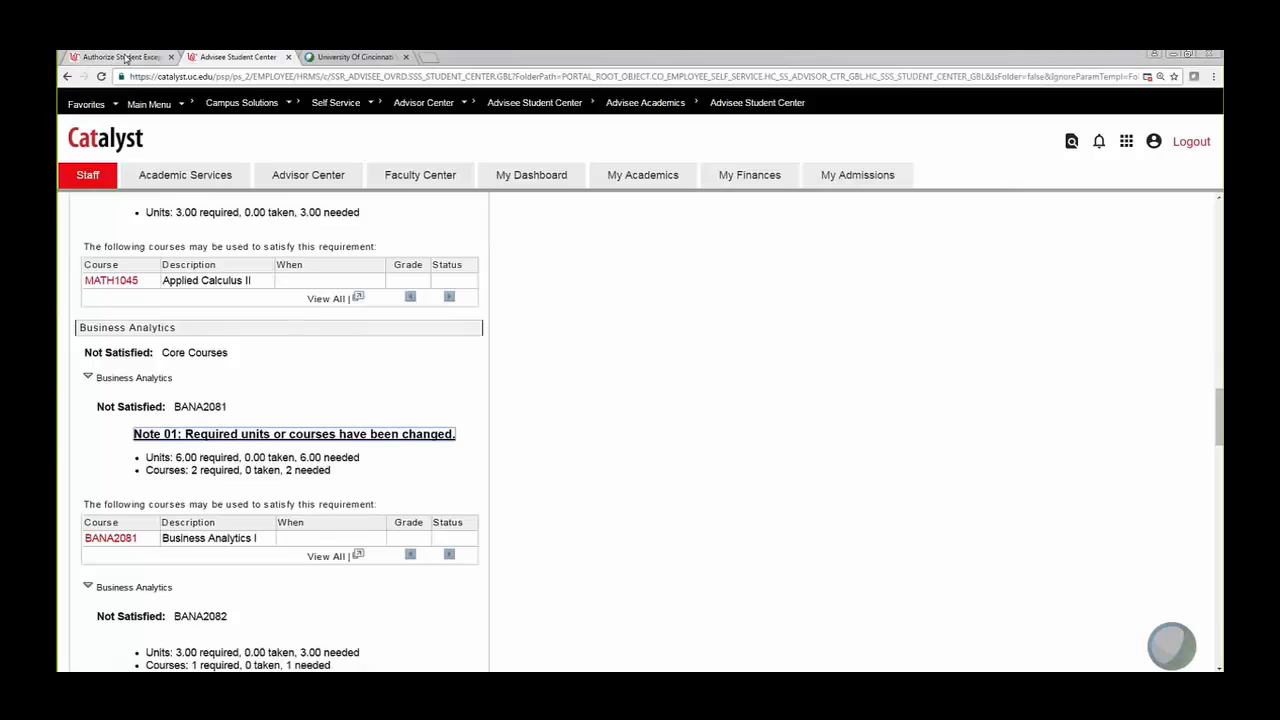
{"action": "left_click", "coordinate": [122, 58]}
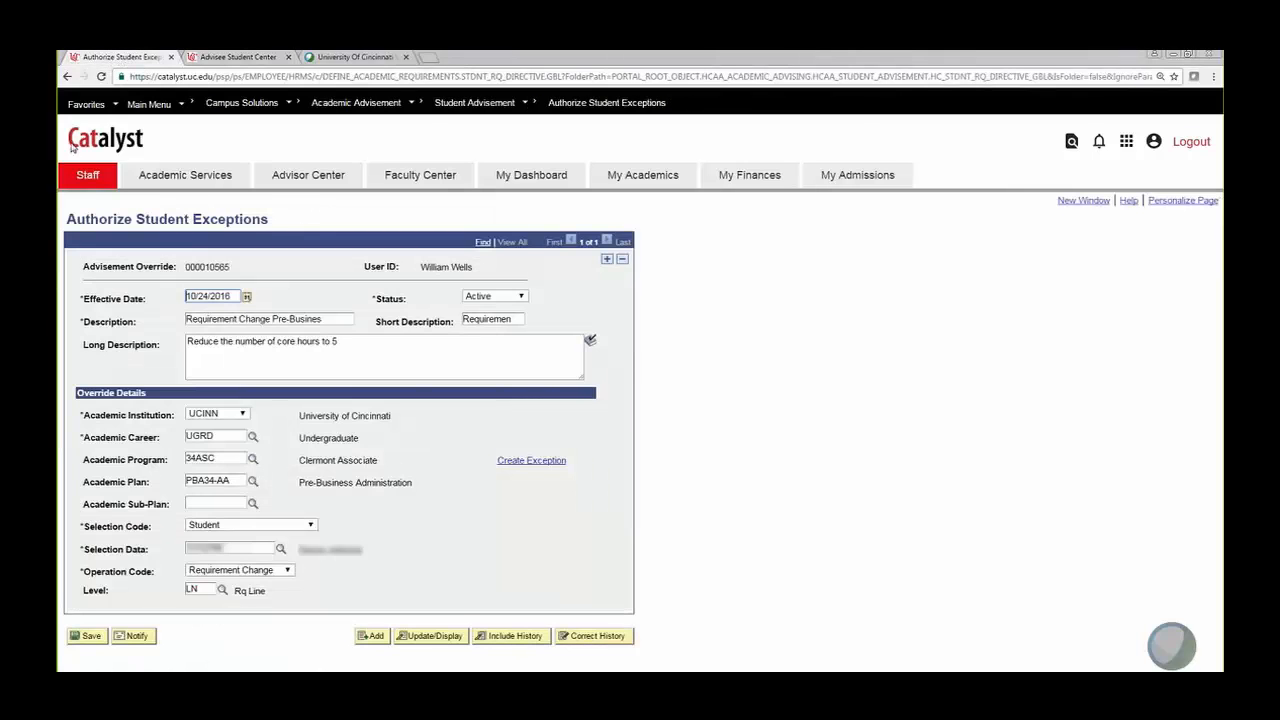
Step: Confirm the 6.00-unit, 2.00-course BANA2081 minimums, copy the student's ID from Selection Data, and return to search
{"action": "left_click", "coordinate": [533, 462]}
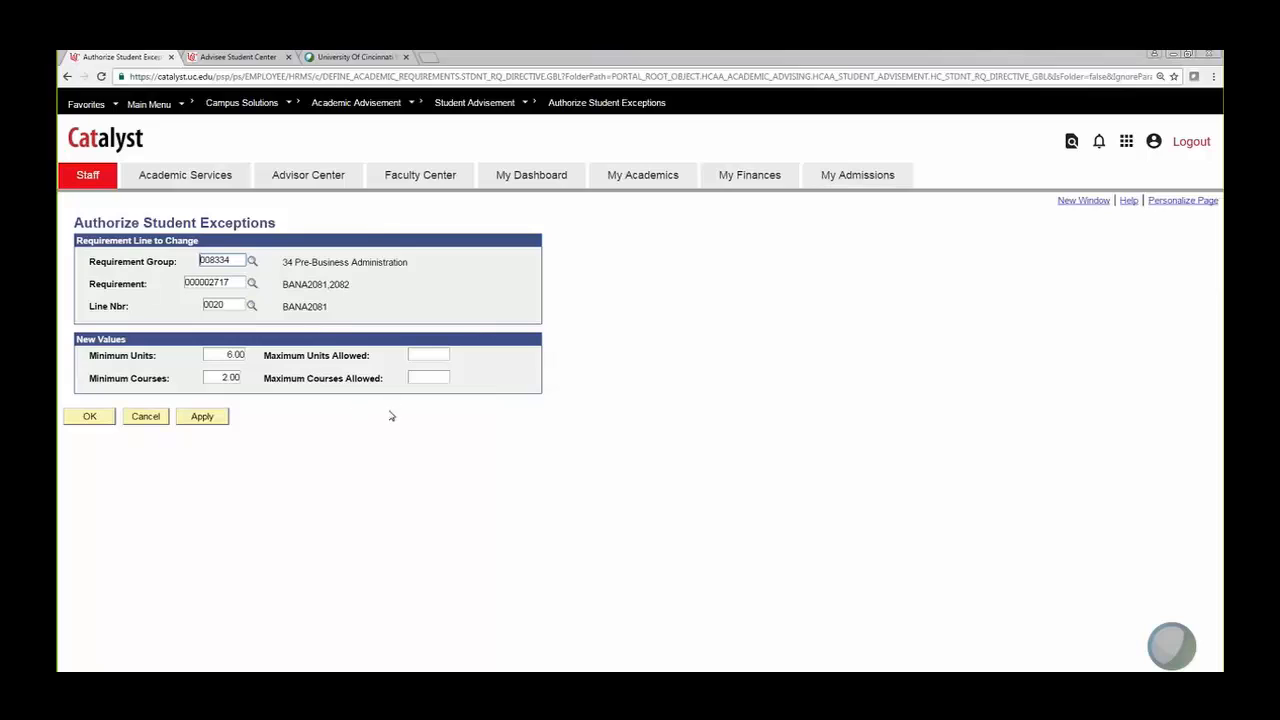
{"action": "left_click", "coordinate": [90, 418]}
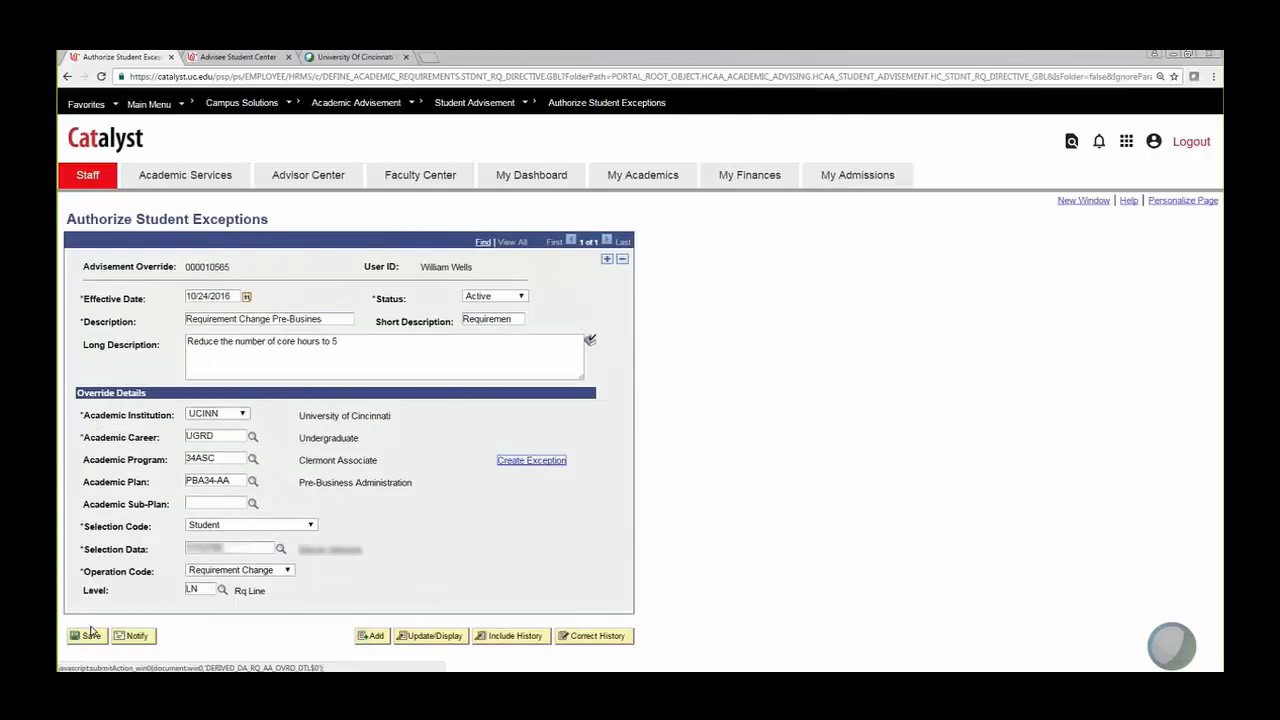
{"action": "double_click", "coordinate": [235, 547]}
{"action": "right_click", "coordinate": [205, 549]}
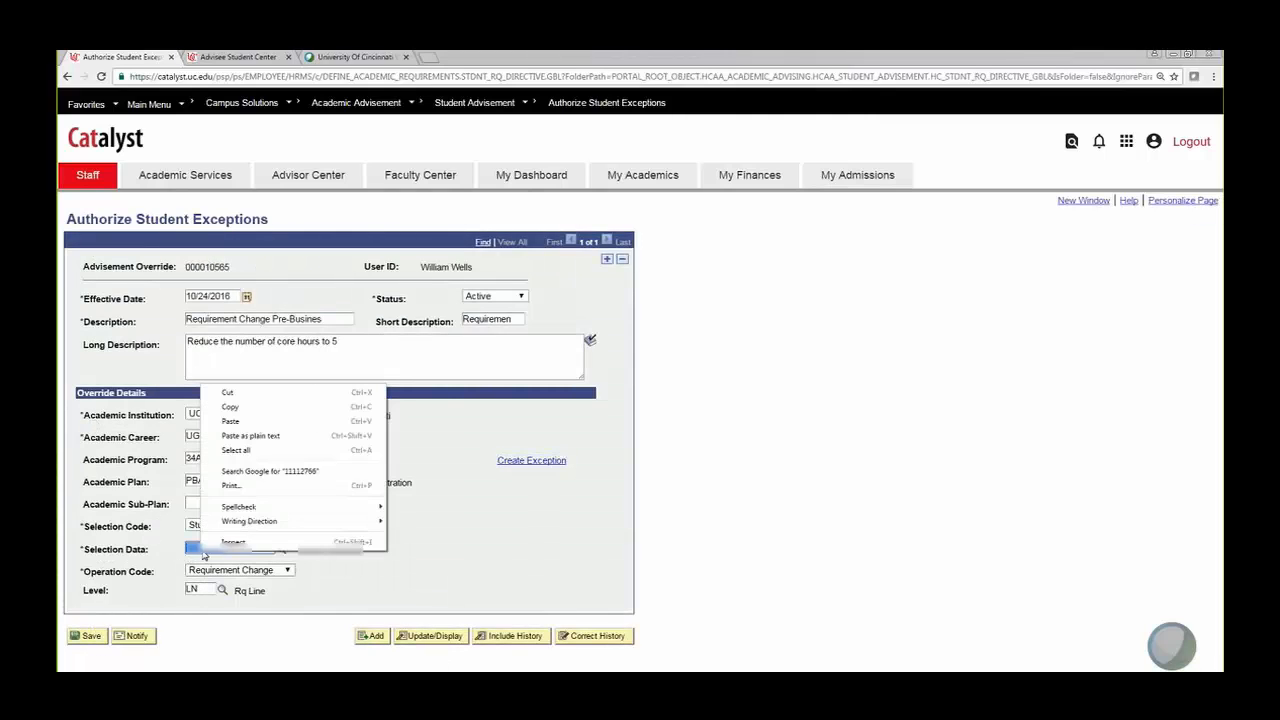
{"action": "left_click", "coordinate": [240, 406]}
{"action": "left_click", "coordinate": [397, 573]}
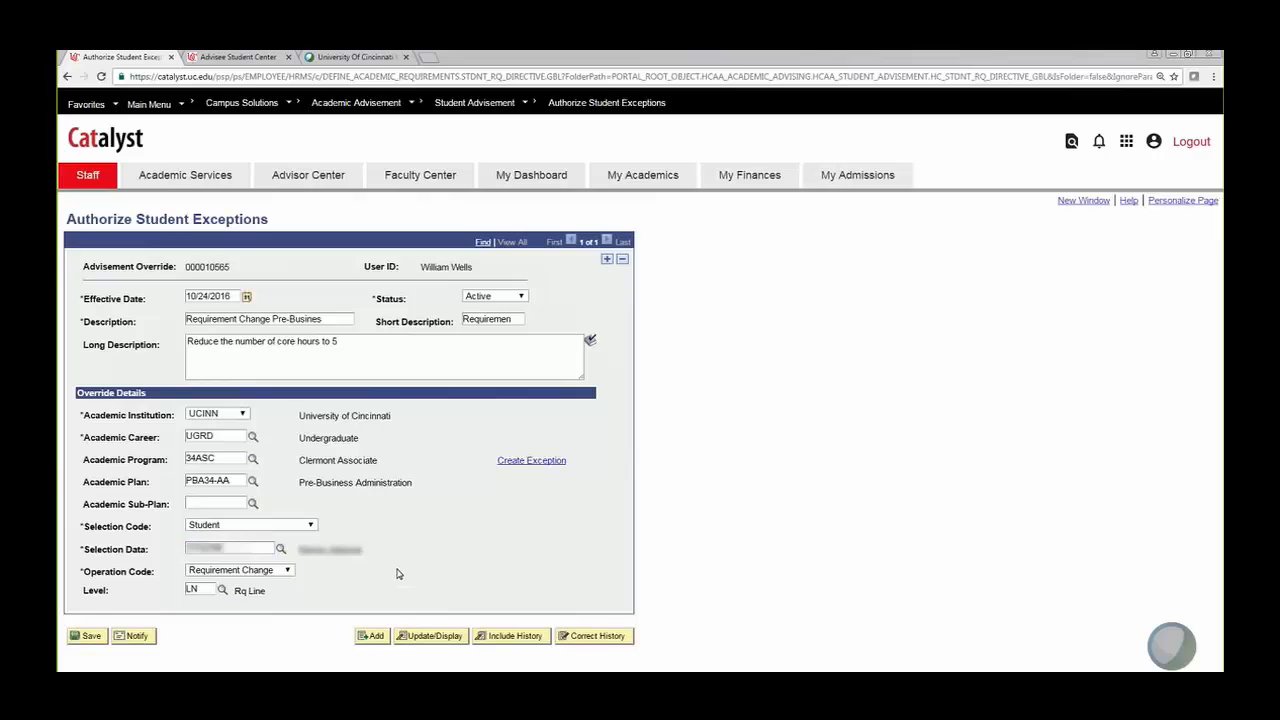
{"action": "left_click", "coordinate": [601, 104]}
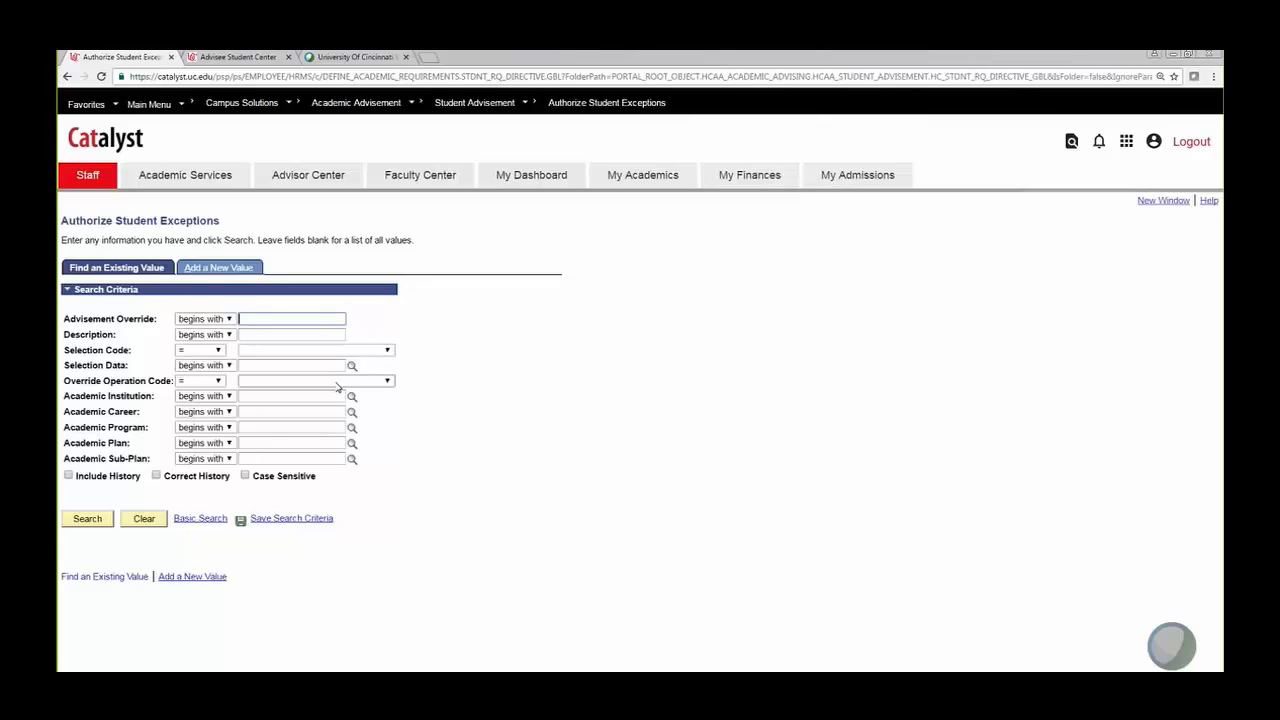
Step: Search Selection Data by the pasted student ID, then return to the advisee's requirements report
{"action": "left_click", "coordinate": [311, 368]}
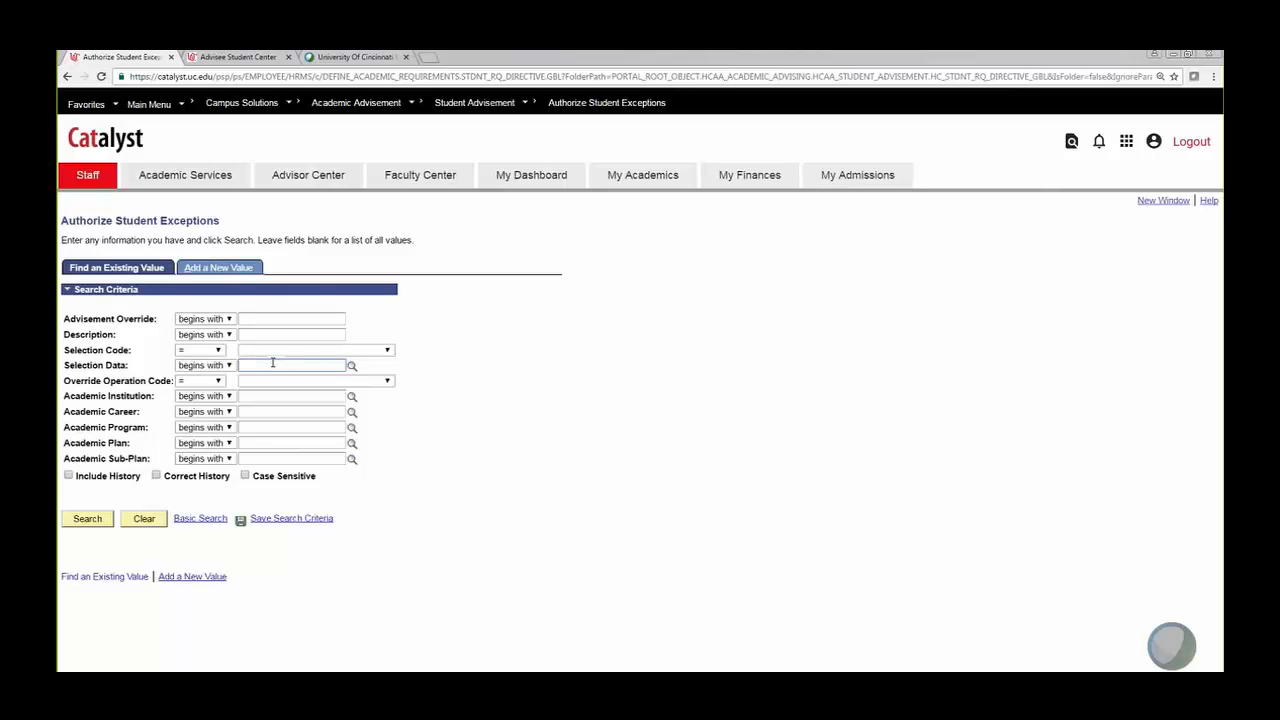
{"action": "key", "text": "ctrl+v"}
{"action": "left_click", "coordinate": [97, 521]}
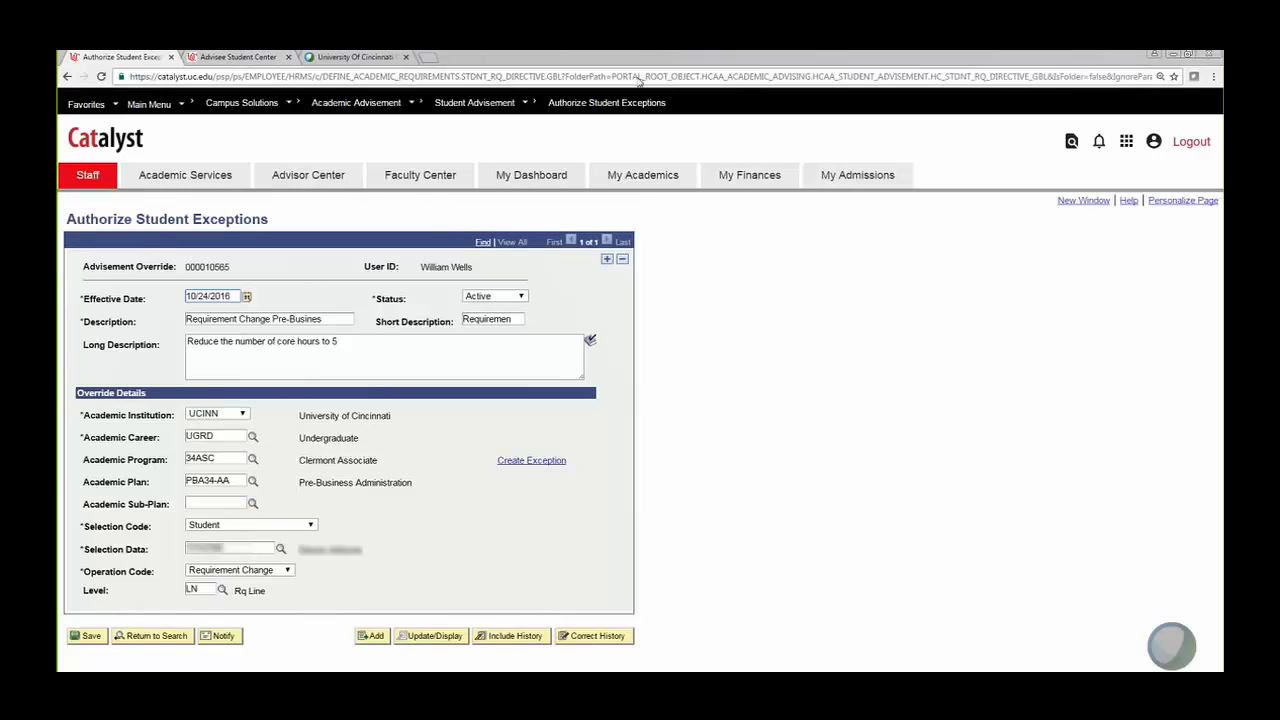
{"action": "left_click", "coordinate": [238, 57]}
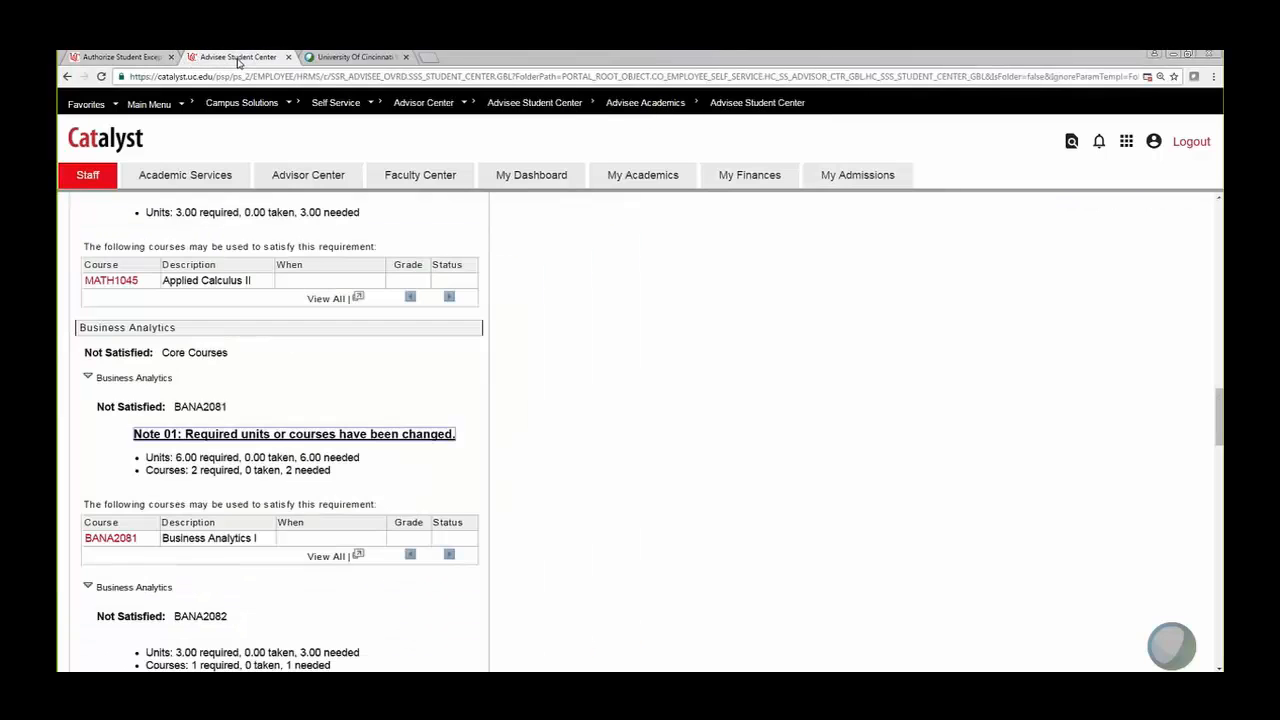